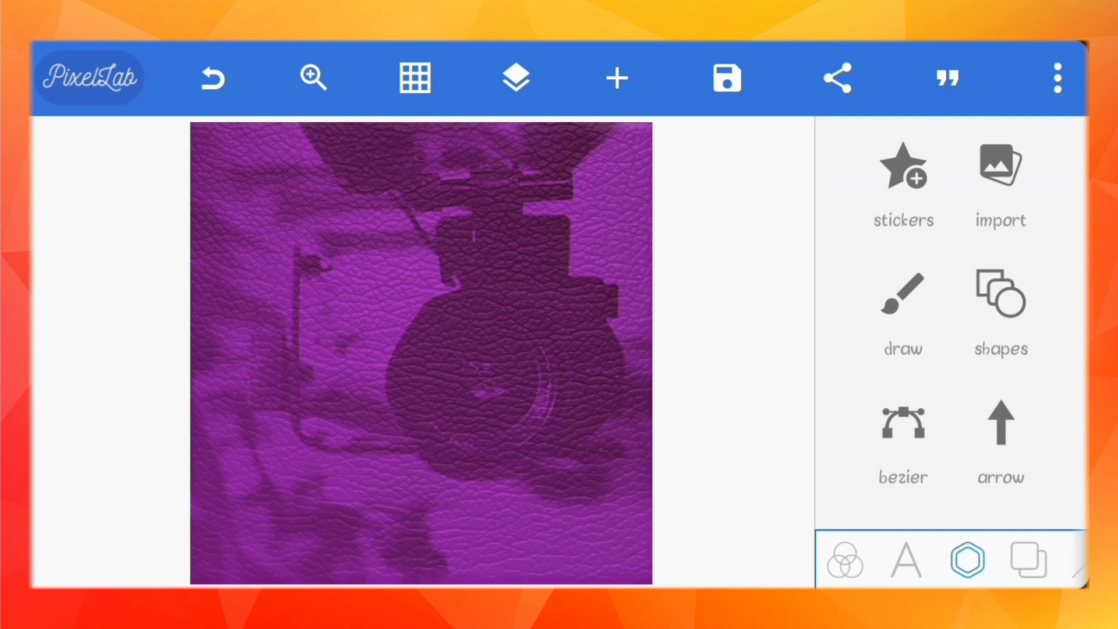
Replace the placeholder with the two-line title 'Photography' / 'Masterclass' on the canvas
{"action": "key", "text": "BackSpace"}
{"action": "key", "text": "BackSpace"}
{"action": "key", "text": "BackSpace"}
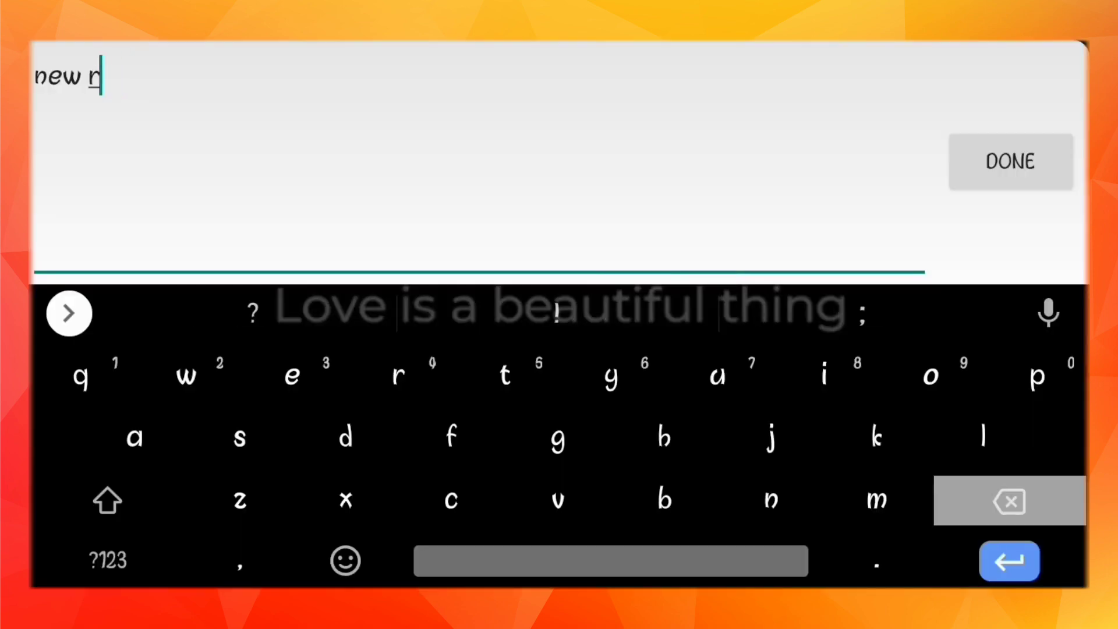
{"action": "key", "text": "BackSpace"}
{"action": "key", "text": "BackSpace"}
{"action": "key", "text": "BackSpace"}
{"action": "type", "text": "photo"}
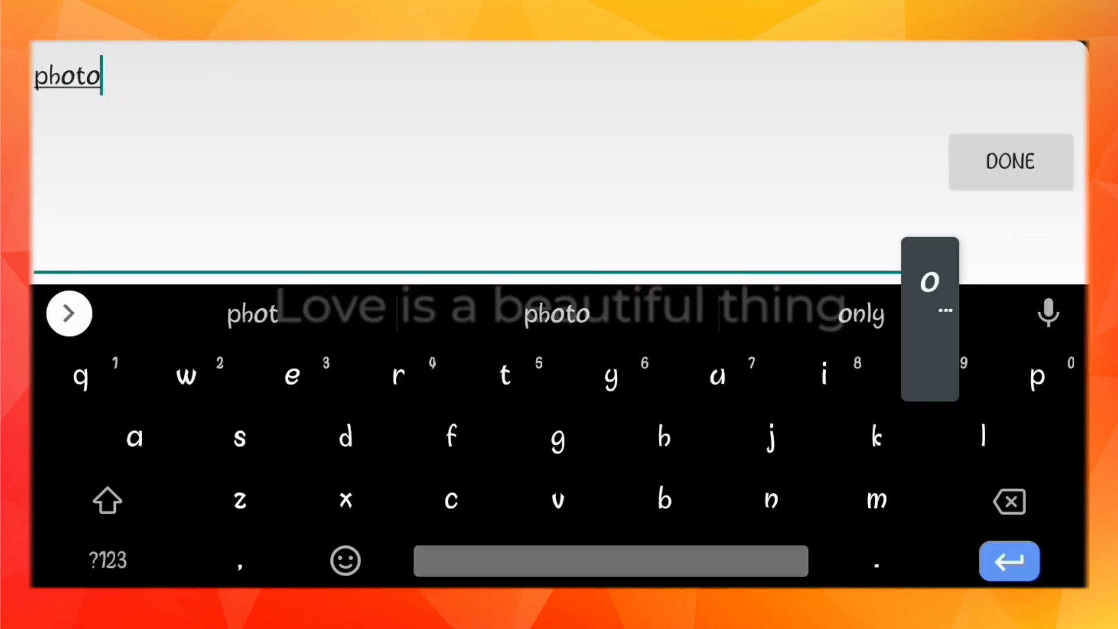
{"action": "type", "text": "graphy"}
{"action": "key", "text": "ctrl+a"}
{"action": "key", "text": "shift"}
{"action": "key", "text": "shift"}
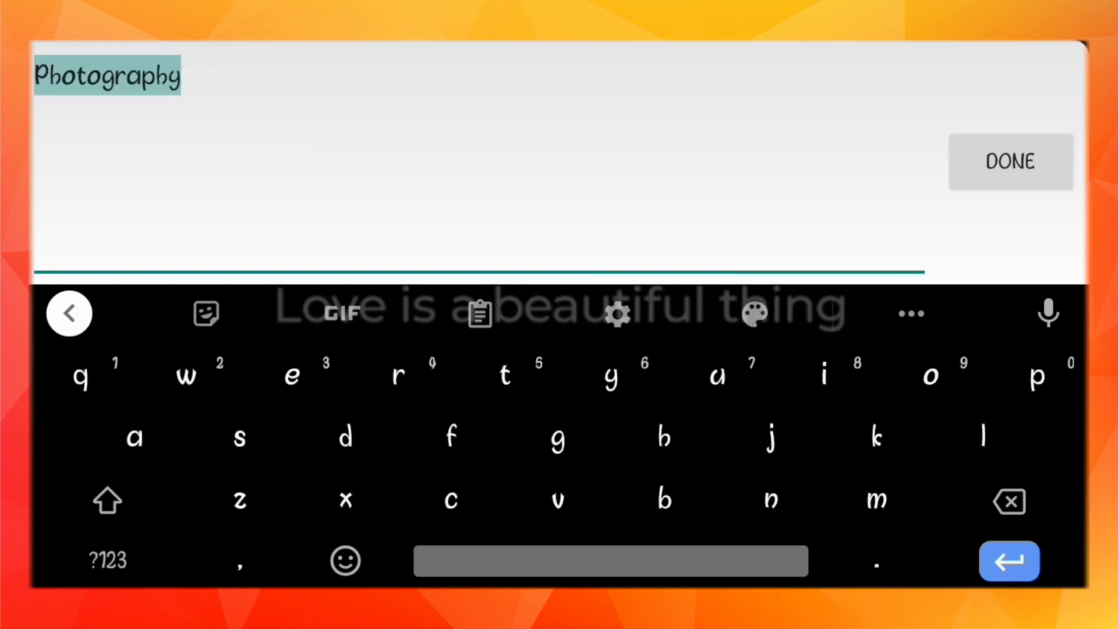
{"action": "key", "text": "Return"}
{"action": "type", "text": "Maste"}
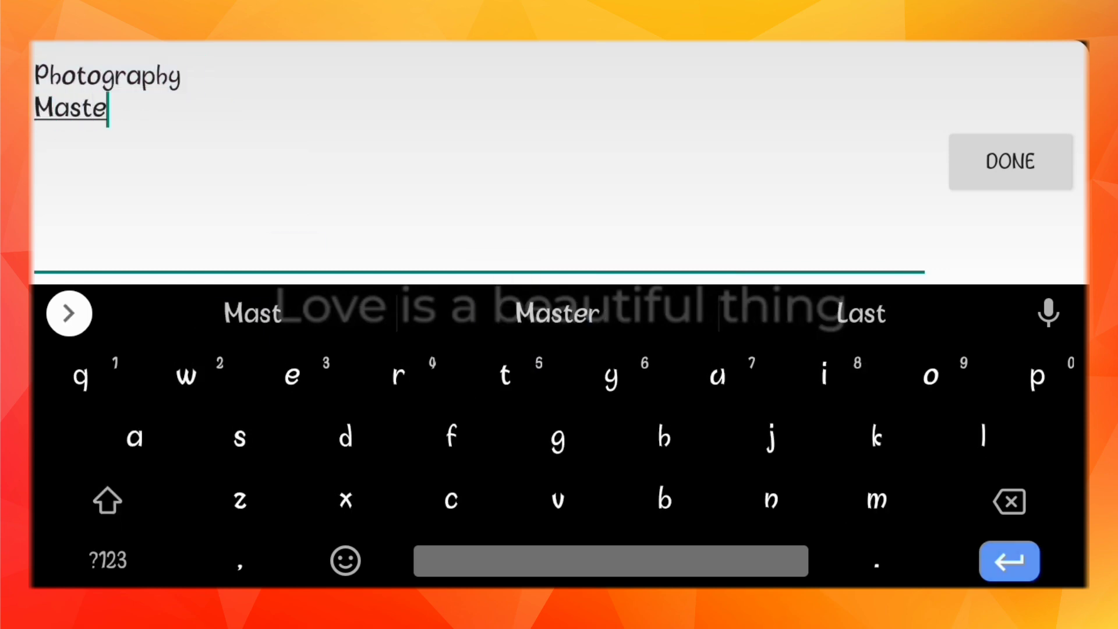
{"action": "type", "text": "rclass"}
{"action": "left_click", "coordinate": [1010, 162]}
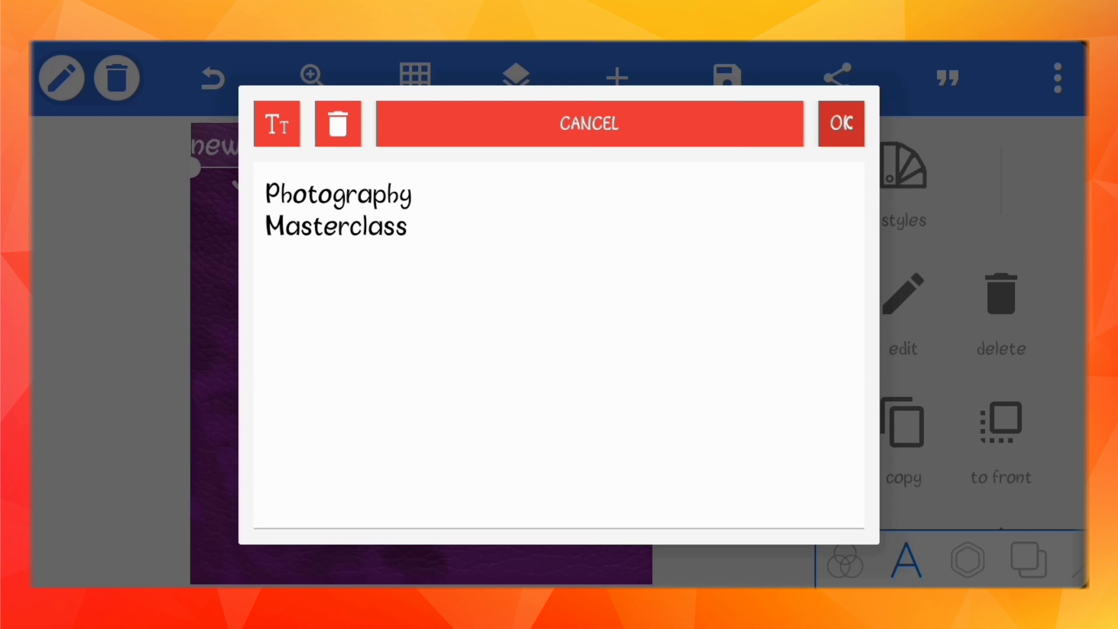
{"action": "left_click", "coordinate": [840, 120]}
Set the title font to Helvetica Neue Medium Extended
{"action": "scroll", "coordinate": [952, 320], "scroll_direction": "down", "scroll_amount": 3}
{"action": "scroll", "coordinate": [952, 320], "scroll_direction": "down", "scroll_amount": 3}
{"action": "left_click", "coordinate": [903, 399]}
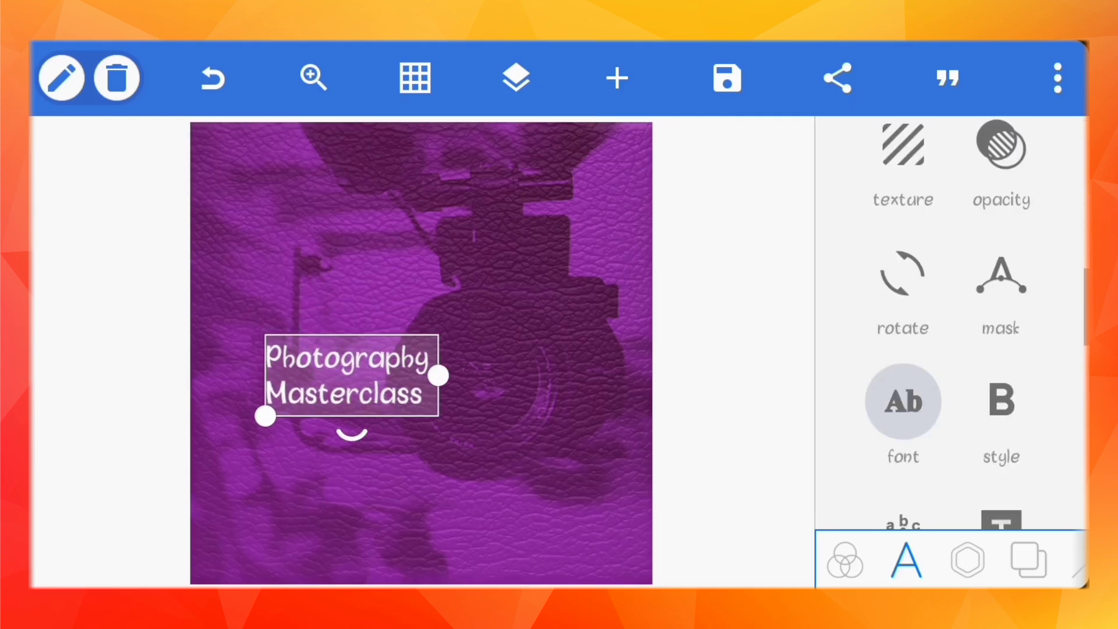
{"action": "left_click", "coordinate": [935, 102]}
{"action": "scroll", "coordinate": [674, 326], "scroll_direction": "down", "scroll_amount": 5}
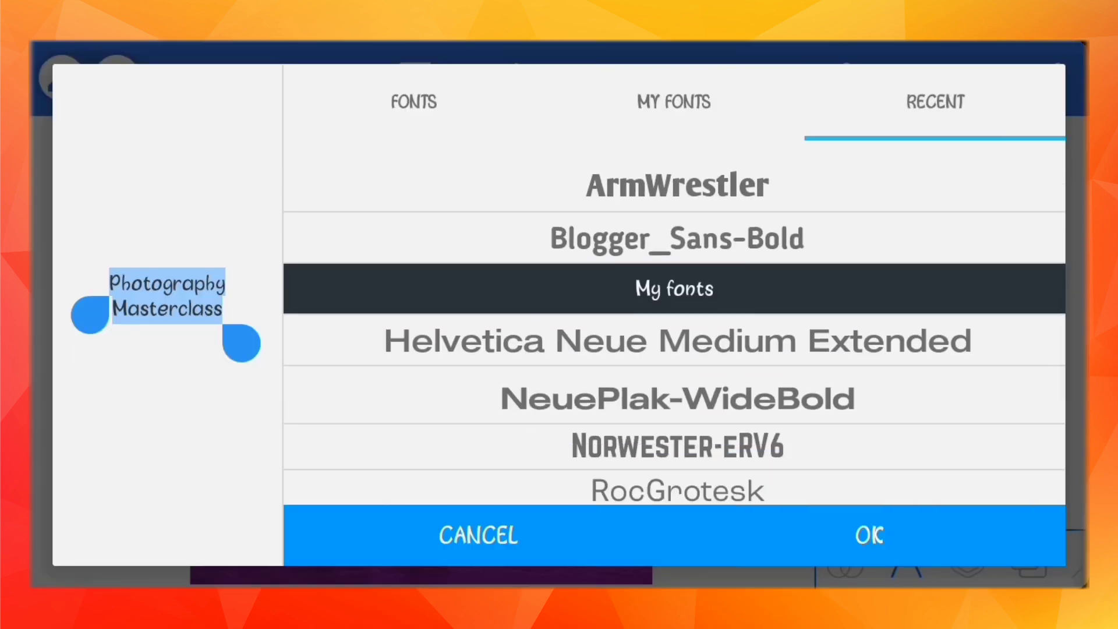
{"action": "left_click", "coordinate": [677, 341]}
{"action": "left_click", "coordinate": [869, 534]}
Tighten the title's letter spacing to -3
{"action": "scroll", "coordinate": [952, 320], "scroll_direction": "down", "scroll_amount": 2}
{"action": "left_click", "coordinate": [1000, 312]}
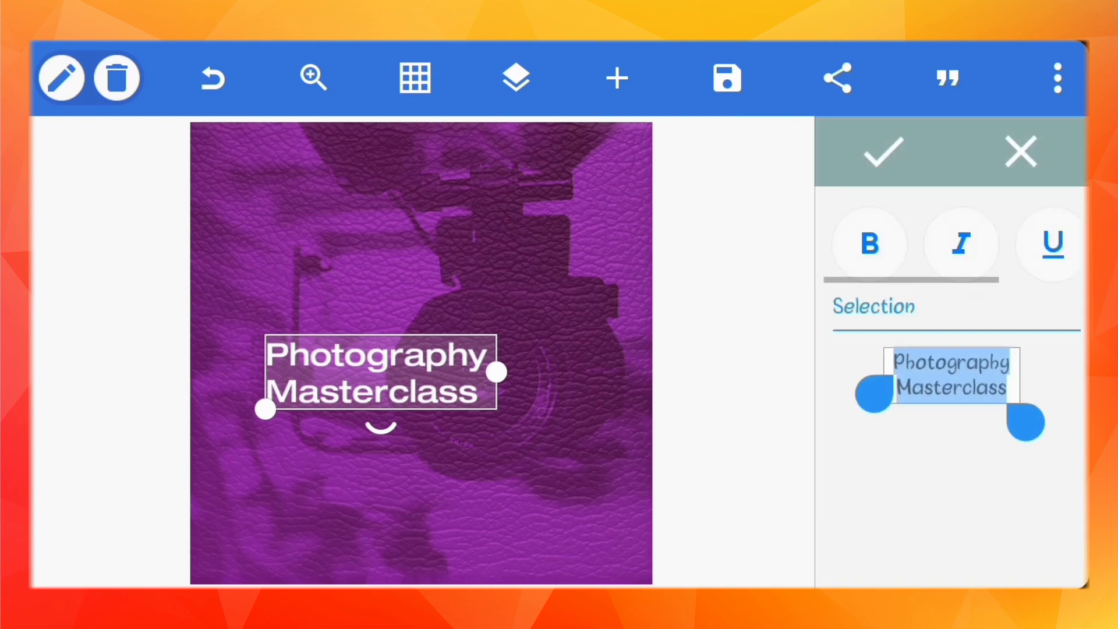
{"action": "left_click", "coordinate": [883, 152]}
{"action": "scroll", "coordinate": [952, 350], "scroll_direction": "down", "scroll_amount": 5}
{"action": "left_click", "coordinate": [1001, 312]}
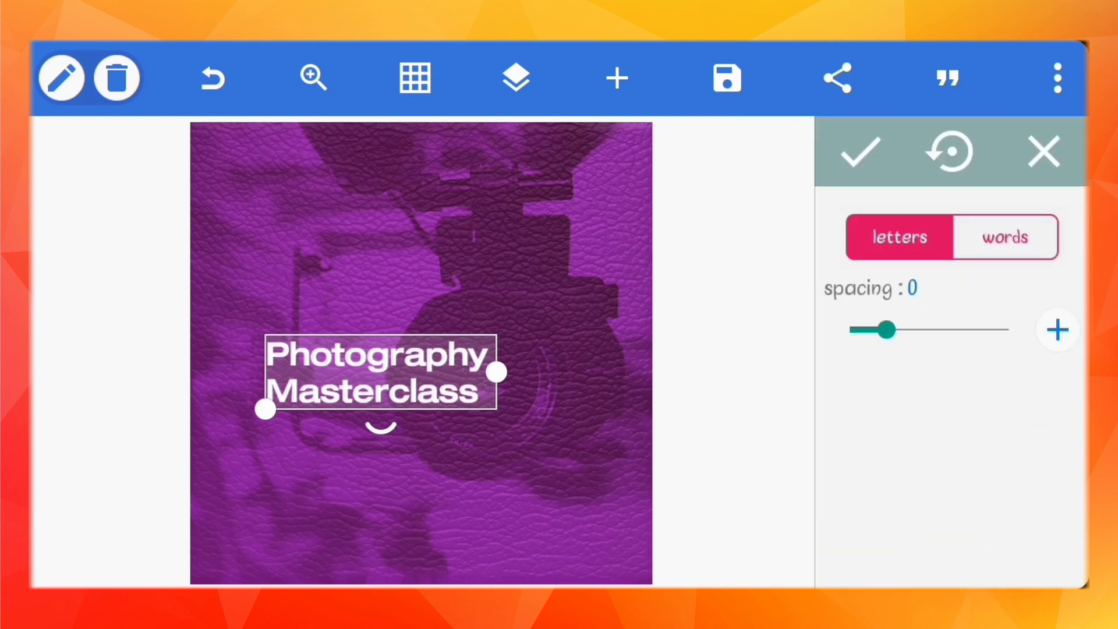
{"action": "left_click_drag", "start_coordinate": [886, 329], "coordinate": [879, 330]}
{"action": "left_click", "coordinate": [1057, 330]}
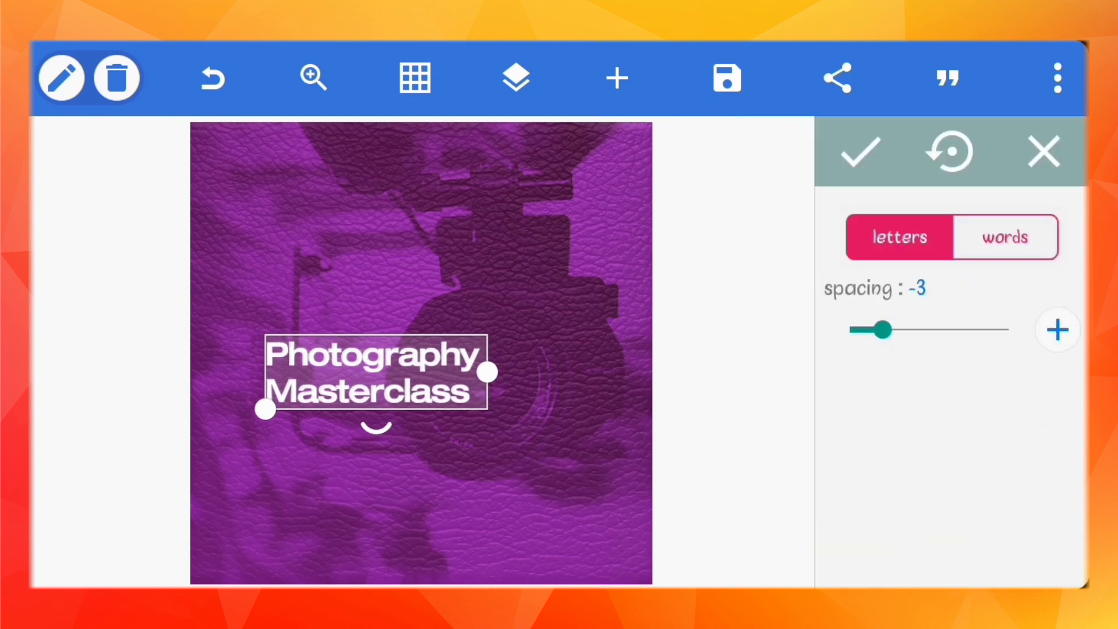
{"action": "left_click", "coordinate": [860, 152]}
Reduce the line spacing to pull the two title lines closer
{"action": "left_click", "coordinate": [903, 400]}
{"action": "left_click_drag", "start_coordinate": [928, 252], "coordinate": [927, 253]}
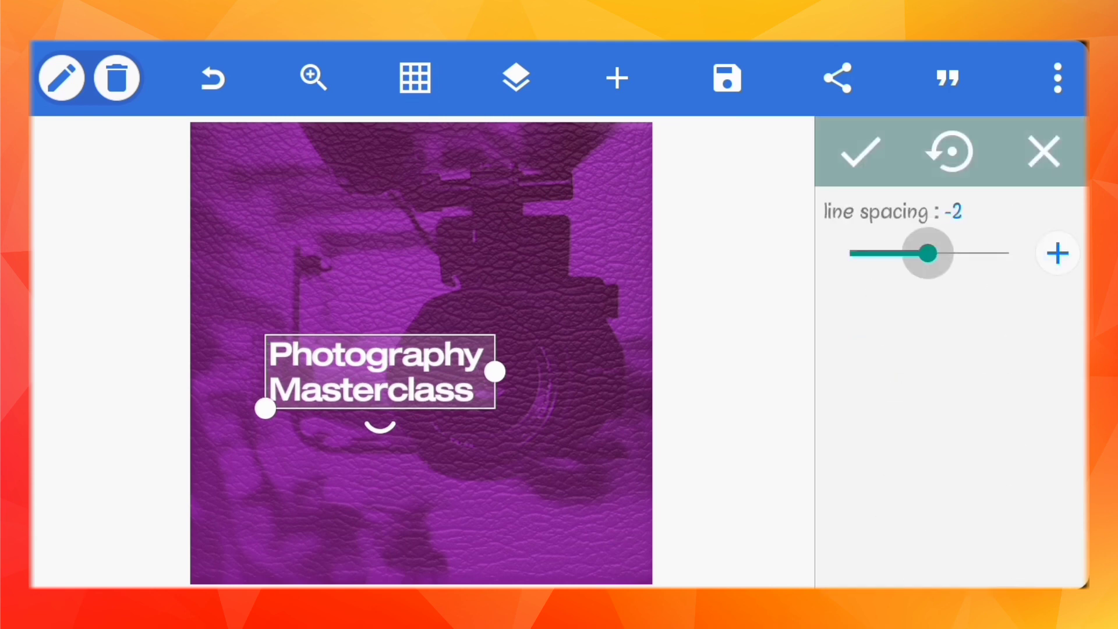
{"action": "left_click", "coordinate": [859, 153]}
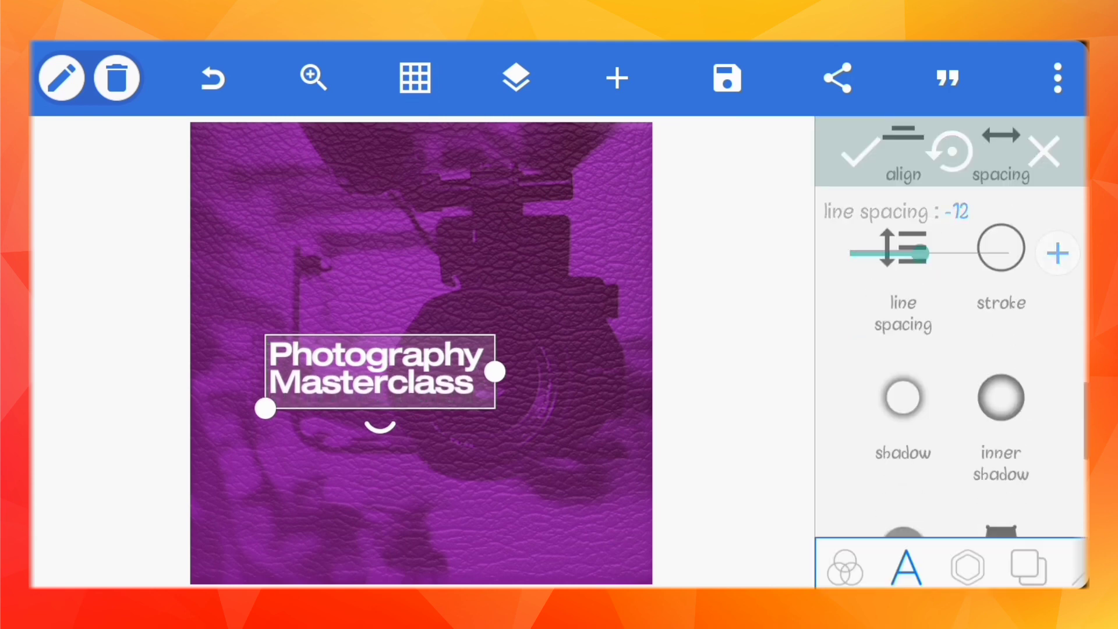
Enlarge the title to size 56 and move it down and left
{"action": "scroll", "coordinate": [952, 349], "scroll_direction": "up", "scroll_amount": 5}
{"action": "scroll", "coordinate": [952, 349], "scroll_direction": "up", "scroll_amount": 5}
{"action": "left_click", "coordinate": [998, 163]}
{"action": "left_click", "coordinate": [1058, 253]}
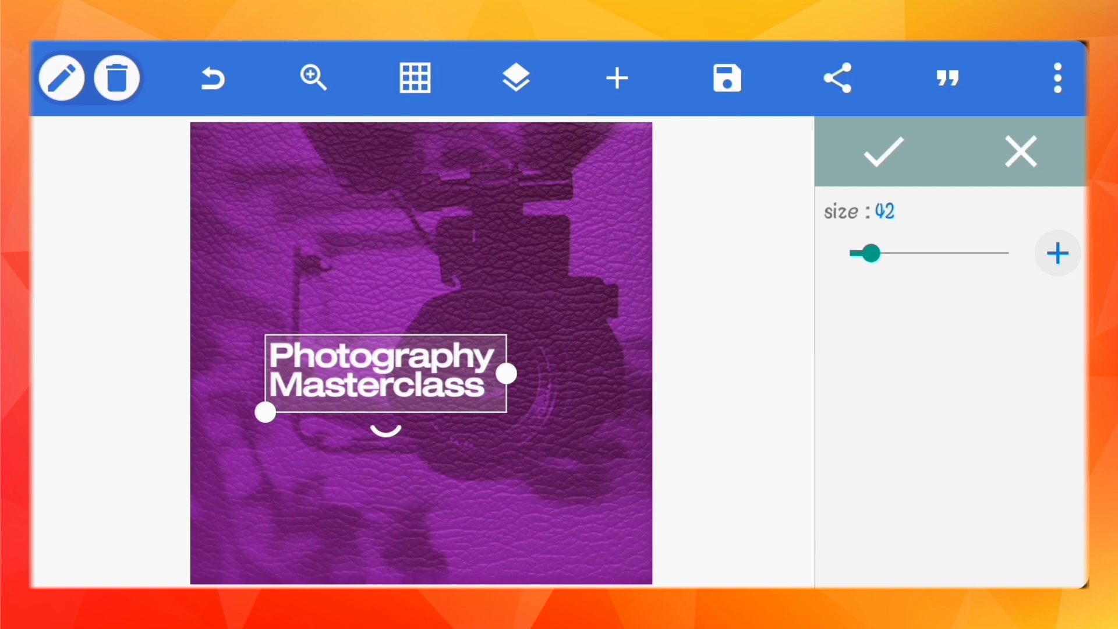
{"action": "left_click_drag", "start_coordinate": [869, 253], "coordinate": [878, 252]}
{"action": "mouse_move", "coordinate": [416, 381]}
{"action": "left_mouse_down"}
{"action": "mouse_move", "coordinate": [377, 449]}
{"action": "mouse_move", "coordinate": [376, 410]}
{"action": "left_mouse_up"}
{"action": "left_click", "coordinate": [883, 153]}
Color the word Masterclass light pink (#F8BBD0)
{"action": "left_click", "coordinate": [379, 413]}
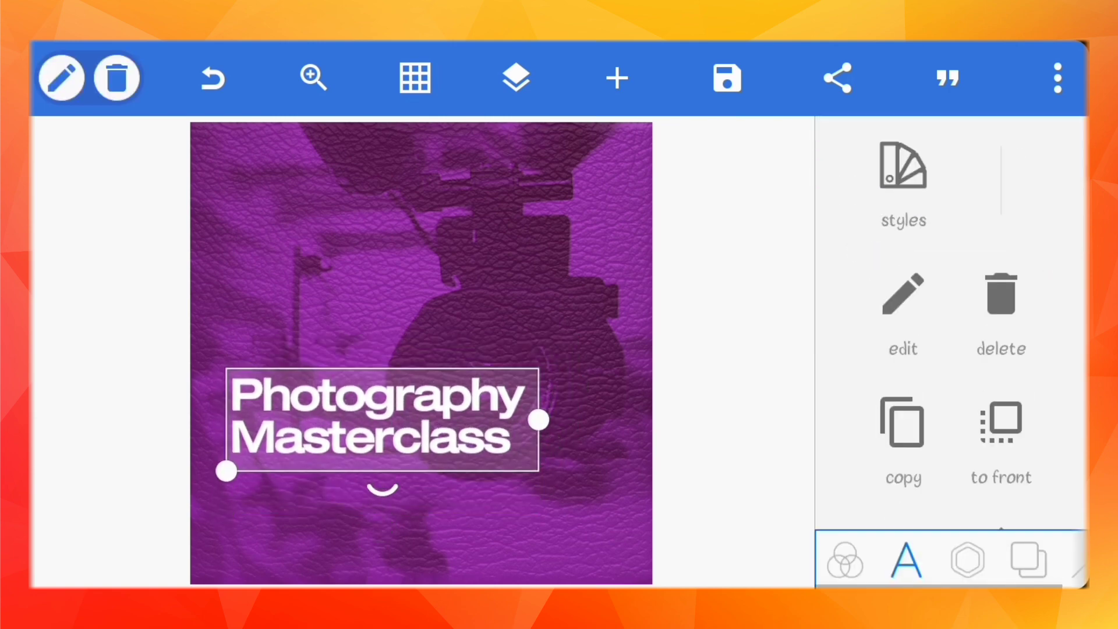
{"action": "scroll", "coordinate": [952, 349], "scroll_direction": "down", "scroll_amount": 5}
{"action": "scroll", "coordinate": [952, 349], "scroll_direction": "down", "scroll_amount": 4}
{"action": "left_click", "coordinate": [1000, 297]}
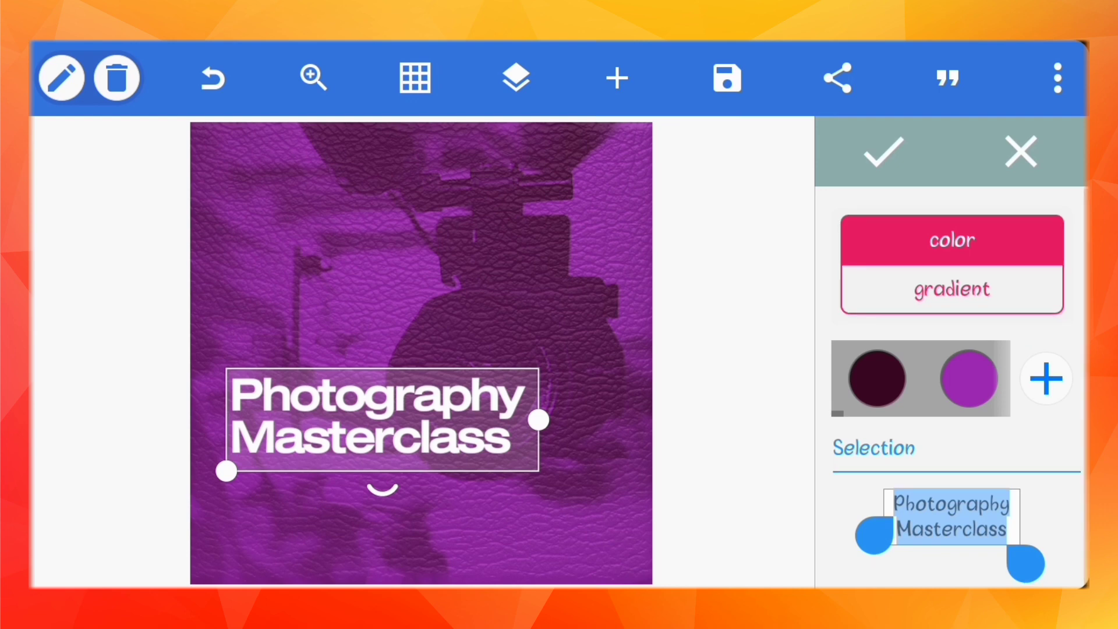
{"action": "left_click_drag", "start_coordinate": [970, 379], "coordinate": [859, 378]}
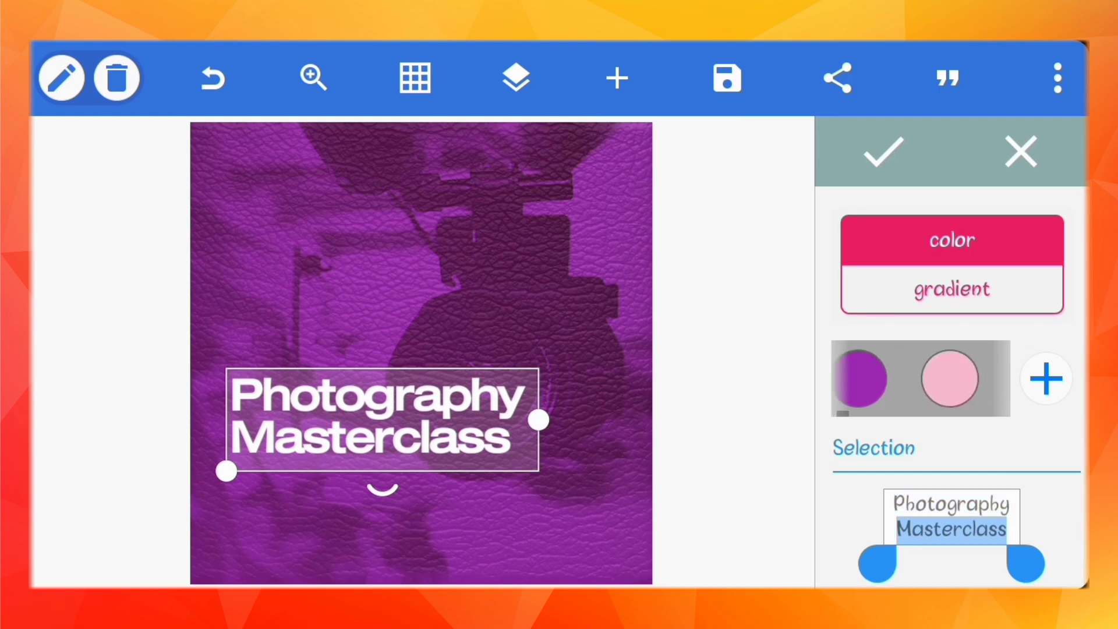
{"action": "left_click", "coordinate": [919, 378]}
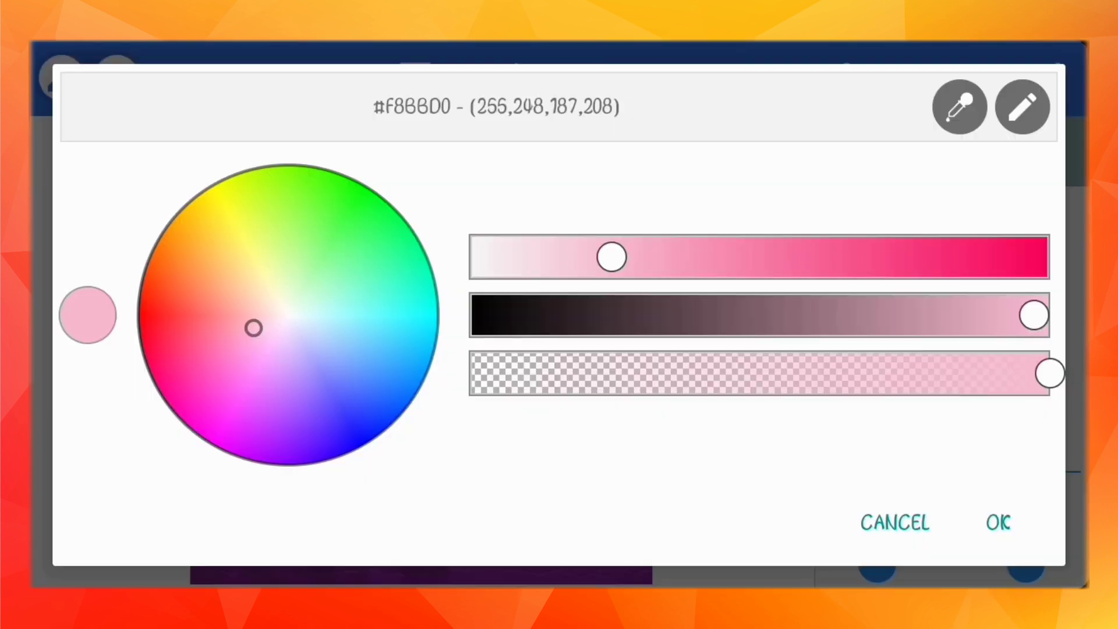
{"action": "left_click", "coordinate": [998, 522]}
{"action": "left_click", "coordinate": [883, 150]}
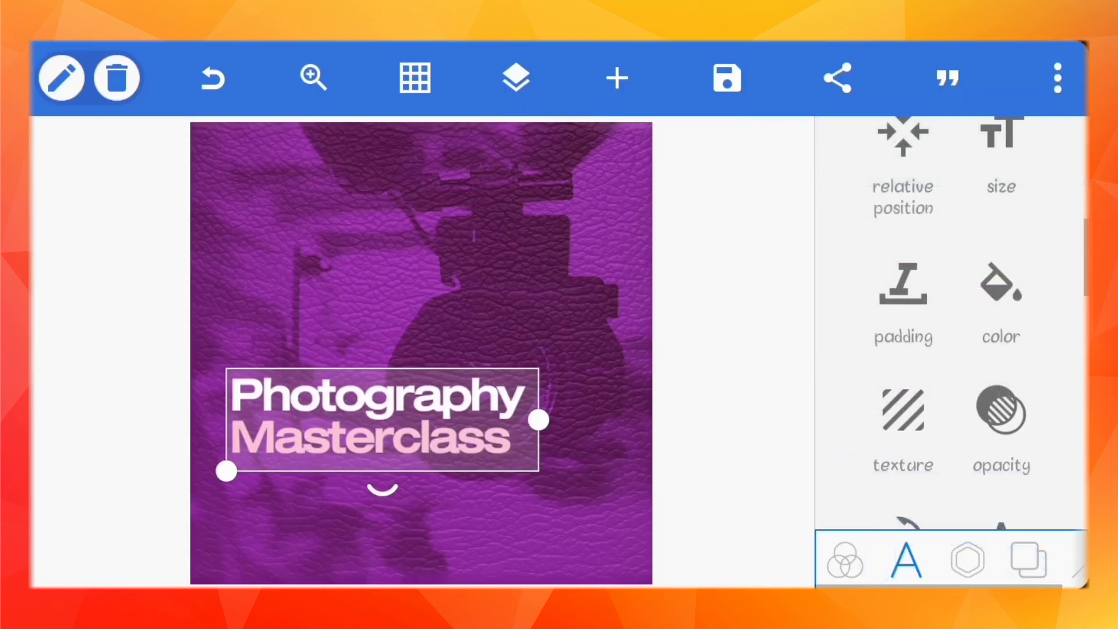
Nudge the title slightly left and deselect it
{"action": "left_click", "coordinate": [385, 428]}
{"action": "left_click_drag", "start_coordinate": [384, 428], "coordinate": [377, 423]}
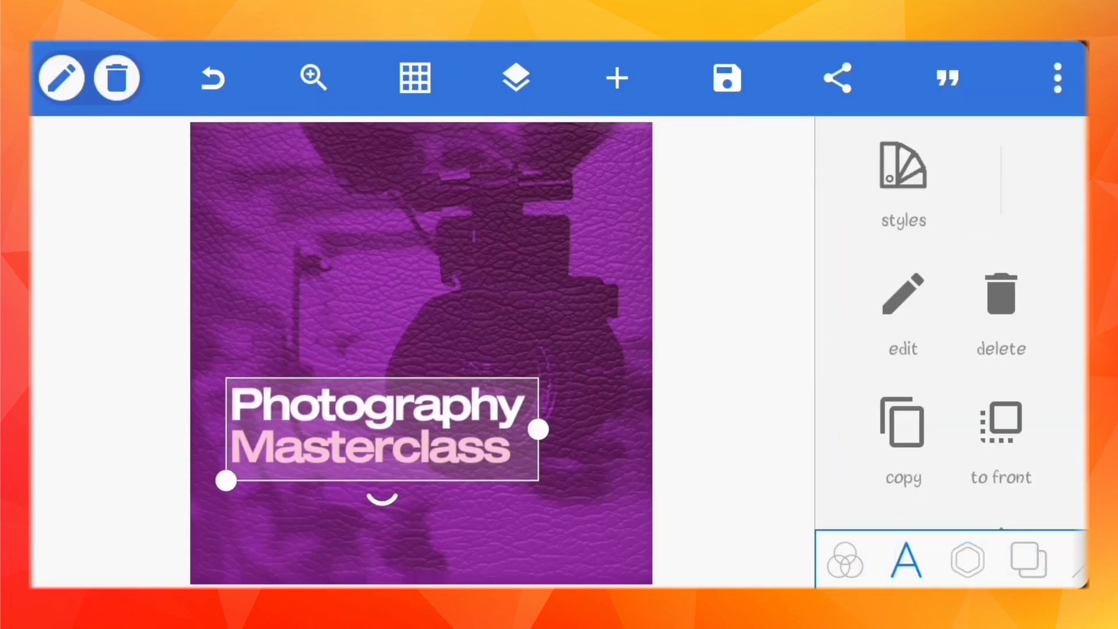
{"action": "left_click", "coordinate": [728, 291]}
Add a small white rectangle with slightly rounded corners
{"action": "left_click", "coordinate": [967, 559]}
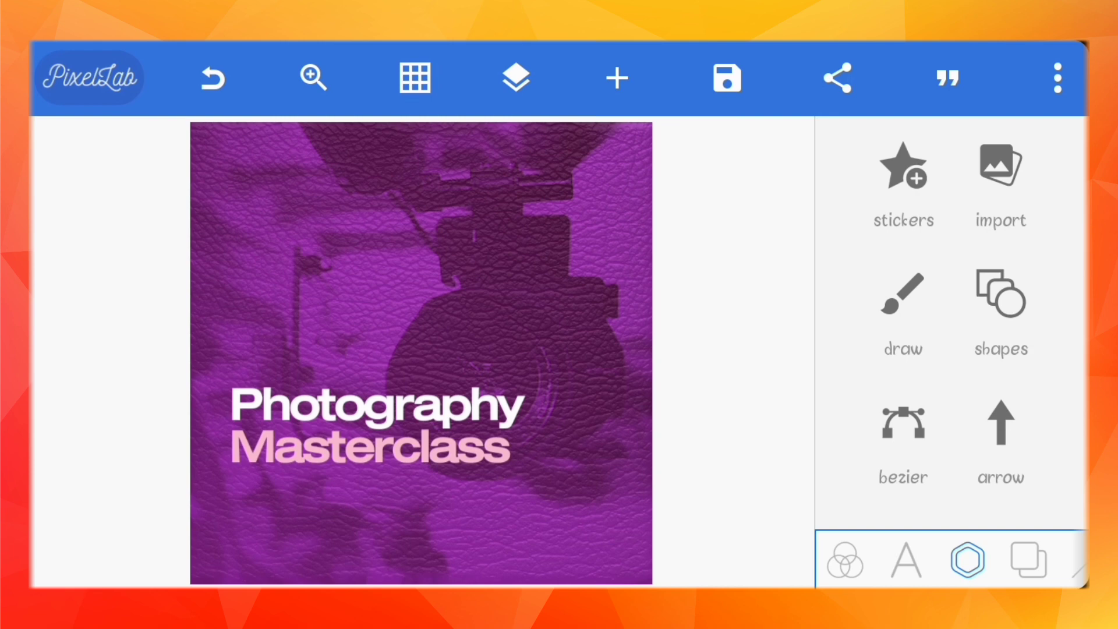
{"action": "left_click", "coordinate": [1001, 293]}
{"action": "left_click_drag", "start_coordinate": [535, 465], "coordinate": [494, 424]}
{"action": "left_click_drag", "start_coordinate": [851, 344], "coordinate": [864, 344]}
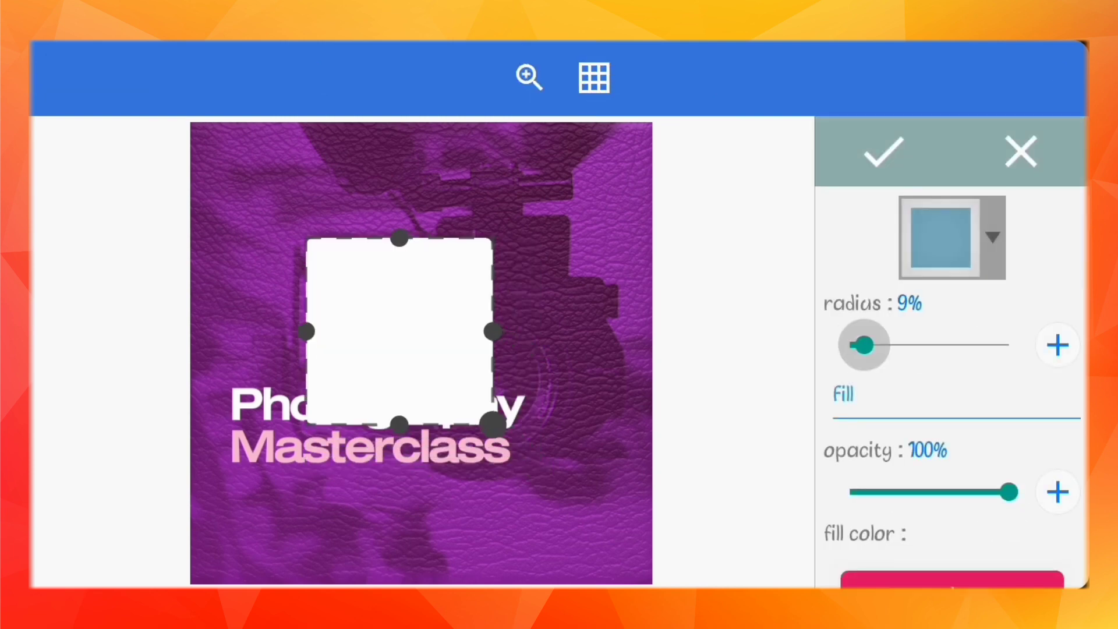
{"action": "left_click_drag", "start_coordinate": [493, 424], "coordinate": [423, 355]}
Show the alignment grid with 12 vertical and 12 horizontal guides
{"action": "left_click", "coordinate": [594, 77]}
{"action": "left_click", "coordinate": [452, 559]}
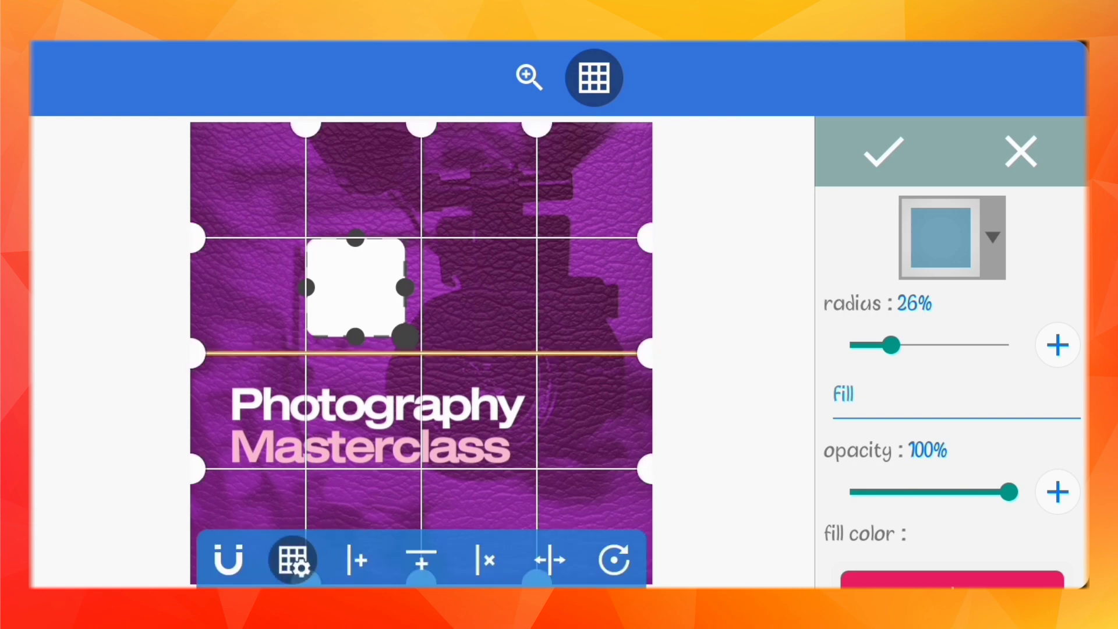
{"action": "left_click", "coordinate": [292, 559]}
{"action": "left_click", "coordinate": [558, 242]}
{"action": "left_click", "coordinate": [957, 559]}
{"action": "type", "text": "12"}
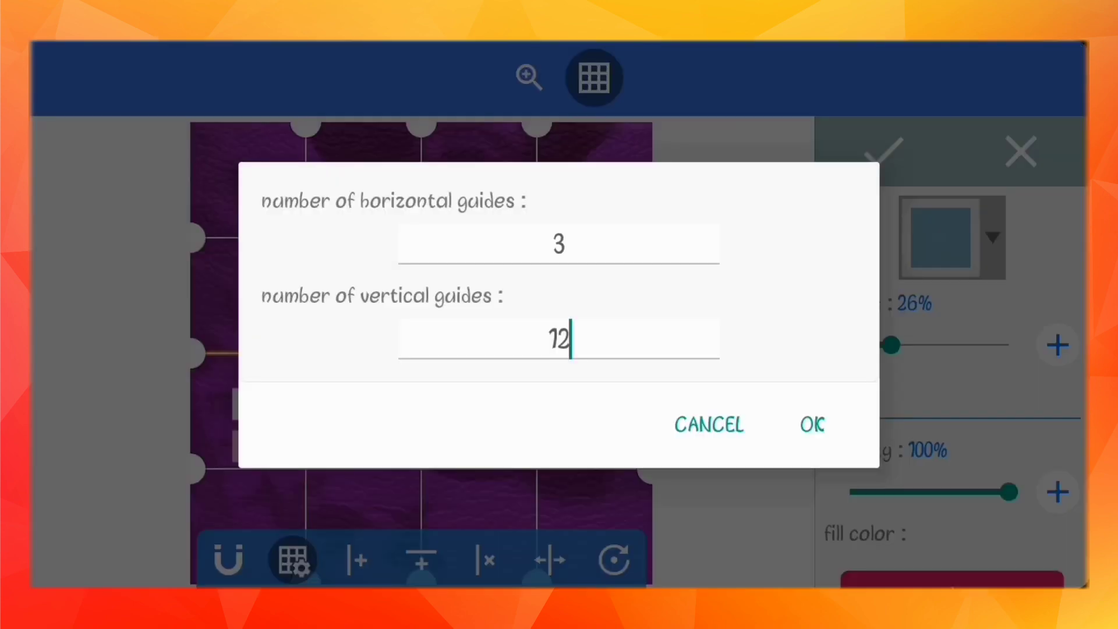
{"action": "left_click", "coordinate": [559, 242]}
{"action": "key", "text": "BackSpace"}
{"action": "type", "text": "12"}
{"action": "left_click", "coordinate": [956, 559]}
{"action": "left_click", "coordinate": [811, 425]}
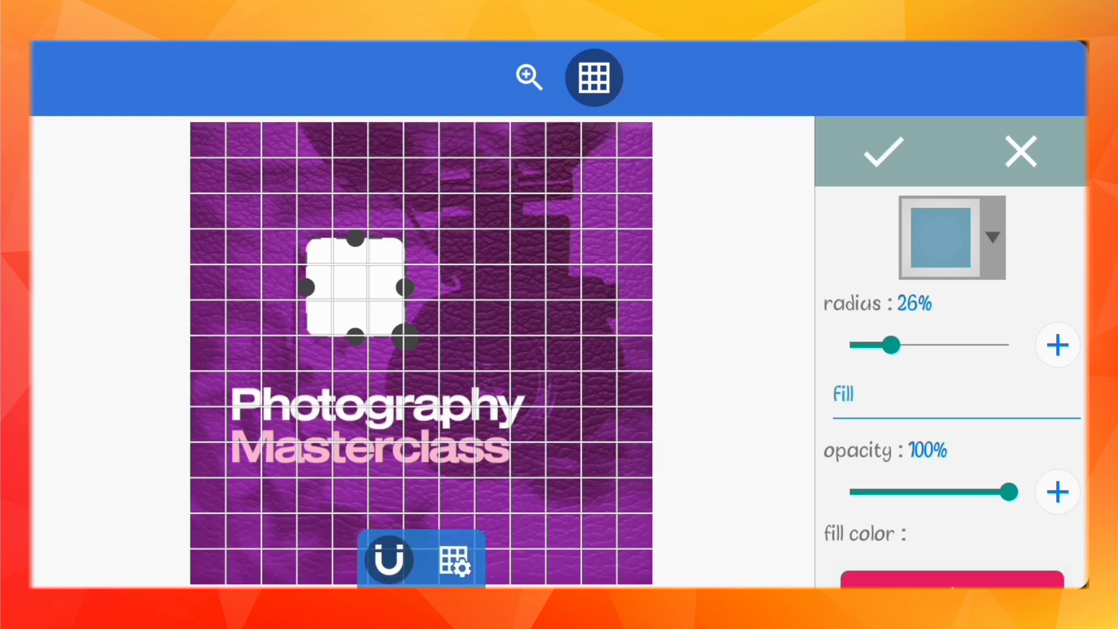
Snap the square into the upper-left grid cells, narrow it, and fill it pink
{"action": "mouse_move", "coordinate": [355, 287]}
{"action": "left_mouse_down"}
{"action": "mouse_move", "coordinate": [290, 242]}
{"action": "mouse_move", "coordinate": [255, 258]}
{"action": "mouse_move", "coordinate": [261, 271]}
{"action": "left_mouse_up"}
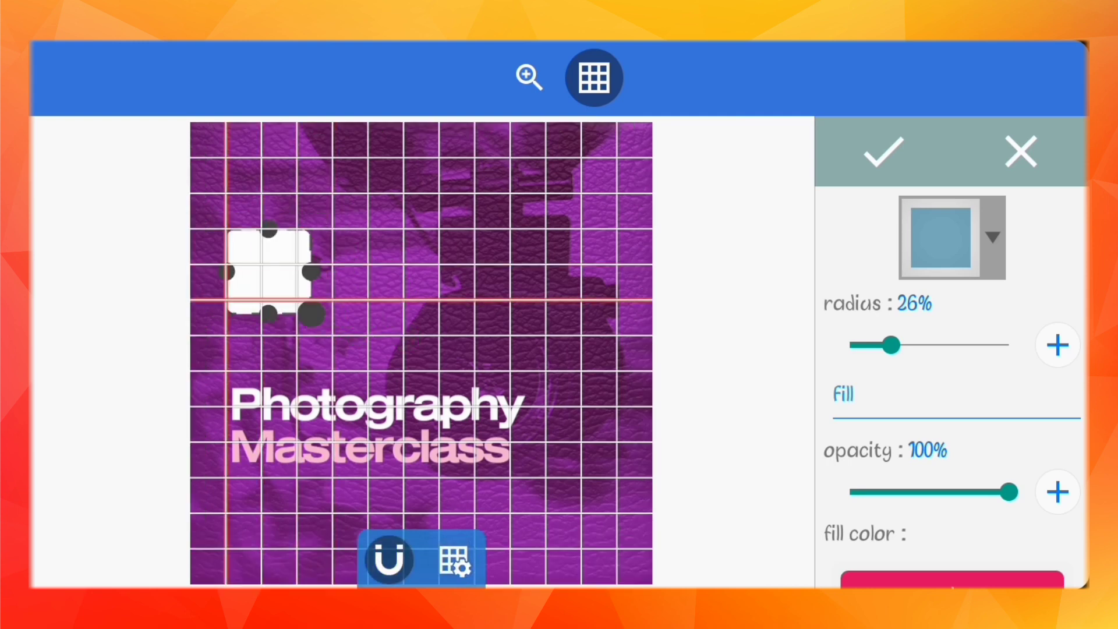
{"action": "left_click_drag", "start_coordinate": [312, 315], "coordinate": [298, 314]}
{"action": "scroll", "coordinate": [949, 407], "scroll_direction": "down", "scroll_amount": 1}
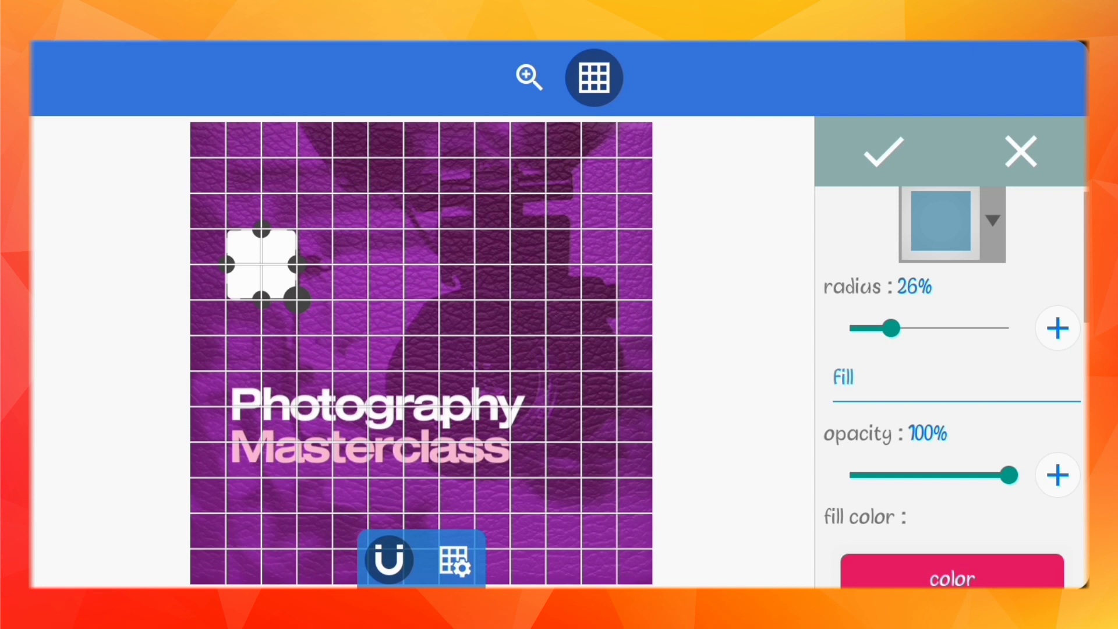
{"action": "scroll", "coordinate": [949, 408], "scroll_direction": "down", "scroll_amount": 5}
{"action": "left_click", "coordinate": [878, 420]}
Duplicate the pink square and set the copy beside the first one
{"action": "left_click", "coordinate": [883, 152]}
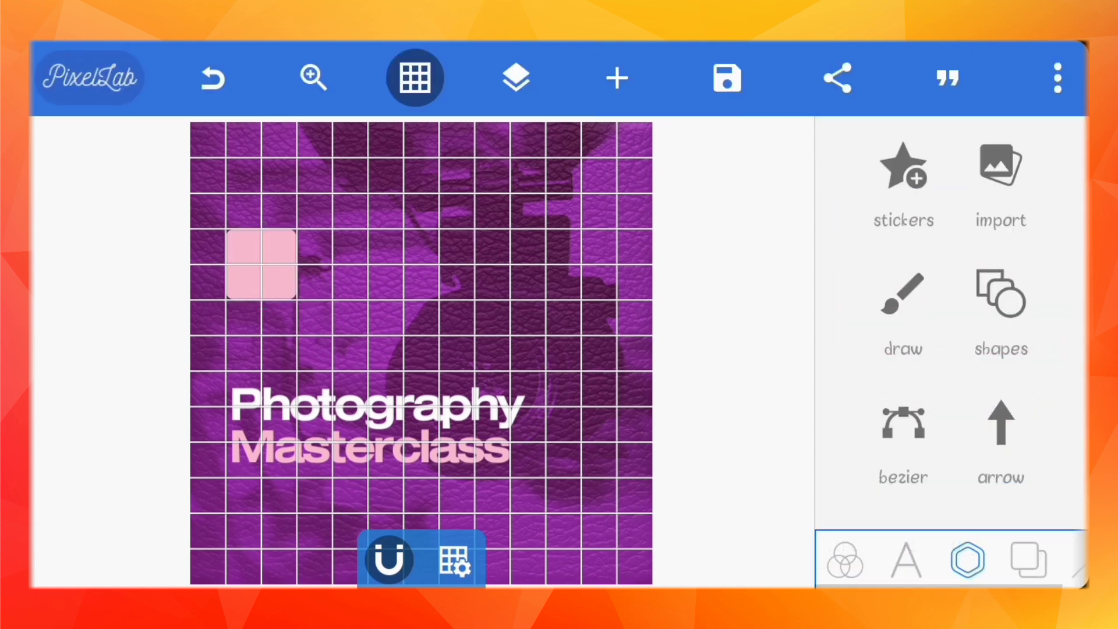
{"action": "left_click", "coordinate": [516, 77]}
{"action": "left_click", "coordinate": [87, 187]}
{"action": "left_click", "coordinate": [516, 77]}
{"action": "left_click", "coordinate": [902, 422]}
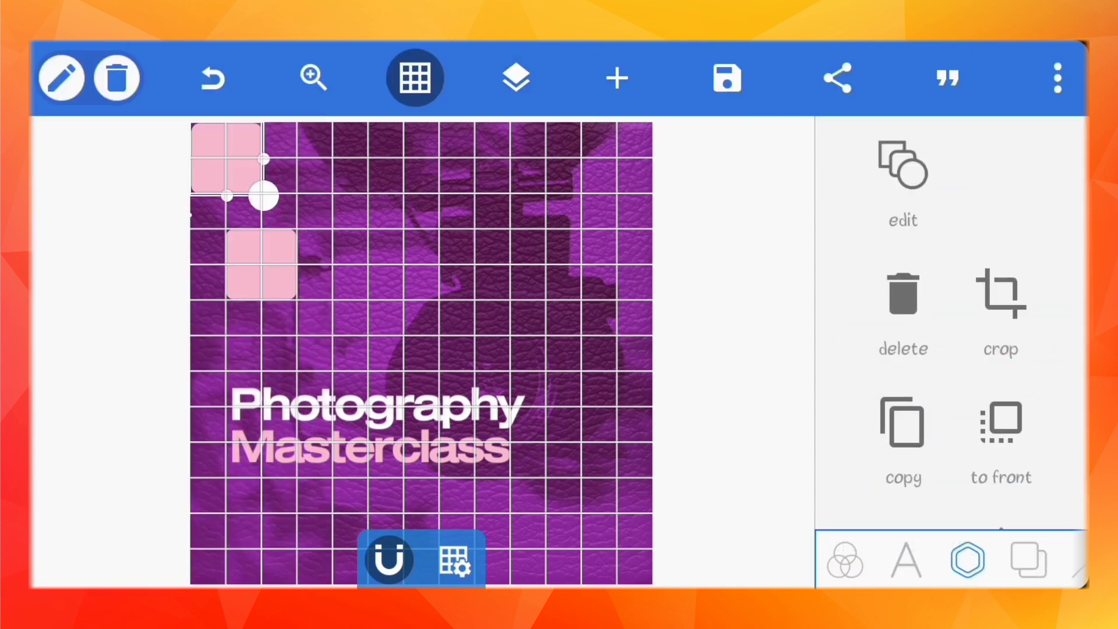
{"action": "left_click", "coordinate": [902, 169]}
{"action": "left_click_drag", "start_coordinate": [262, 265], "coordinate": [368, 265]}
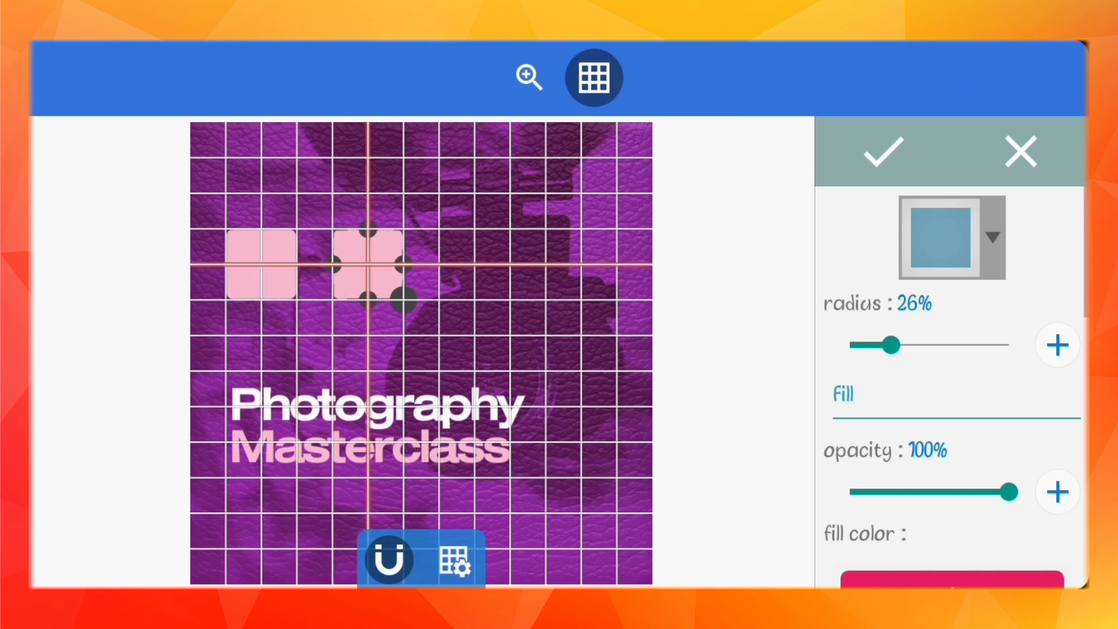
Add a third pink square copy further right in the row
{"action": "left_click", "coordinate": [884, 153]}
{"action": "left_click", "coordinate": [903, 422]}
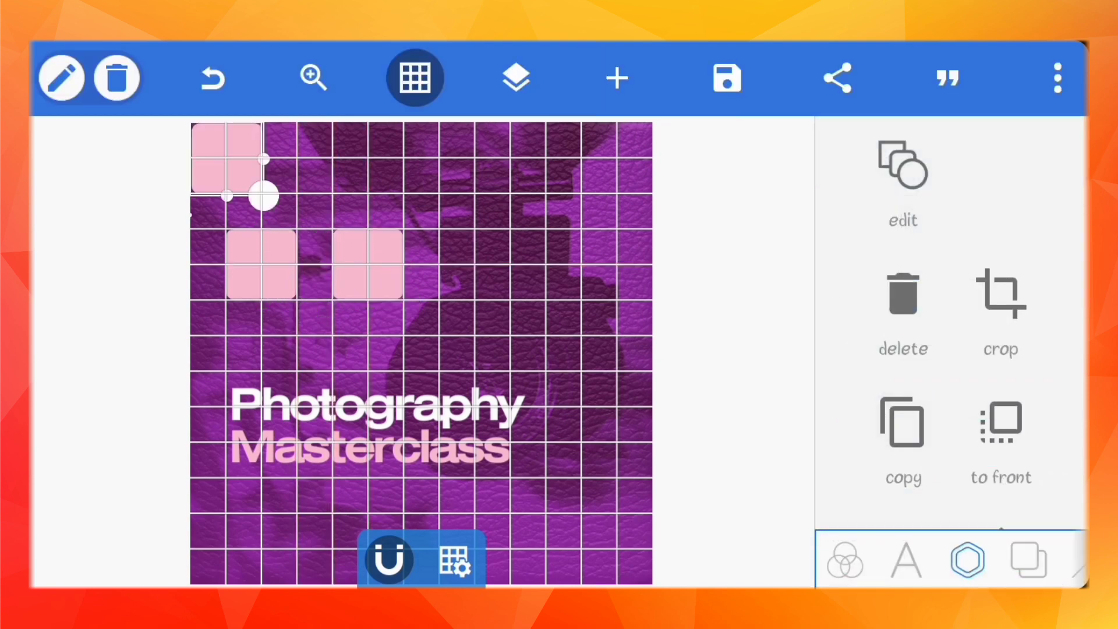
{"action": "left_click", "coordinate": [903, 169]}
{"action": "mouse_move", "coordinate": [227, 159]}
{"action": "left_mouse_down"}
{"action": "mouse_move", "coordinate": [368, 265]}
{"action": "mouse_move", "coordinate": [475, 265]}
{"action": "left_mouse_up"}
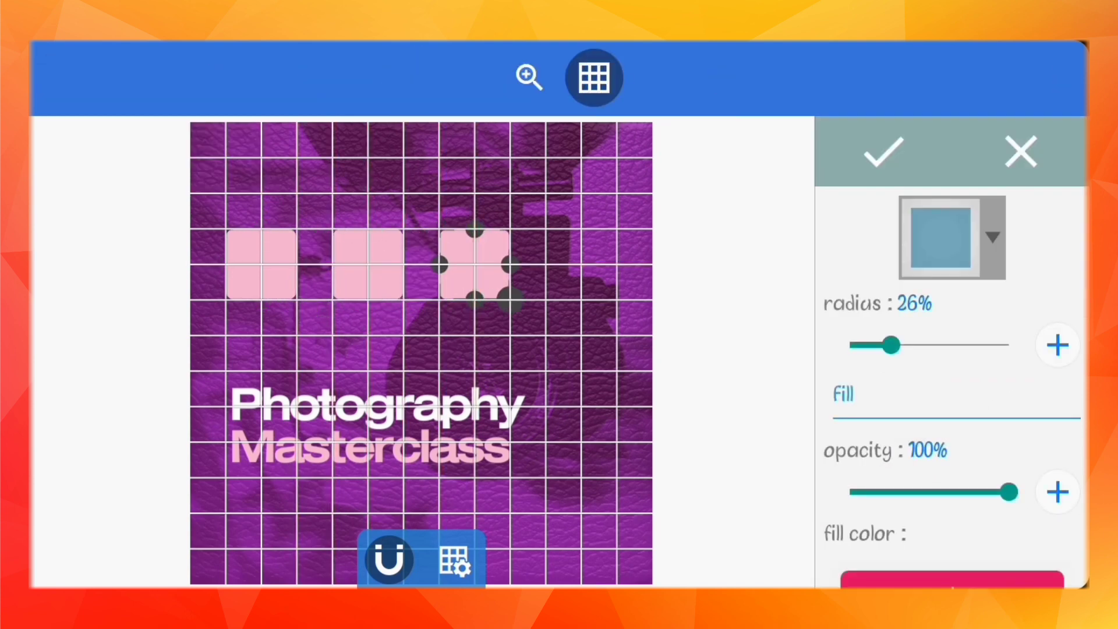
{"action": "left_click", "coordinate": [883, 153]}
Add a fourth square at the row's end and hide the alignment grid
{"action": "left_click", "coordinate": [475, 265]}
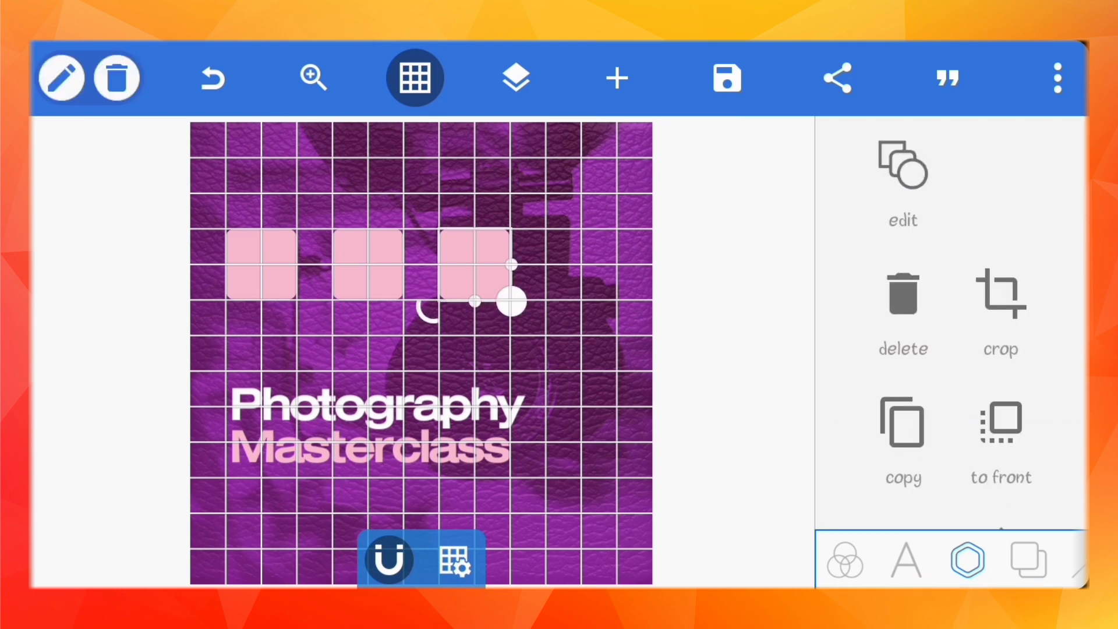
{"action": "left_click", "coordinate": [903, 422]}
{"action": "mouse_move", "coordinate": [227, 160]}
{"action": "left_mouse_down"}
{"action": "mouse_move", "coordinate": [475, 265]}
{"action": "mouse_move", "coordinate": [581, 265]}
{"action": "left_mouse_up"}
{"action": "left_click", "coordinate": [902, 169]}
{"action": "left_click", "coordinate": [883, 153]}
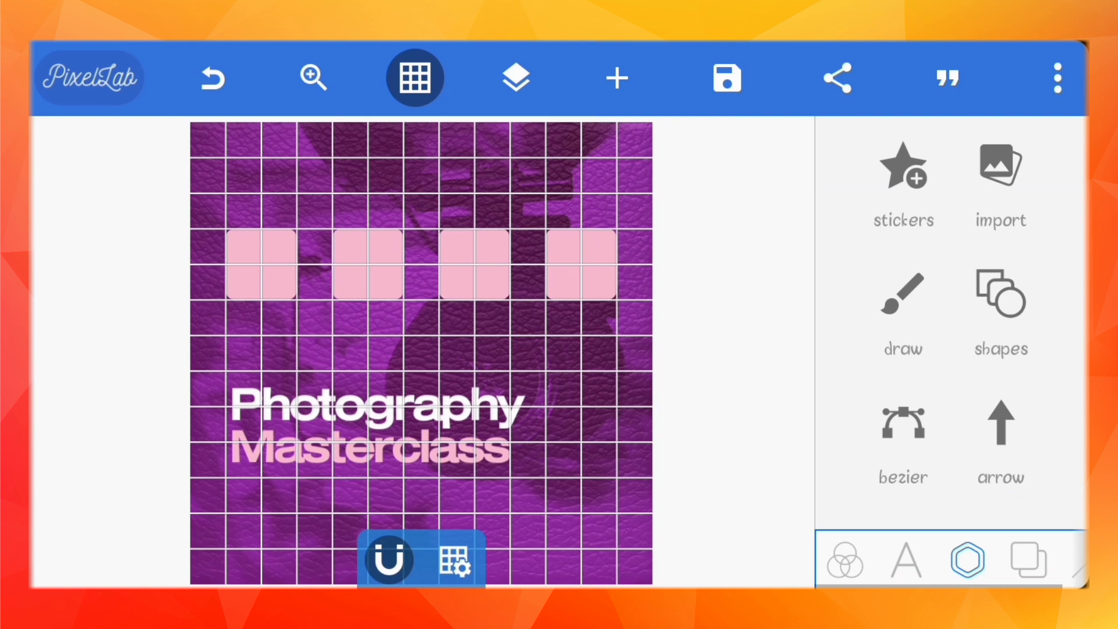
{"action": "left_click", "coordinate": [414, 78]}
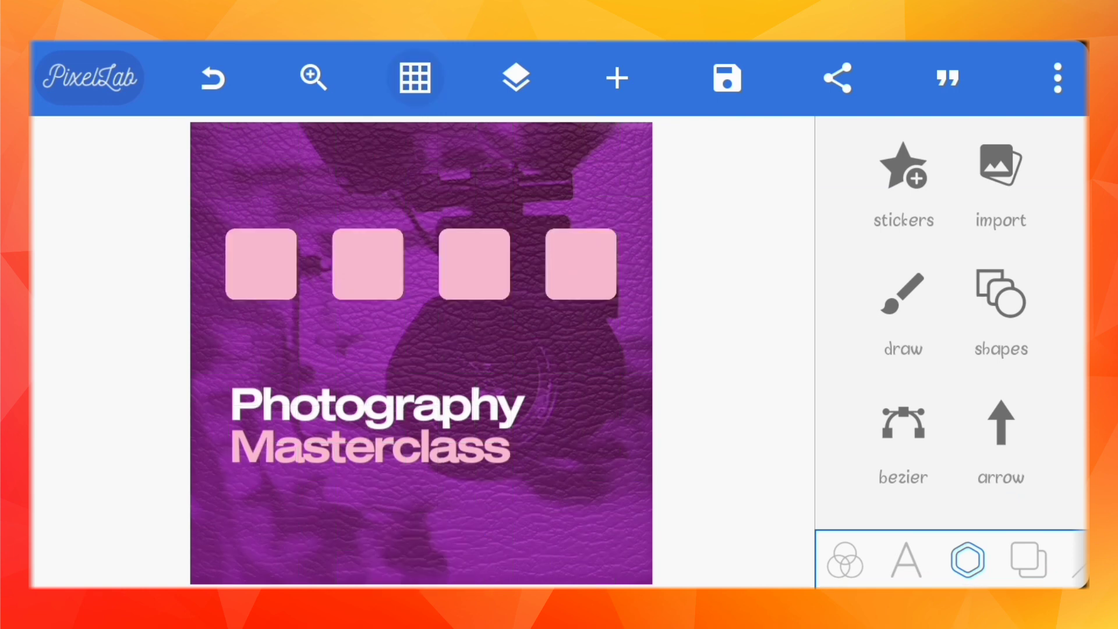
Multi-select the three right squares' layers and nudge them left using an 11 px step
{"action": "left_click", "coordinate": [515, 78]}
{"action": "scroll", "coordinate": [181, 350], "scroll_direction": "down", "scroll_amount": 2}
{"action": "left_click", "coordinate": [126, 233]}
{"action": "left_click", "coordinate": [270, 349]}
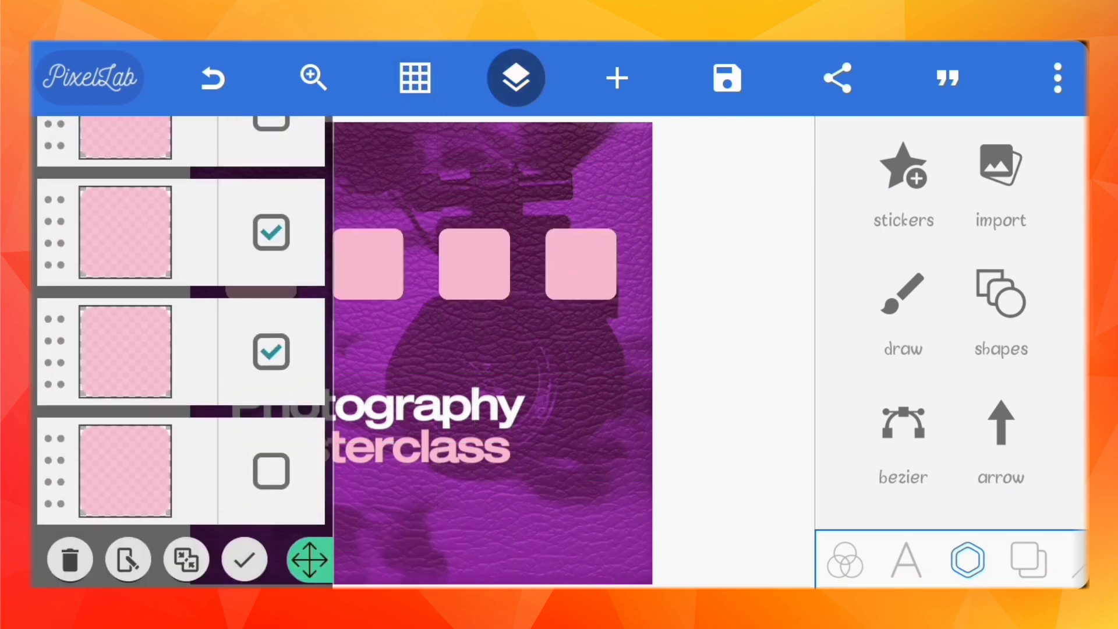
{"action": "left_click", "coordinate": [270, 471]}
{"action": "left_click", "coordinate": [310, 560]}
{"action": "left_click", "coordinate": [217, 439]}
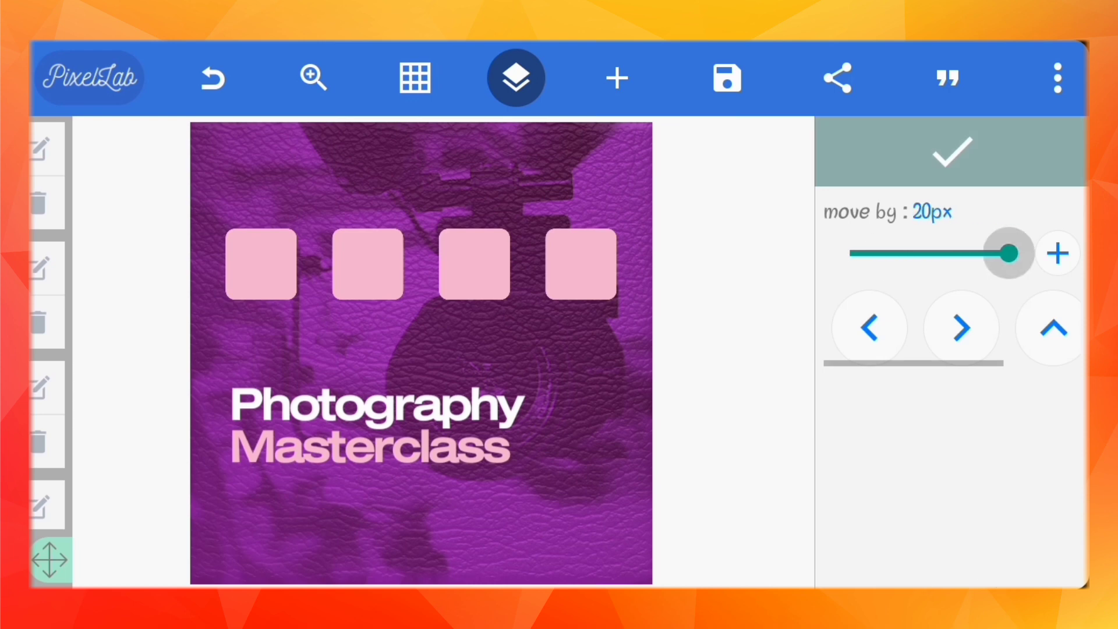
{"action": "left_click", "coordinate": [869, 329]}
{"action": "left_click_drag", "start_coordinate": [941, 253], "coordinate": [933, 253]}
{"action": "left_click", "coordinate": [869, 329]}
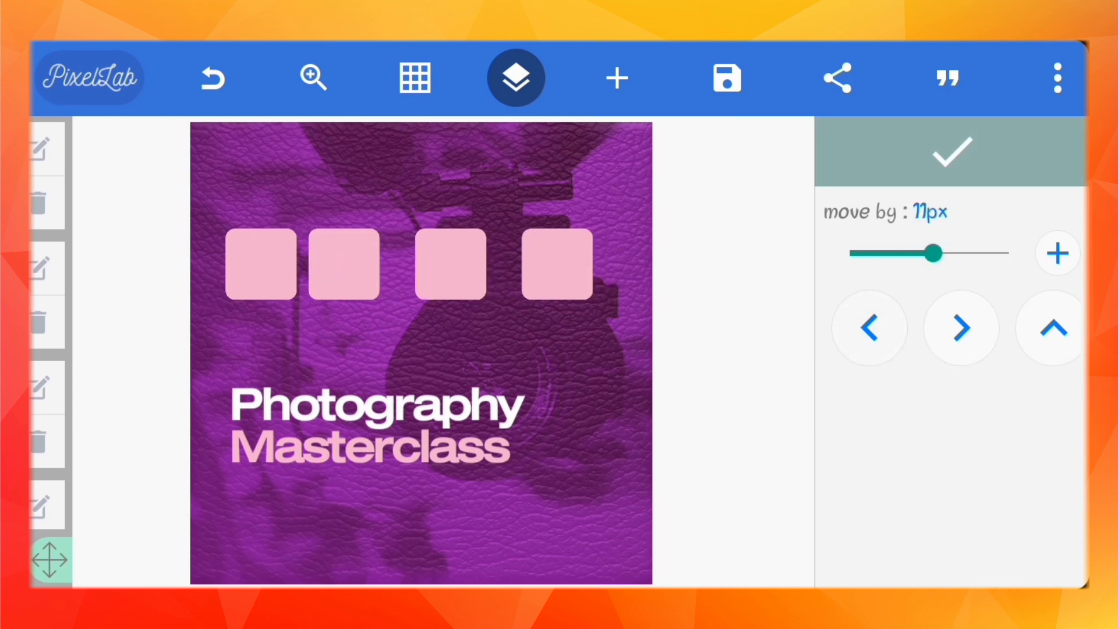
{"action": "left_click", "coordinate": [952, 152]}
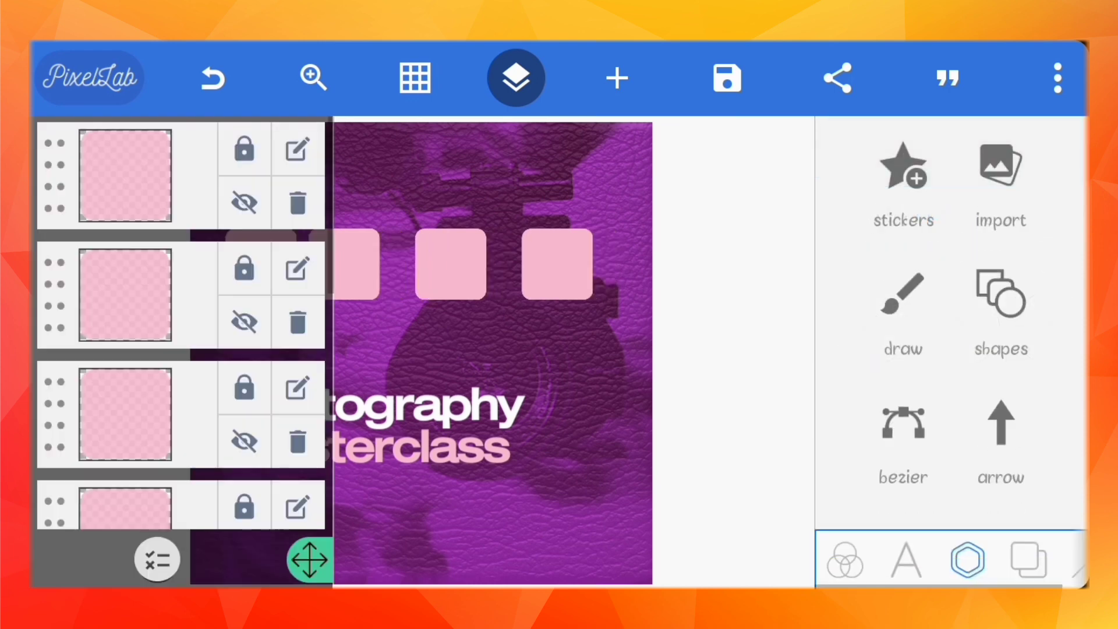
Nudge the third and fourth squares further left together
{"action": "left_click", "coordinate": [158, 560]}
{"action": "left_click", "coordinate": [309, 559]}
{"action": "left_click", "coordinate": [142, 439]}
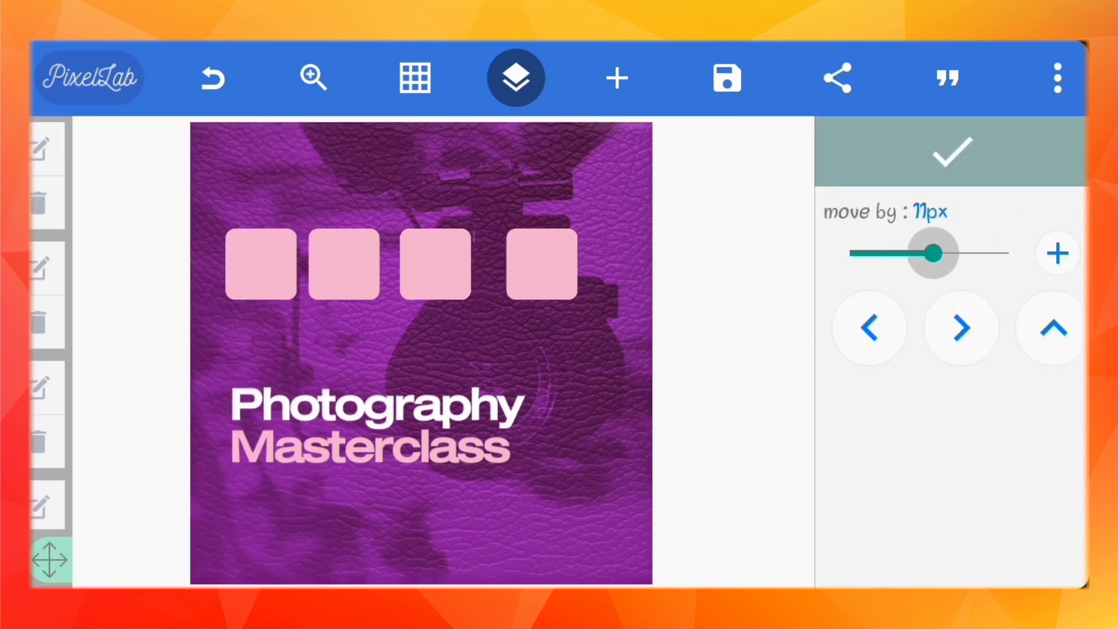
{"action": "left_click", "coordinate": [869, 328]}
{"action": "left_click", "coordinate": [951, 151]}
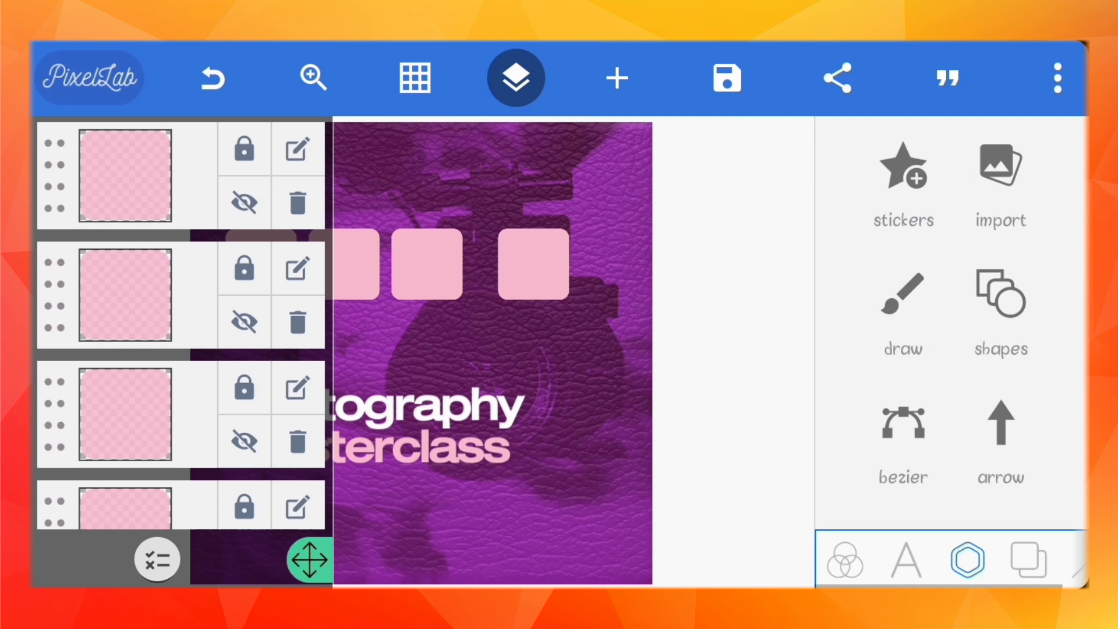
Select the fourth pink square alone to nudge it left
{"action": "left_click", "coordinate": [533, 265]}
{"action": "left_click", "coordinate": [516, 78]}
{"action": "left_click_drag", "start_coordinate": [949, 524], "coordinate": [948, 116]}
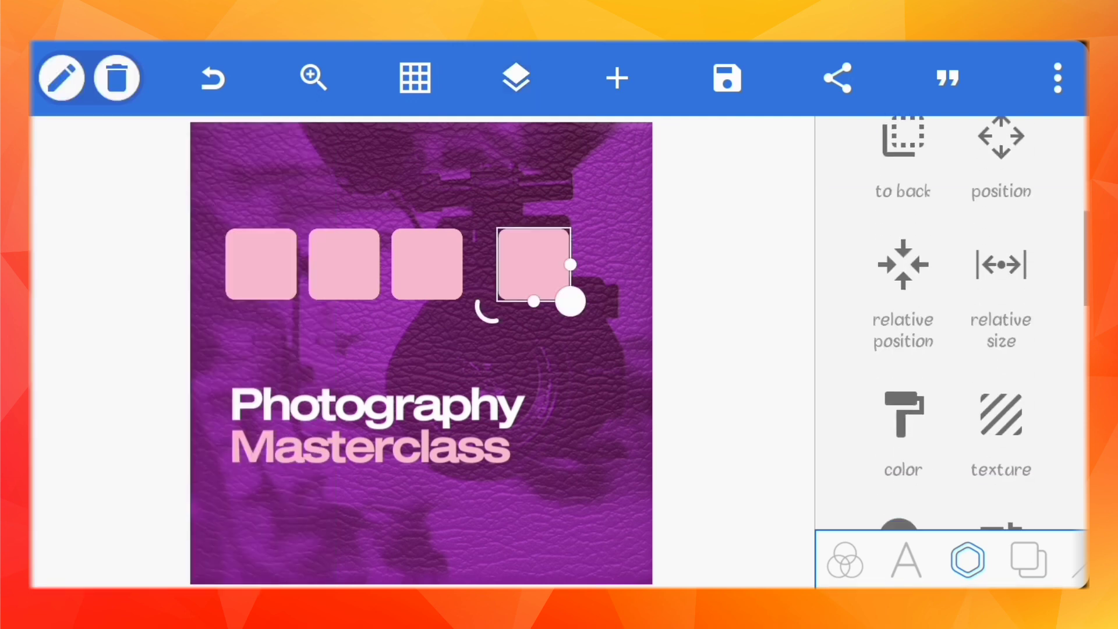
{"action": "left_click", "coordinate": [1001, 137]}
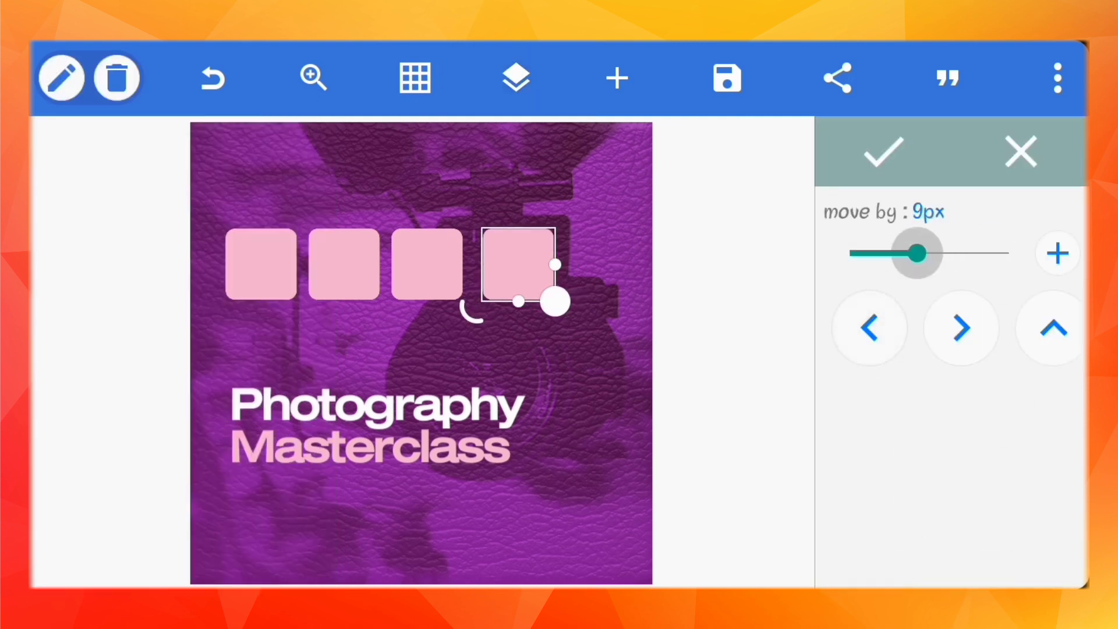
Fill the first pink square with a square crop of the brown-coat speaker's upper body
{"action": "left_click", "coordinate": [883, 151]}
{"action": "left_click", "coordinate": [117, 350]}
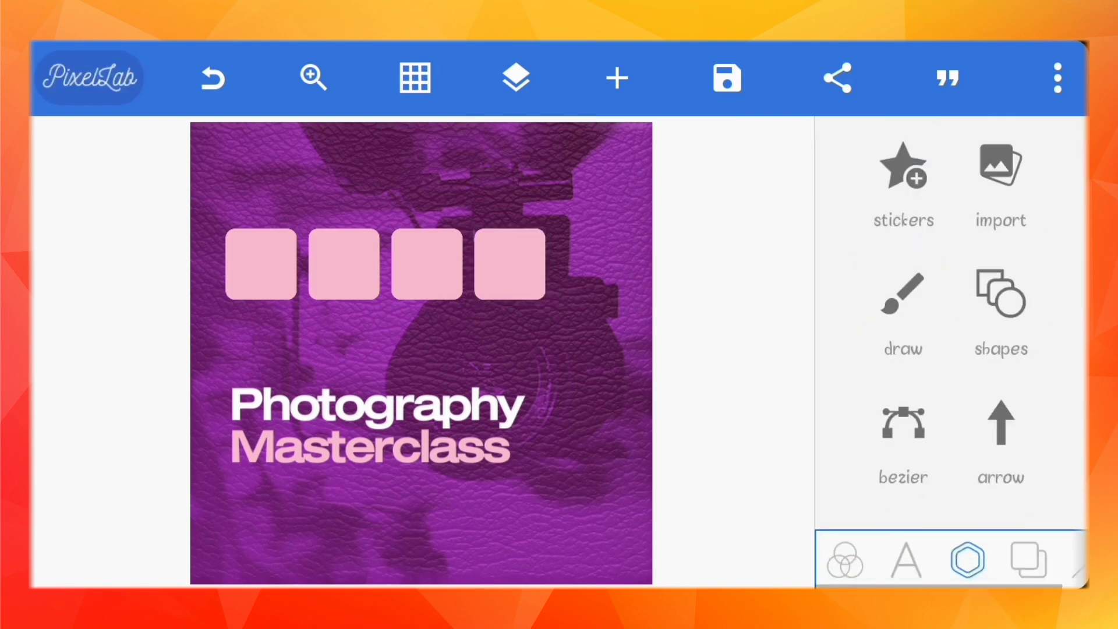
{"action": "left_click", "coordinate": [261, 264]}
{"action": "left_click_drag", "start_coordinate": [949, 466], "coordinate": [949, 332]}
{"action": "left_click", "coordinate": [998, 251]}
{"action": "left_click", "coordinate": [1028, 232]}
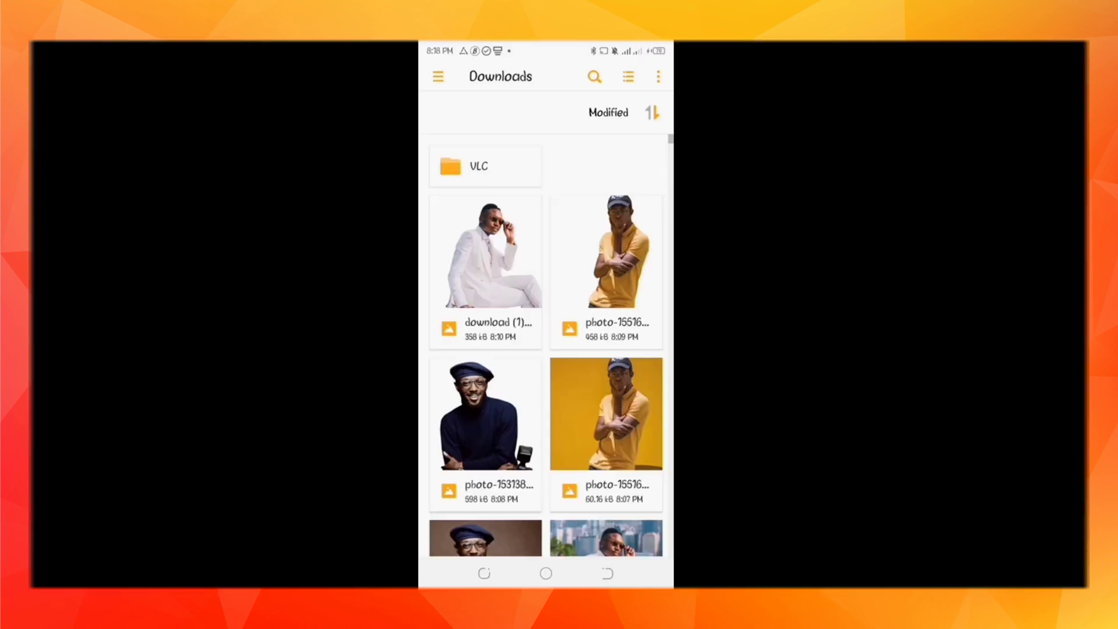
{"action": "scroll", "coordinate": [546, 349], "scroll_direction": "down", "scroll_amount": 5}
{"action": "left_click", "coordinate": [485, 211]}
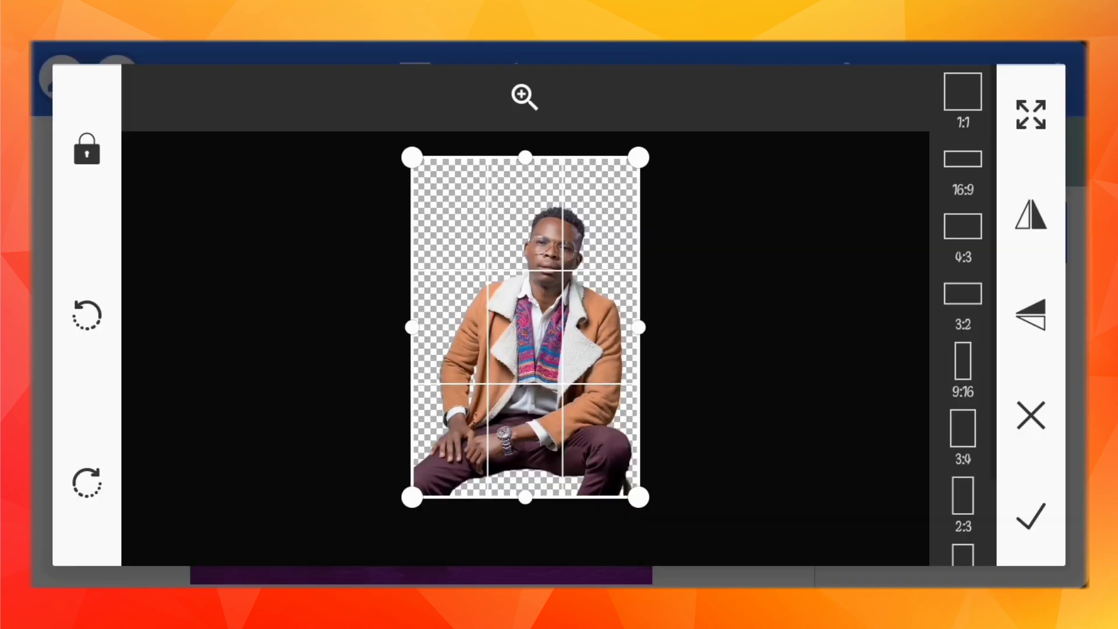
{"action": "left_click", "coordinate": [962, 92]}
{"action": "left_click_drag", "start_coordinate": [639, 441], "coordinate": [587, 382]}
{"action": "left_click_drag", "start_coordinate": [501, 296], "coordinate": [552, 271]}
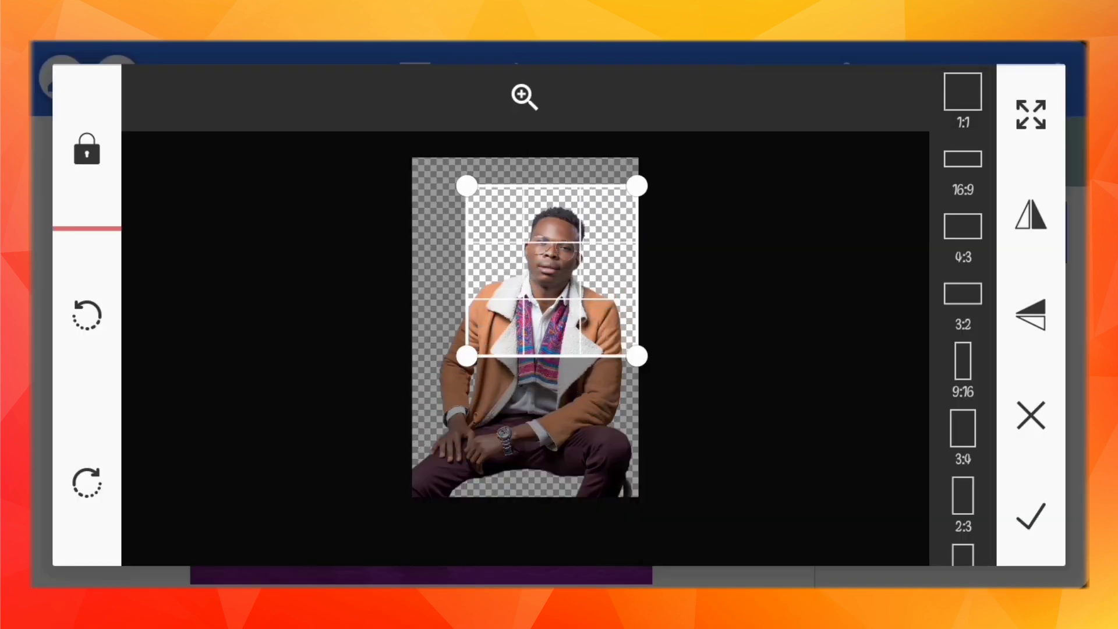
{"action": "left_click", "coordinate": [1030, 516]}
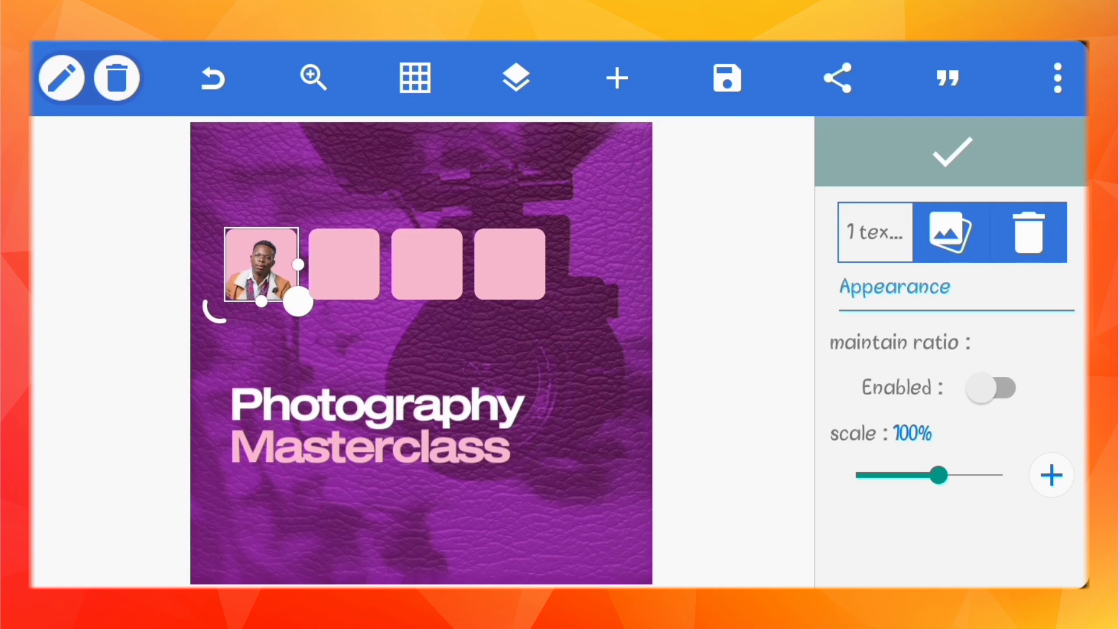
Fill the second square with the beret-wearing speaker, tightly square-cropped around the face
{"action": "left_click", "coordinate": [343, 264]}
{"action": "scroll", "coordinate": [950, 349], "scroll_direction": "down", "scroll_amount": 3}
{"action": "scroll", "coordinate": [951, 349], "scroll_direction": "down", "scroll_amount": 3}
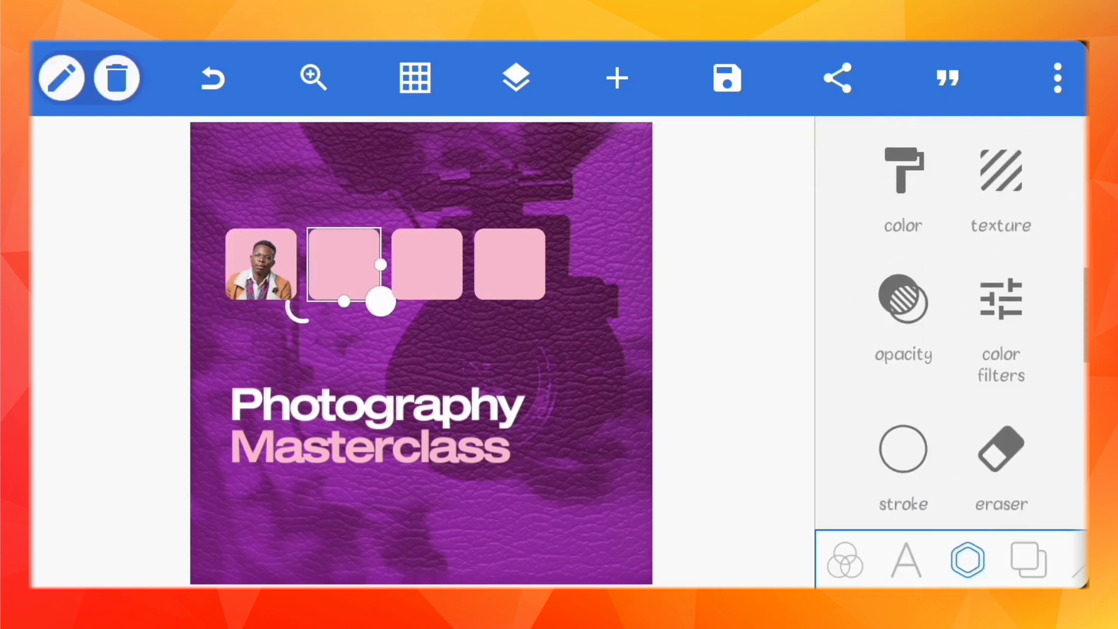
{"action": "left_click", "coordinate": [1001, 175]}
{"action": "left_click", "coordinate": [1025, 230]}
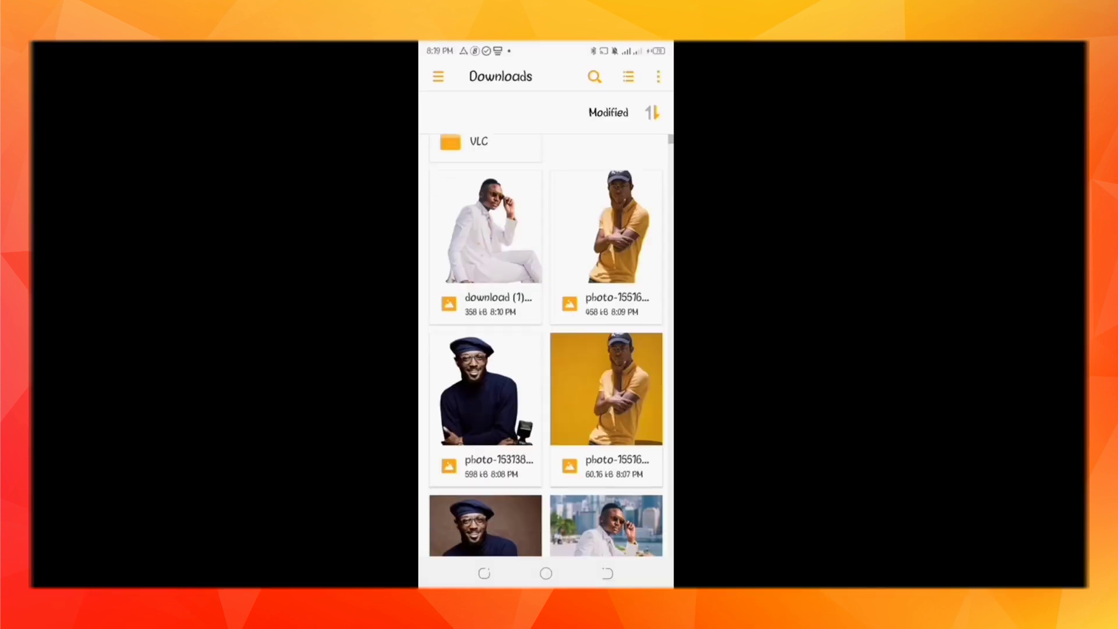
{"action": "scroll", "coordinate": [546, 344], "scroll_direction": "down", "scroll_amount": 3}
{"action": "left_click", "coordinate": [482, 249]}
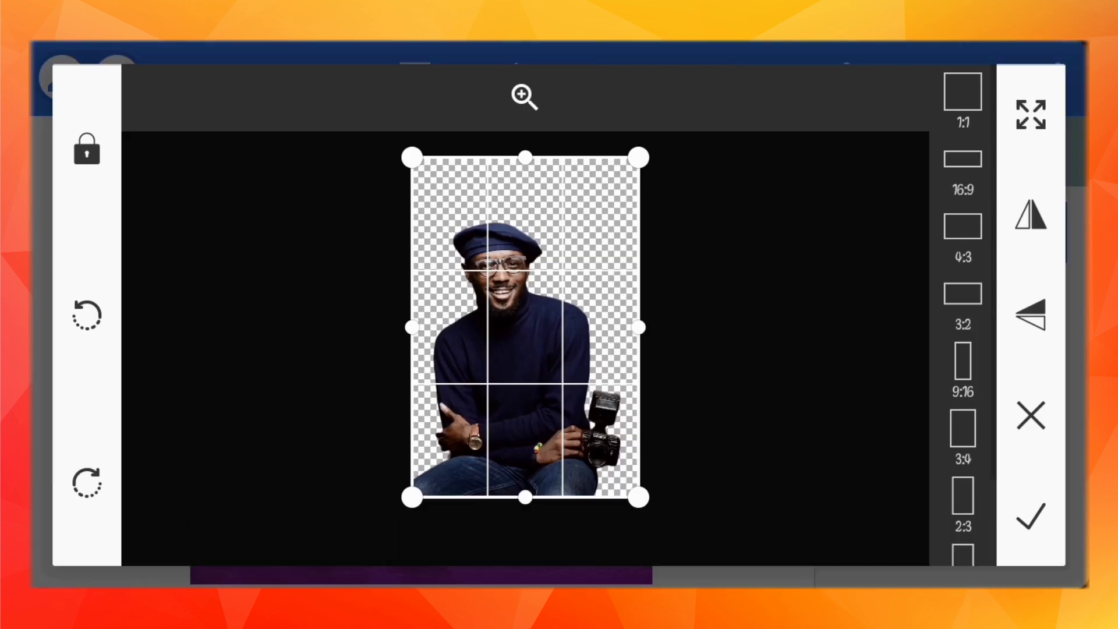
{"action": "left_click", "coordinate": [962, 92]}
{"action": "left_click_drag", "start_coordinate": [639, 439], "coordinate": [591, 391]}
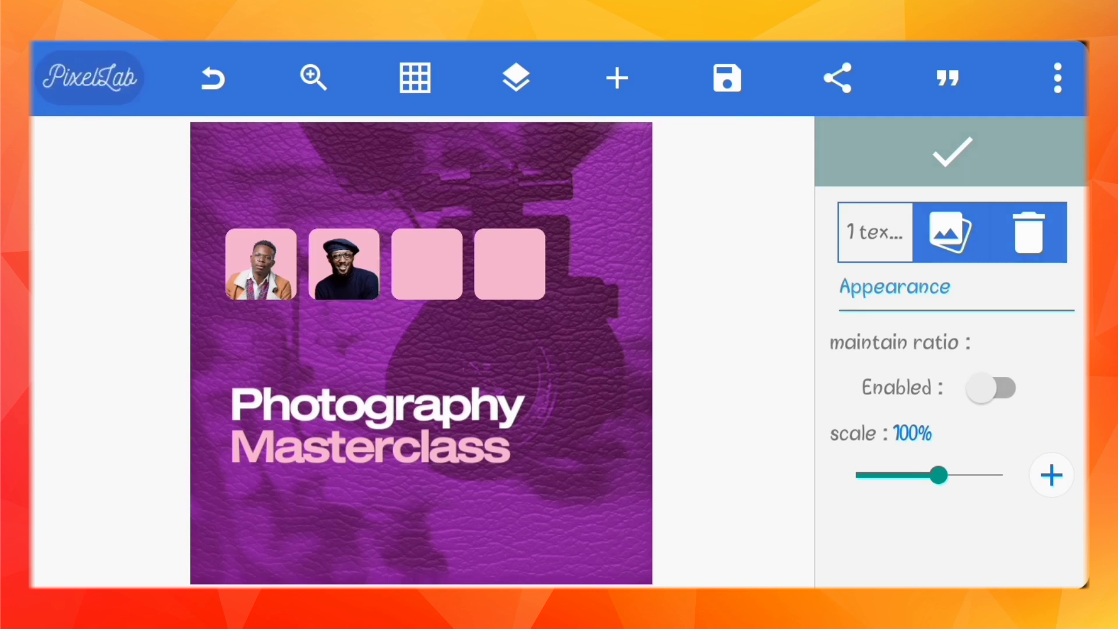
Fill the third square with the white-suit speaker, square-cropped to face and torso
{"action": "left_click", "coordinate": [427, 264]}
{"action": "scroll", "coordinate": [951, 349], "scroll_direction": "down", "scroll_amount": 5}
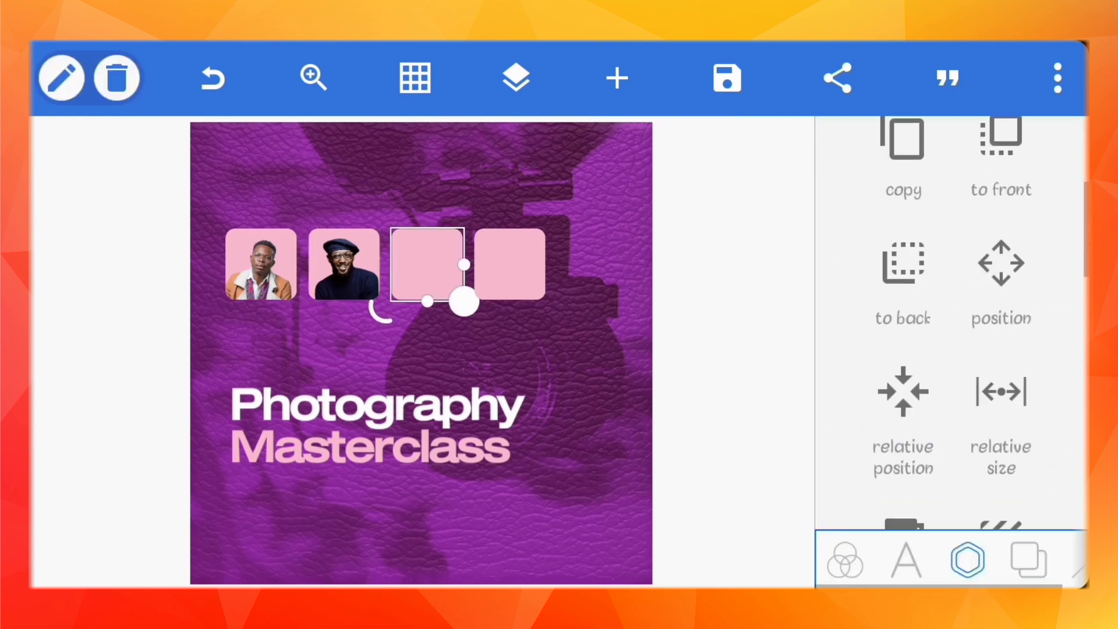
{"action": "scroll", "coordinate": [951, 349], "scroll_direction": "down", "scroll_amount": 5}
{"action": "left_click", "coordinate": [1001, 248]}
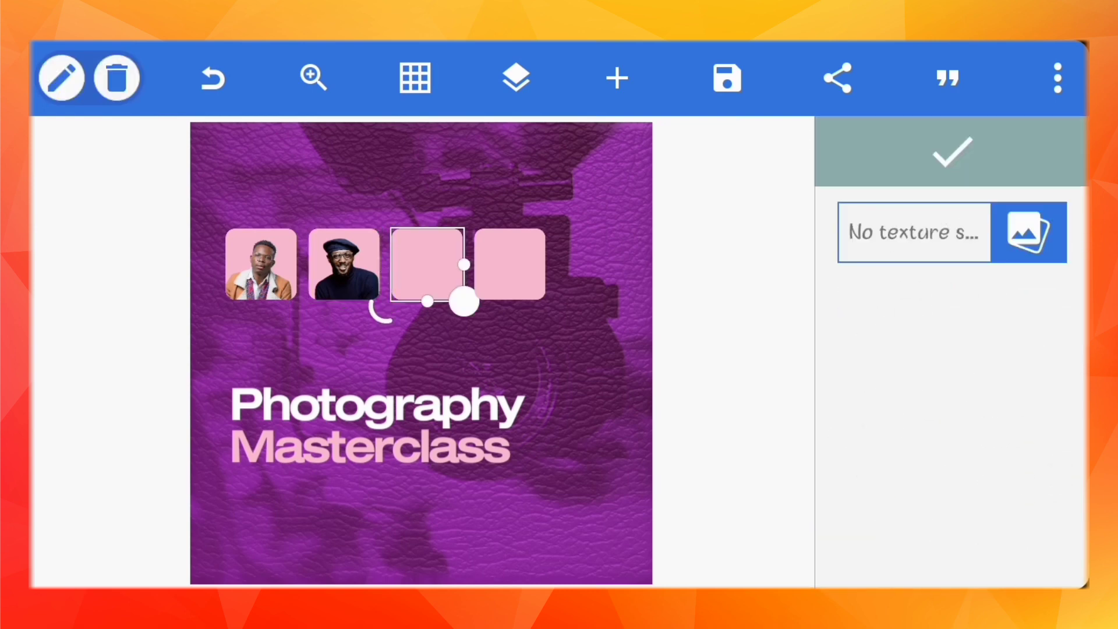
{"action": "left_click", "coordinate": [1028, 232]}
{"action": "scroll", "coordinate": [544, 373], "scroll_direction": "down", "scroll_amount": 2}
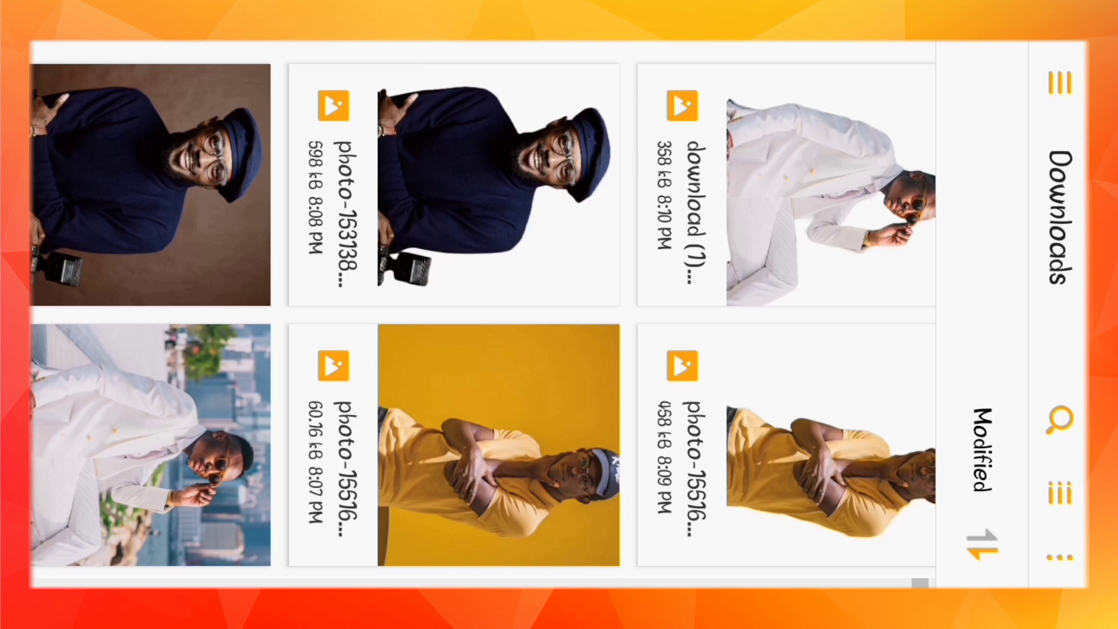
{"action": "left_click", "coordinate": [830, 185]}
{"action": "left_click", "coordinate": [962, 92]}
{"action": "left_click_drag", "start_coordinate": [662, 462], "coordinate": [574, 374]}
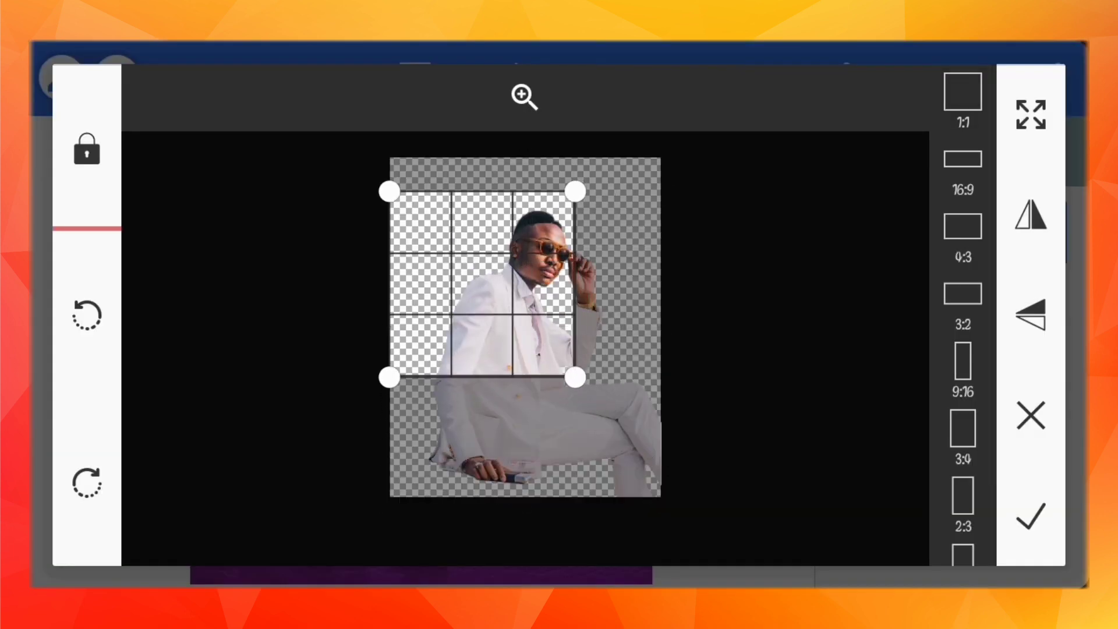
{"action": "left_click_drag", "start_coordinate": [480, 282], "coordinate": [537, 271]}
{"action": "mouse_move", "coordinate": [626, 361]}
{"action": "left_mouse_down"}
{"action": "mouse_move", "coordinate": [594, 327]}
{"action": "mouse_move", "coordinate": [604, 339]}
{"action": "left_mouse_up"}
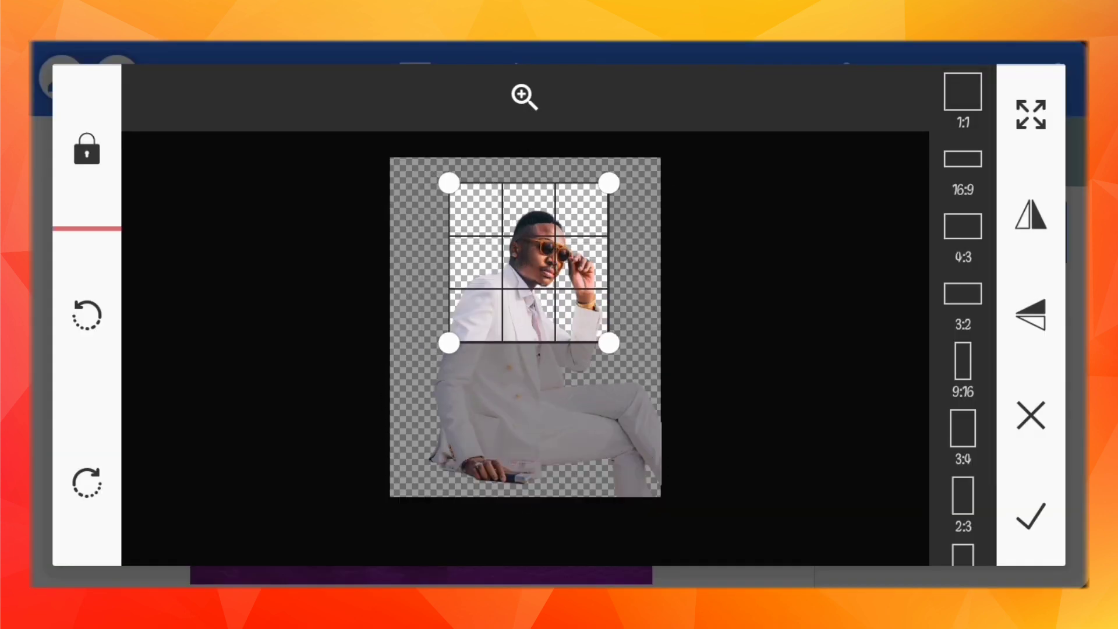
{"action": "left_click_drag", "start_coordinate": [527, 259], "coordinate": [534, 265]}
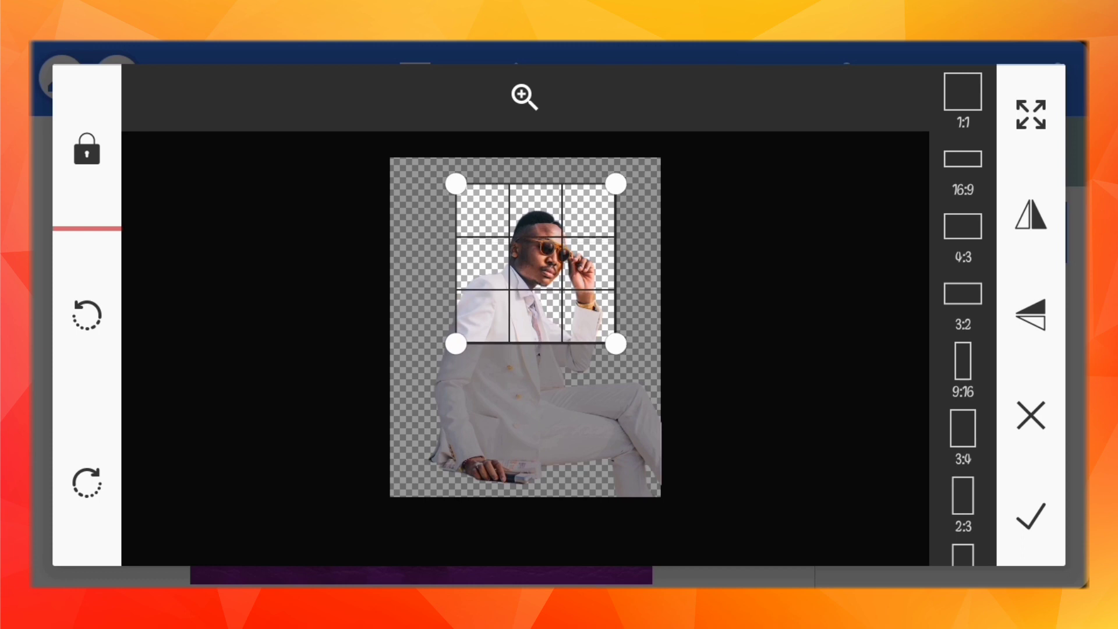
{"action": "left_click", "coordinate": [1031, 515]}
{"action": "left_click", "coordinate": [953, 151]}
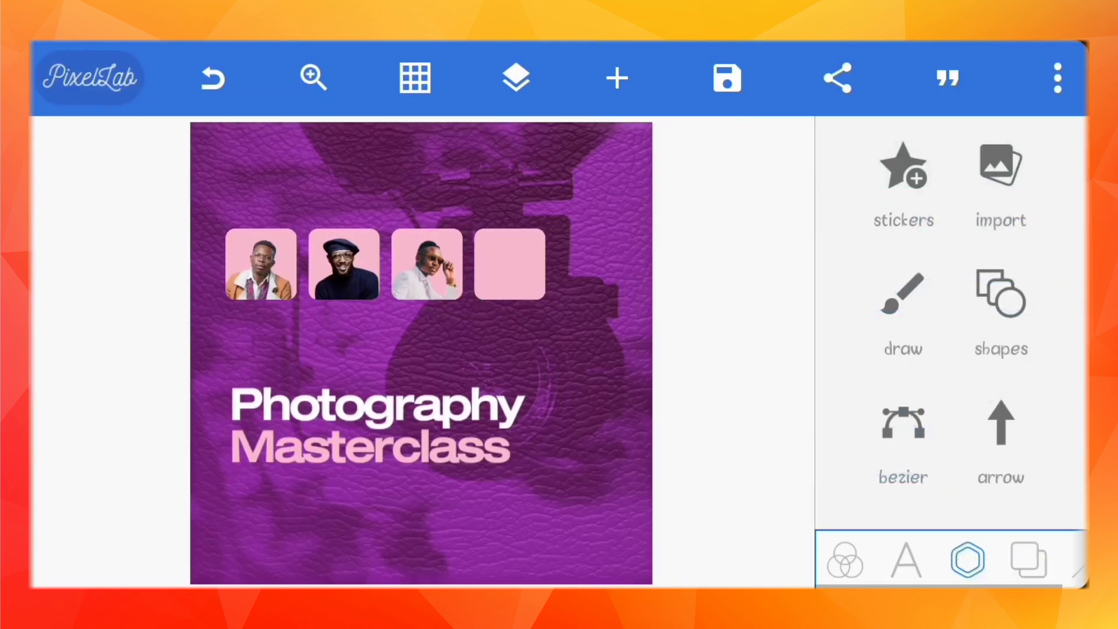
Load the yellow-shirt photo into the fourth square and frame his head and shoulders
{"action": "left_click", "coordinate": [509, 264]}
{"action": "scroll", "coordinate": [950, 349], "scroll_direction": "down", "scroll_amount": 5}
{"action": "left_click", "coordinate": [998, 404]}
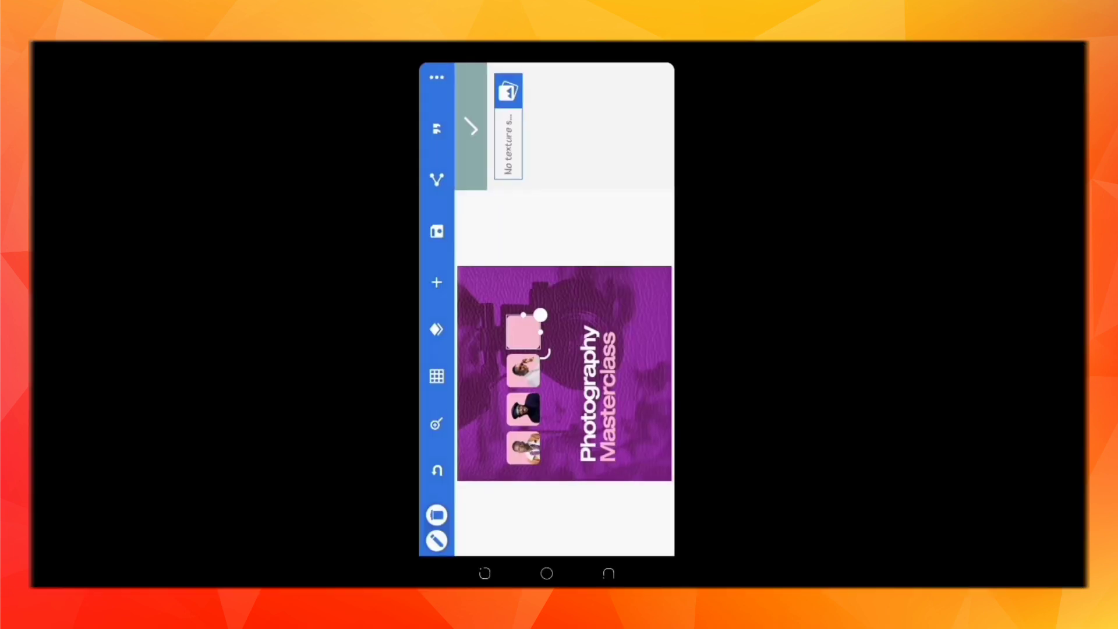
{"action": "left_click", "coordinate": [508, 92]}
{"action": "left_click", "coordinate": [626, 436]}
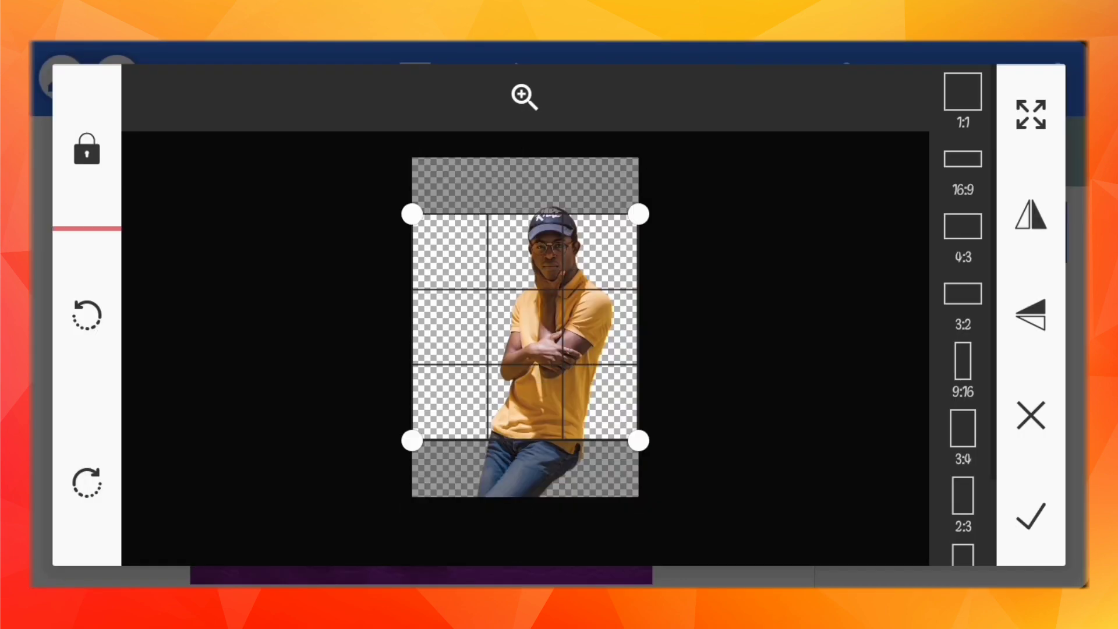
{"action": "left_click_drag", "start_coordinate": [639, 441], "coordinate": [536, 337]}
{"action": "left_click_drag", "start_coordinate": [474, 274], "coordinate": [551, 252]}
Apply the fourth crop, then draw a thin white rectangle line beneath the photos' left side
{"action": "left_click", "coordinate": [1031, 516]}
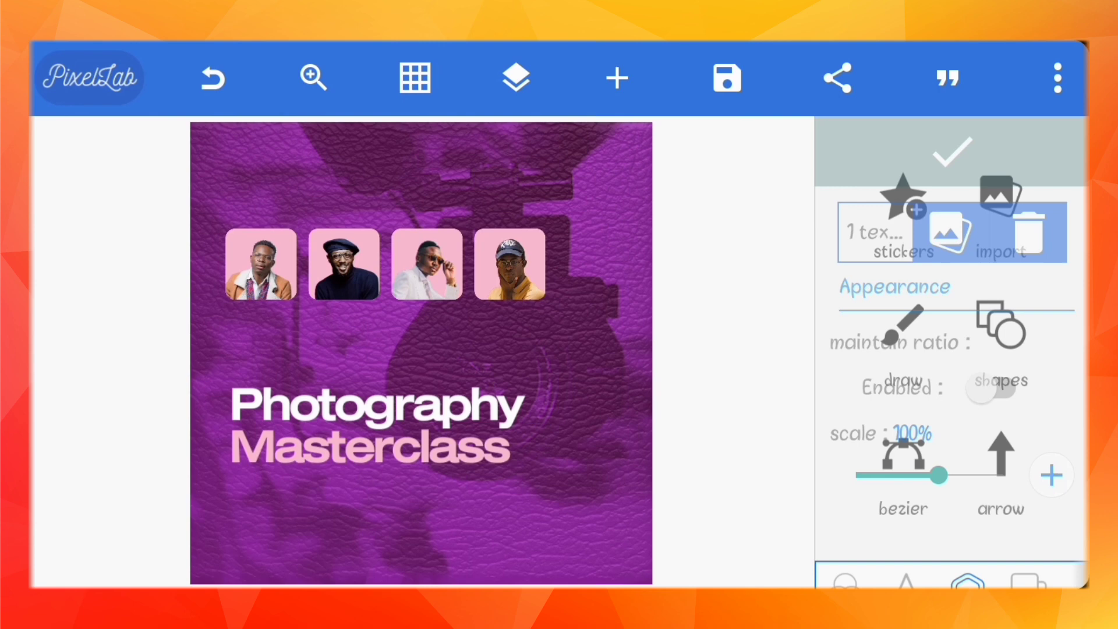
{"action": "left_click", "coordinate": [1000, 296]}
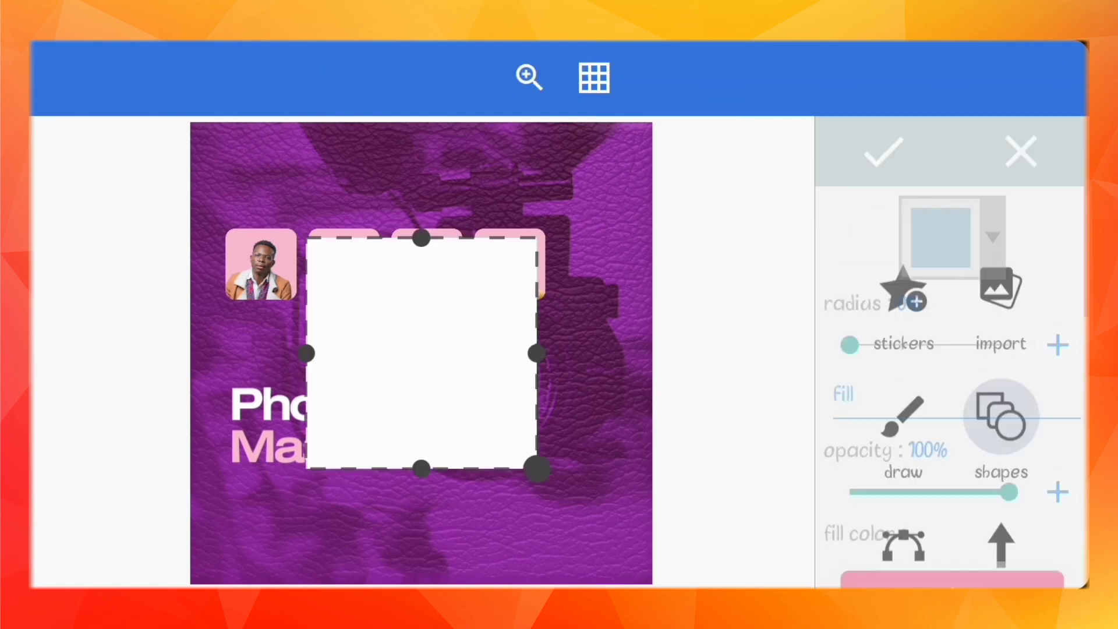
{"action": "left_click_drag", "start_coordinate": [534, 467], "coordinate": [534, 332]}
{"action": "left_click_drag", "start_coordinate": [419, 237], "coordinate": [349, 344]}
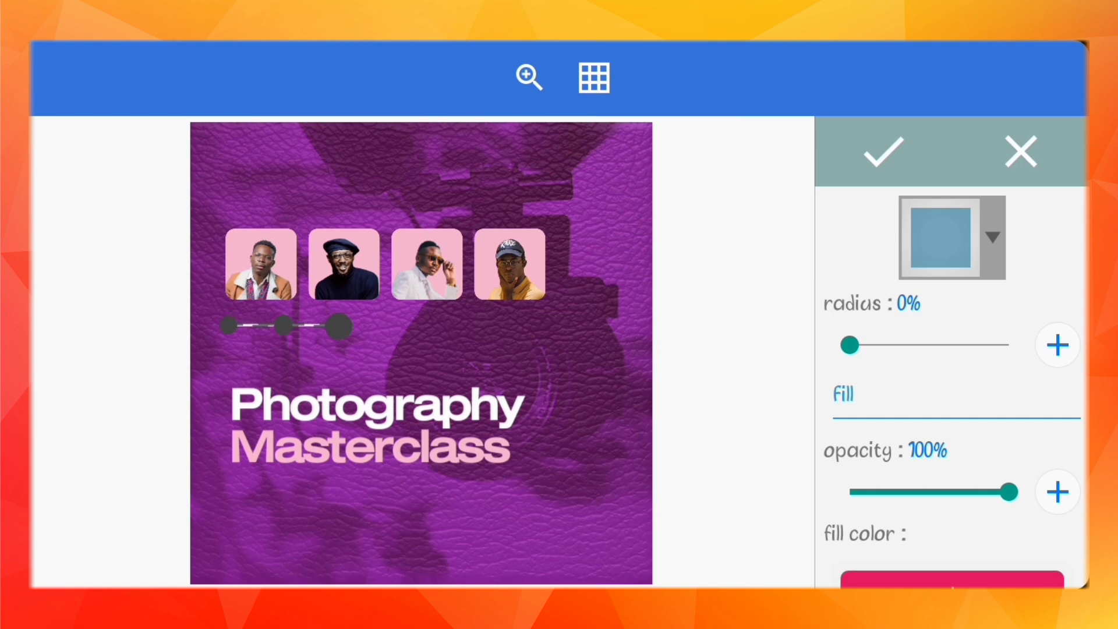
{"action": "left_click", "coordinate": [884, 153]}
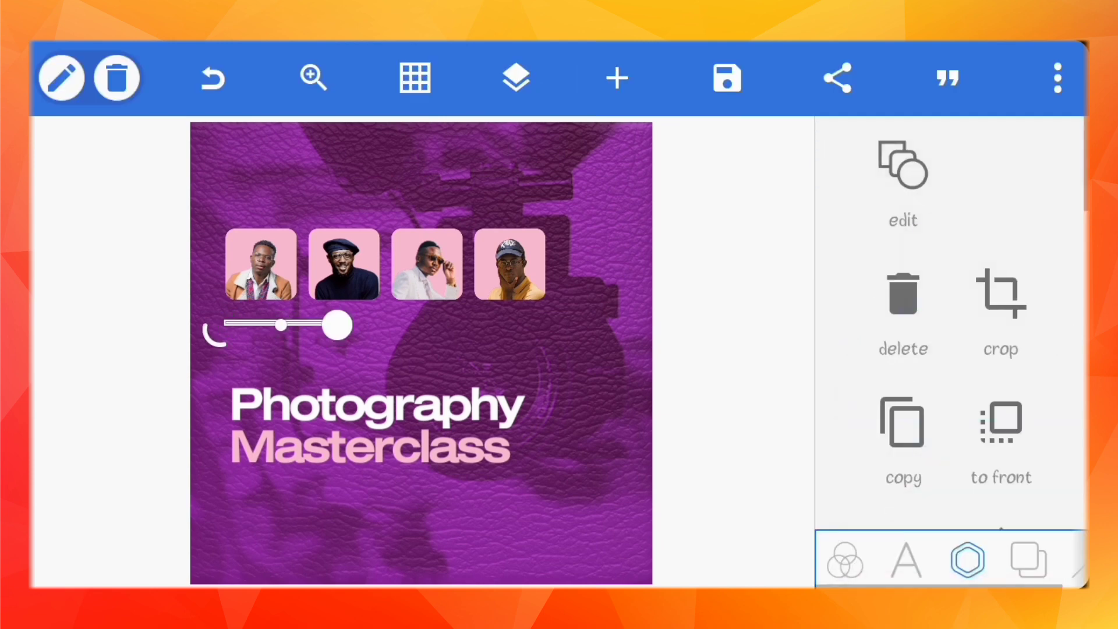
{"action": "left_click", "coordinate": [727, 349]}
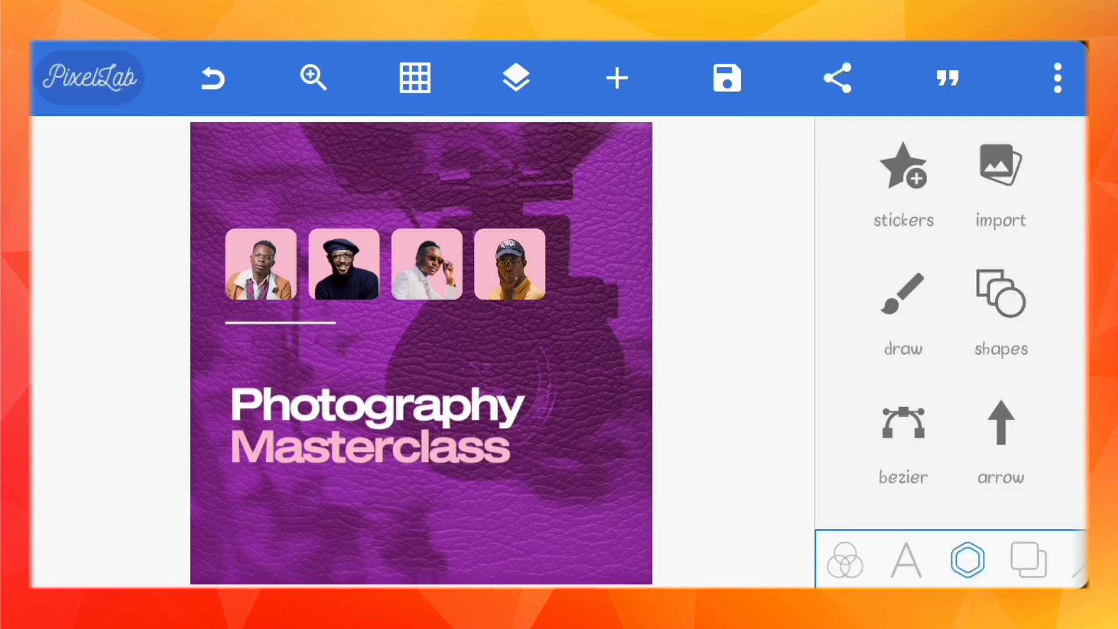
Add a 'Speakers' text, moved below the photos and shrunk small
{"action": "left_click", "coordinate": [617, 78]}
{"action": "left_click", "coordinate": [901, 293]}
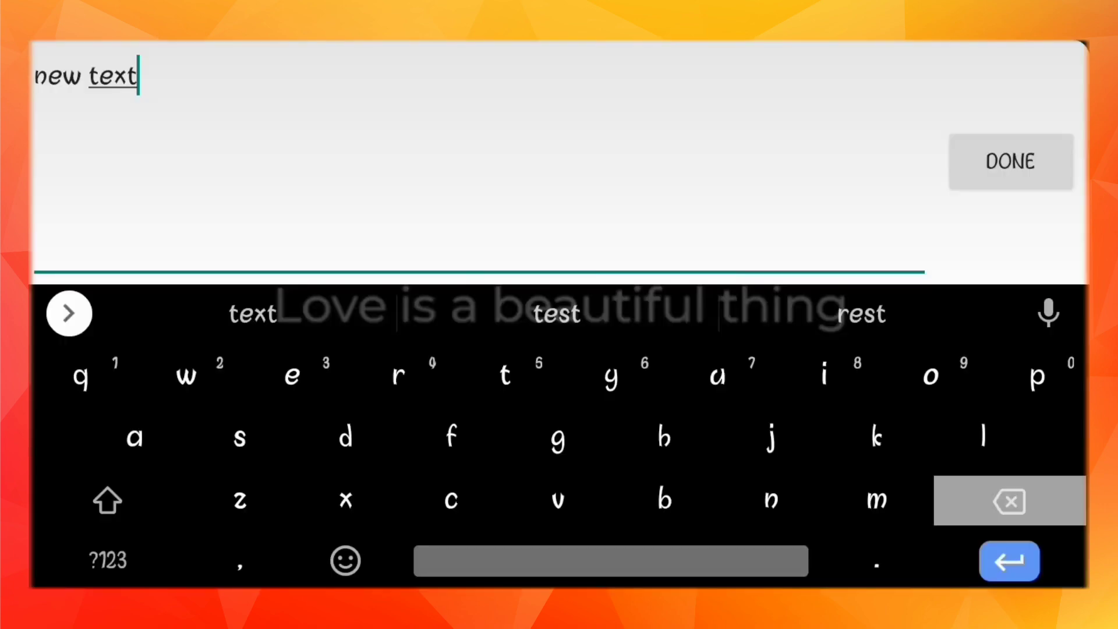
{"action": "type", "text": "Speake"}
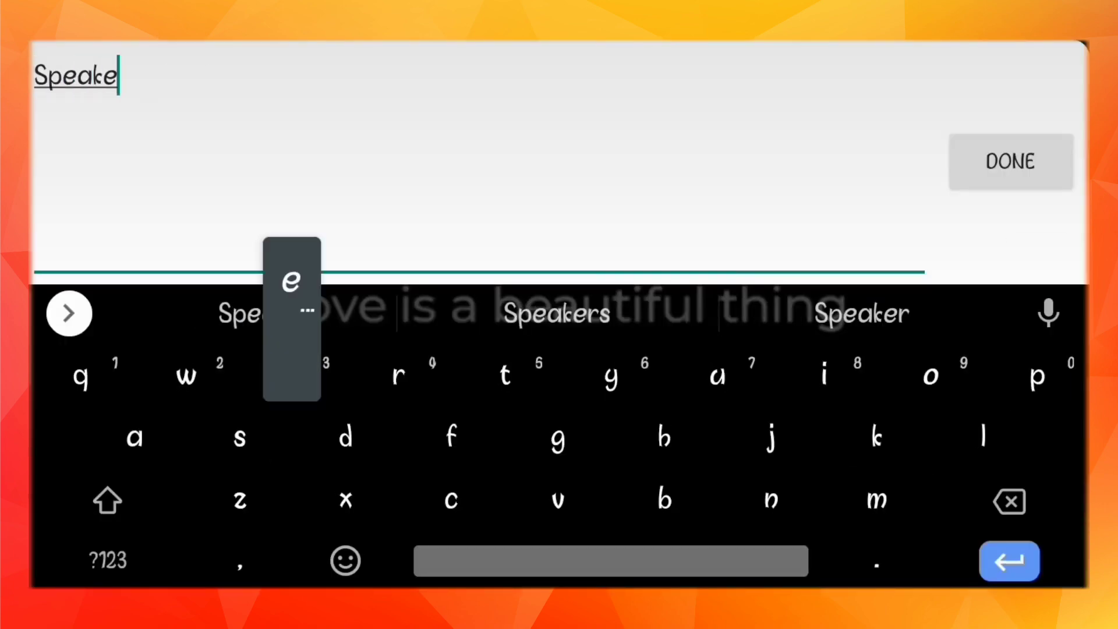
{"action": "type", "text": "rs"}
{"action": "left_click", "coordinate": [1010, 161]}
{"action": "left_click", "coordinate": [841, 123]}
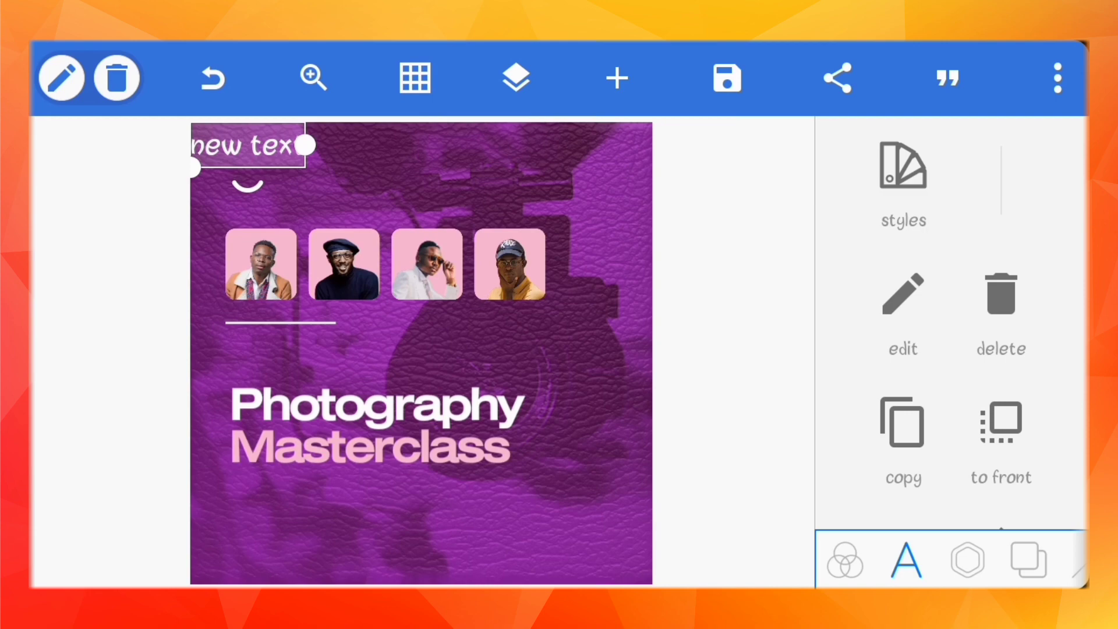
{"action": "left_click_drag", "start_coordinate": [250, 146], "coordinate": [437, 320]}
{"action": "left_click_drag", "start_coordinate": [374, 343], "coordinate": [412, 330]}
Give the SPEAKERS label a wide sans font from the recent fonts
{"action": "left_click", "coordinate": [903, 168]}
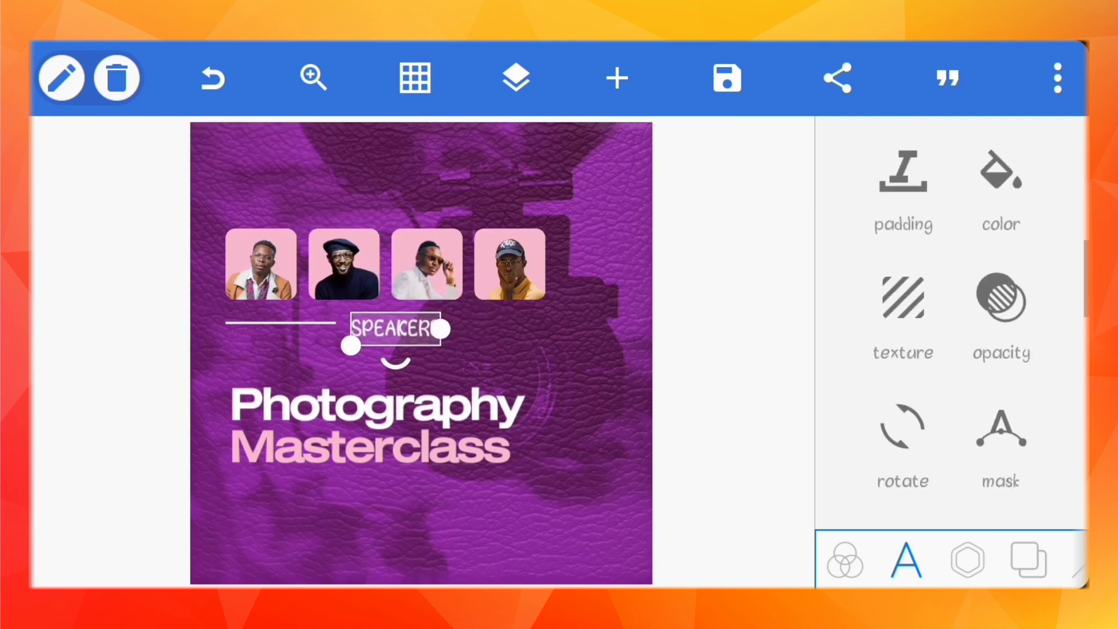
{"action": "left_click_drag", "start_coordinate": [952, 436], "coordinate": [952, 338]}
{"action": "left_click", "coordinate": [901, 392]}
{"action": "left_click", "coordinate": [935, 102]}
{"action": "left_click", "coordinate": [677, 394]}
{"action": "mouse_move", "coordinate": [677, 437]}
{"action": "left_mouse_down"}
{"action": "mouse_move", "coordinate": [677, 262]}
{"action": "mouse_move", "coordinate": [677, 345]}
{"action": "left_mouse_up"}
{"action": "left_click", "coordinate": [870, 535]}
{"action": "left_click", "coordinate": [998, 396]}
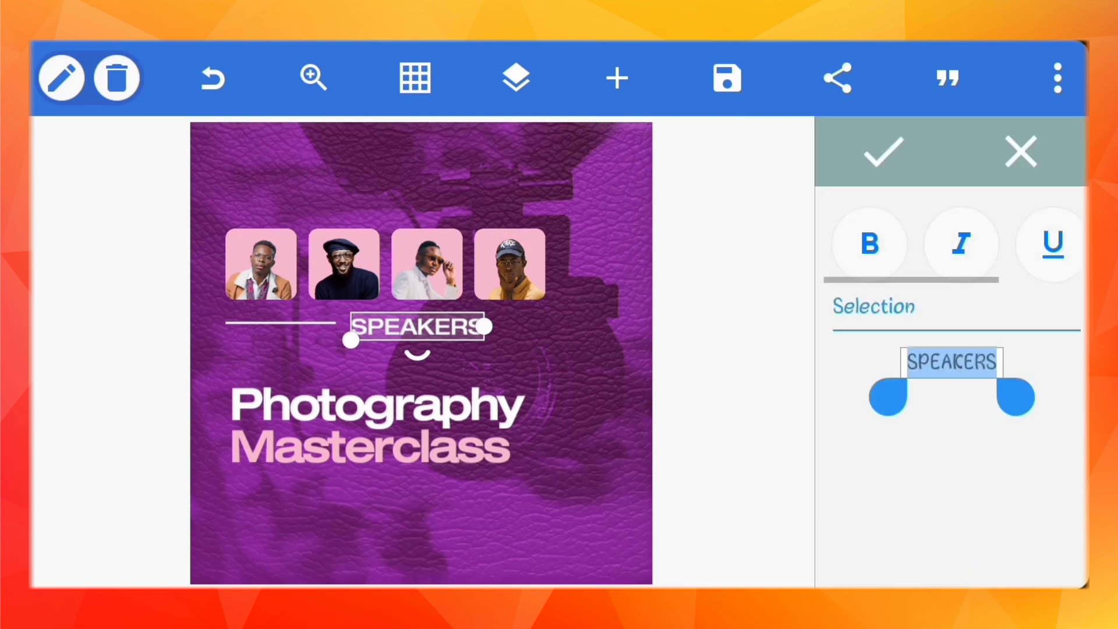
{"action": "left_click", "coordinate": [884, 151]}
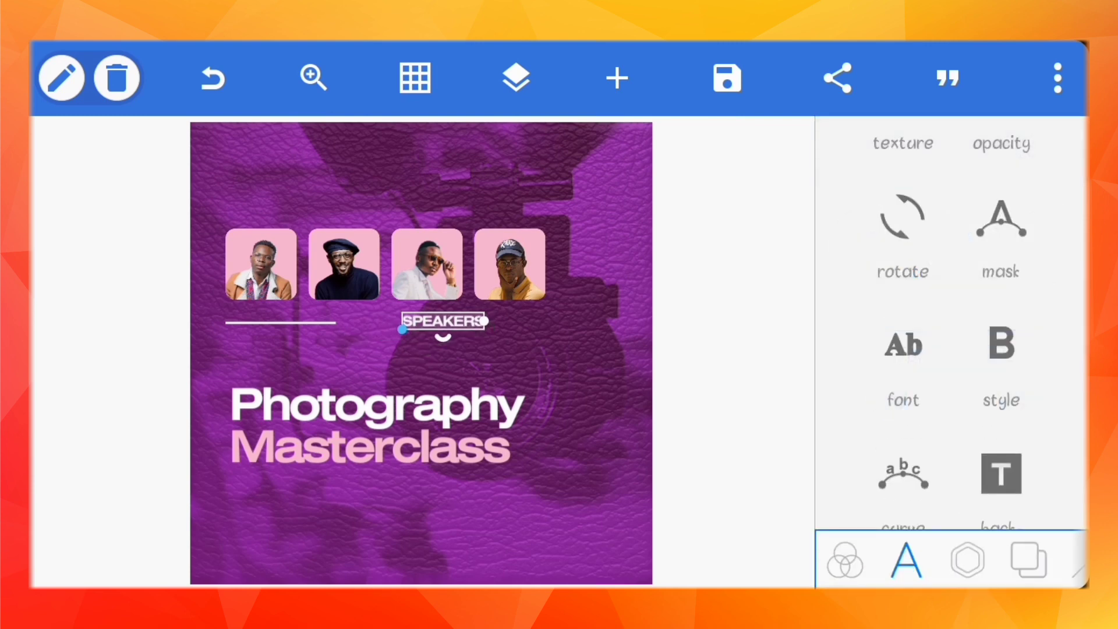
{"action": "left_click_drag", "start_coordinate": [952, 204], "coordinate": [952, 536]}
{"action": "left_click", "coordinate": [1001, 152]}
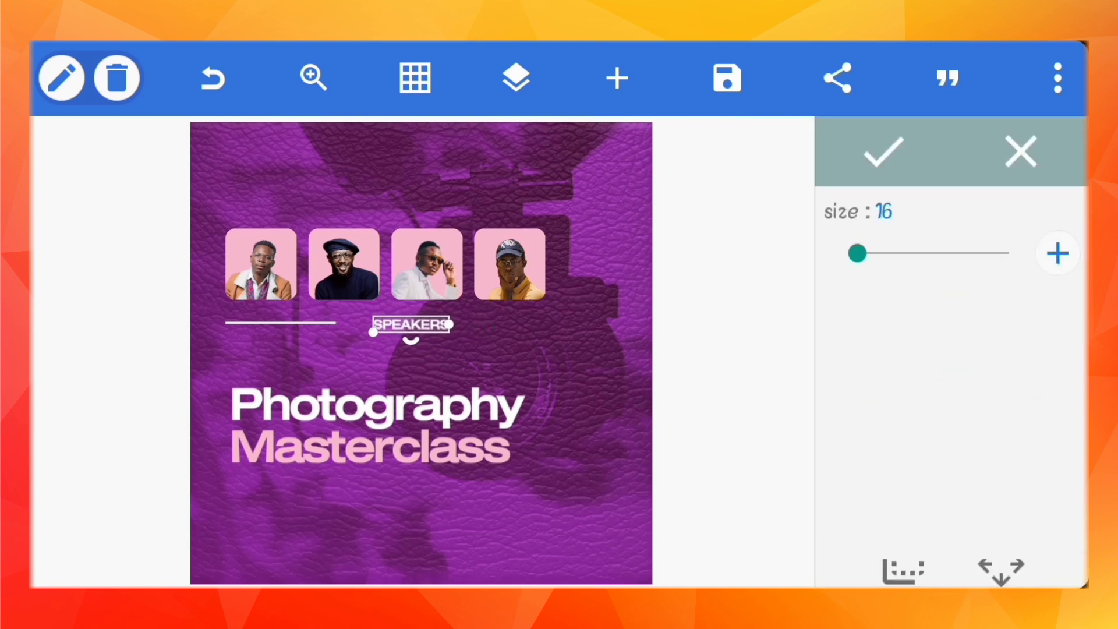
{"action": "left_click", "coordinate": [883, 152]}
Nudge SPEAKERS slightly left with the position arrows so it sits right of the line
{"action": "left_click", "coordinate": [998, 252]}
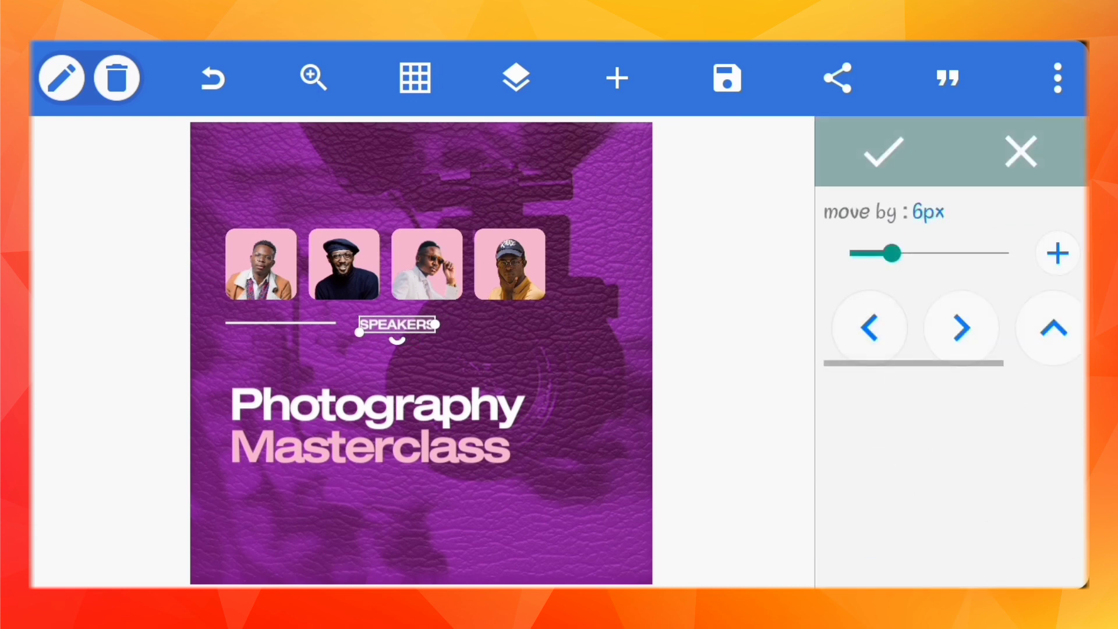
{"action": "left_click_drag", "start_coordinate": [892, 254], "coordinate": [850, 253]}
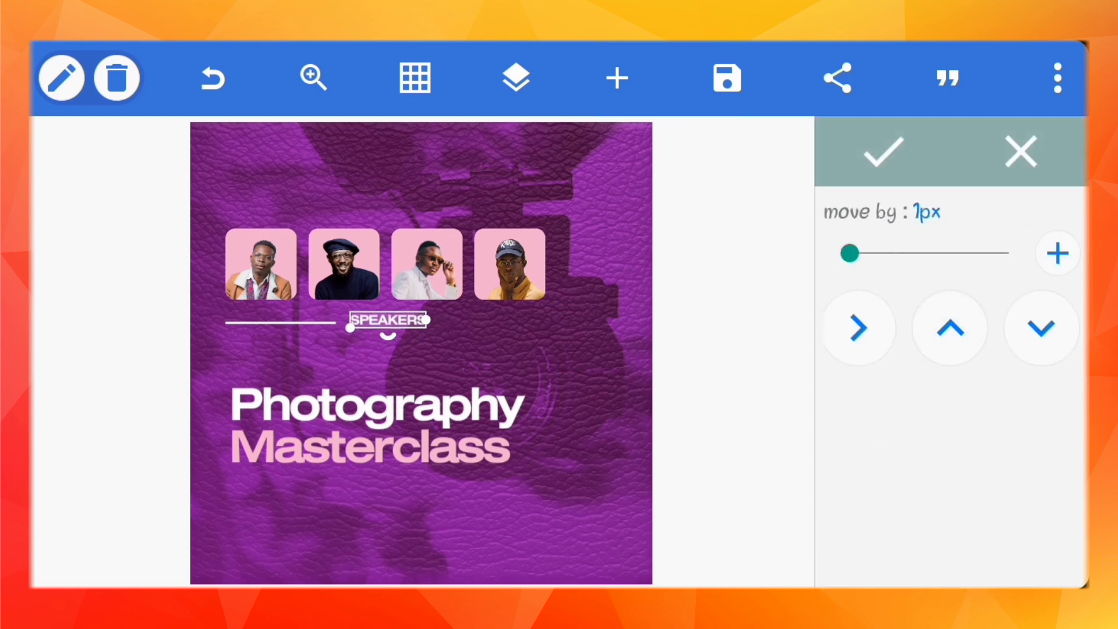
{"action": "left_click", "coordinate": [1041, 328]}
{"action": "left_click_drag", "start_coordinate": [874, 327], "coordinate": [978, 328]}
{"action": "left_click", "coordinate": [869, 328]}
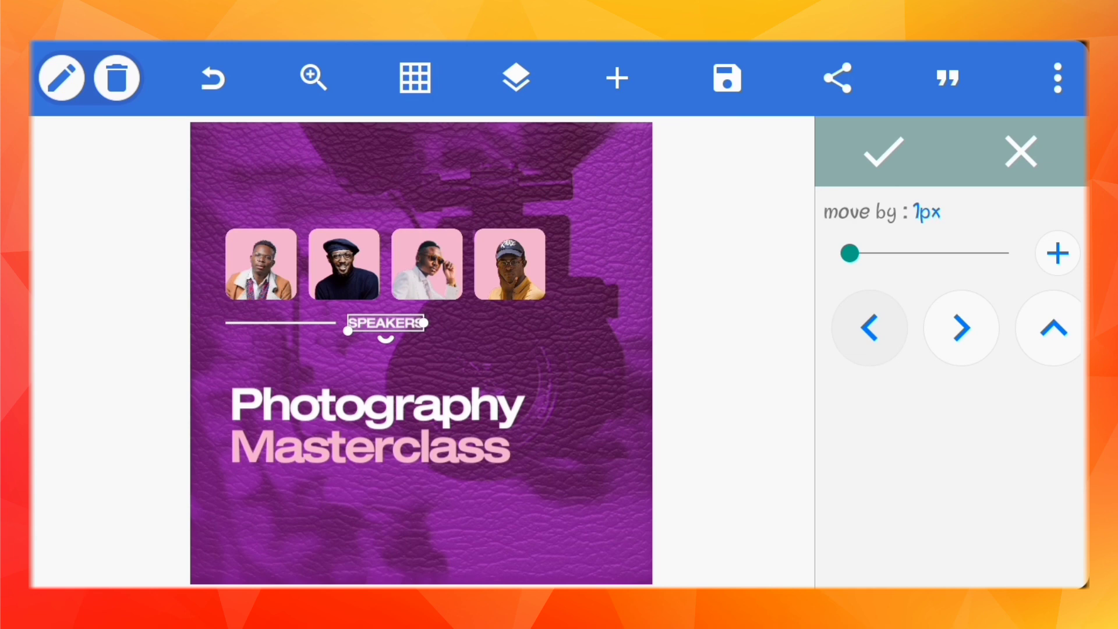
{"action": "left_click", "coordinate": [884, 151]}
{"action": "left_click", "coordinate": [728, 466]}
{"action": "left_click", "coordinate": [967, 560]}
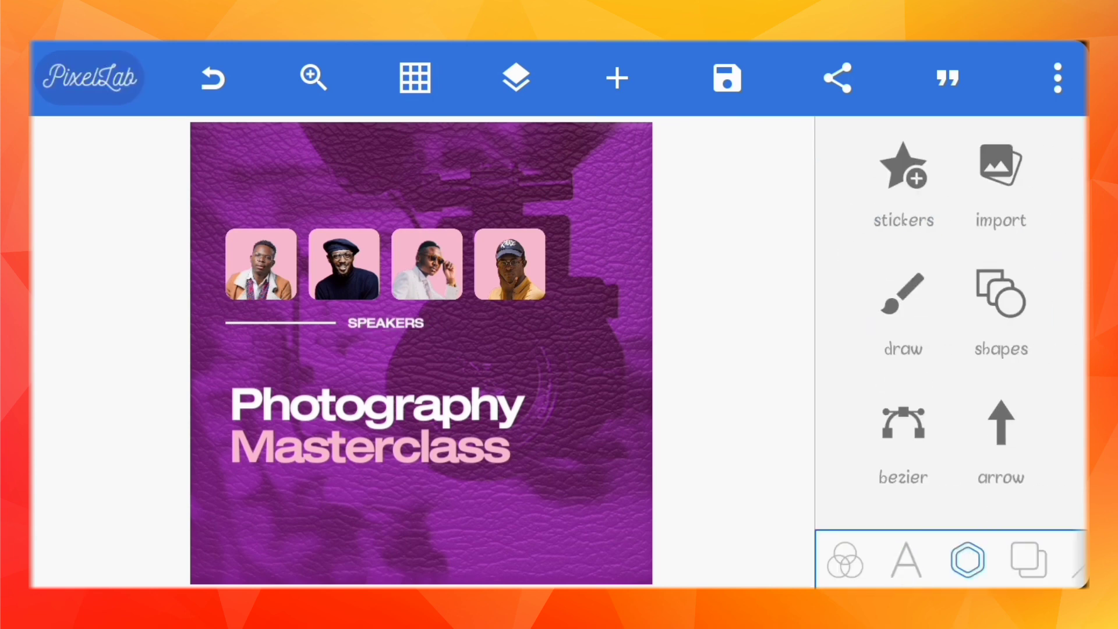
{"action": "left_click", "coordinate": [386, 322]}
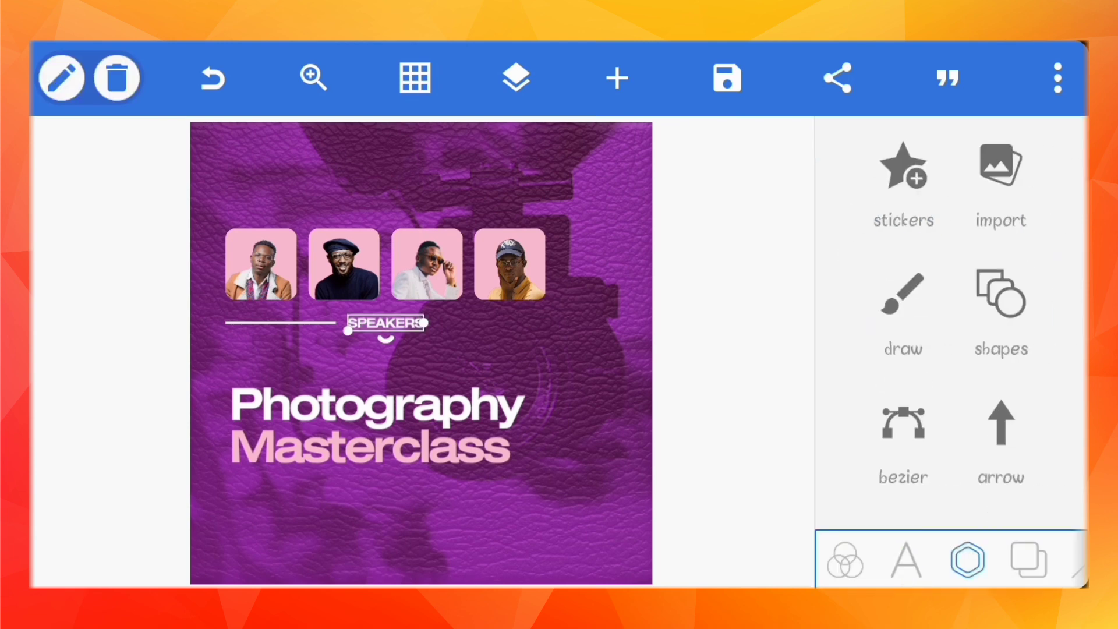
Duplicate SPEAKERS and change its wording to 'next level photography'
{"action": "left_click", "coordinate": [903, 423]}
{"action": "left_click", "coordinate": [902, 294]}
{"action": "double_click", "coordinate": [323, 192]}
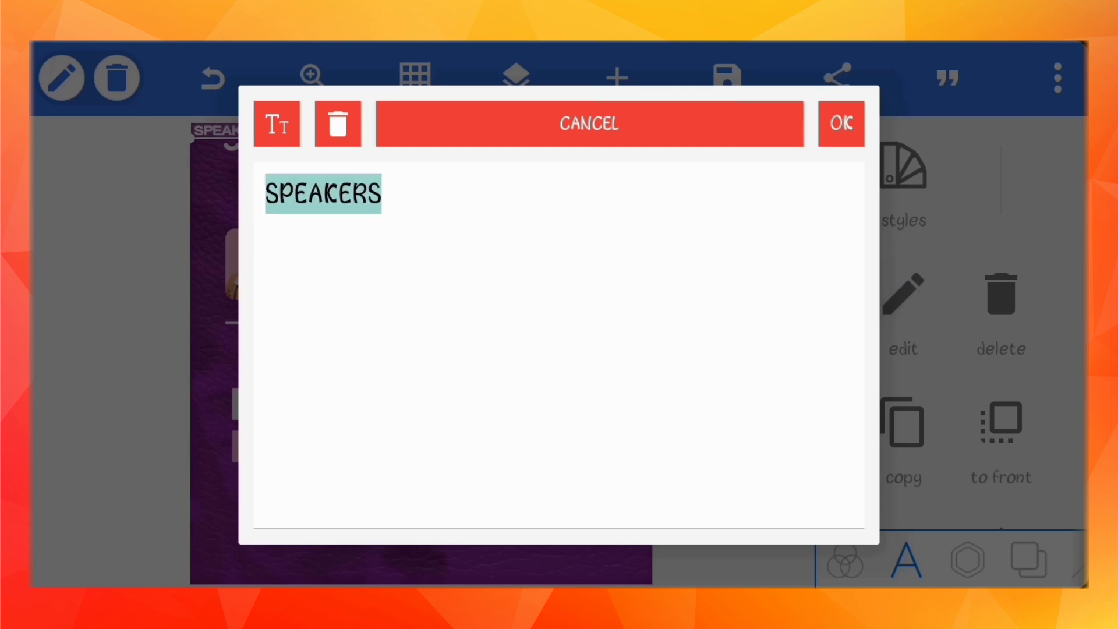
{"action": "type", "text": "Next"}
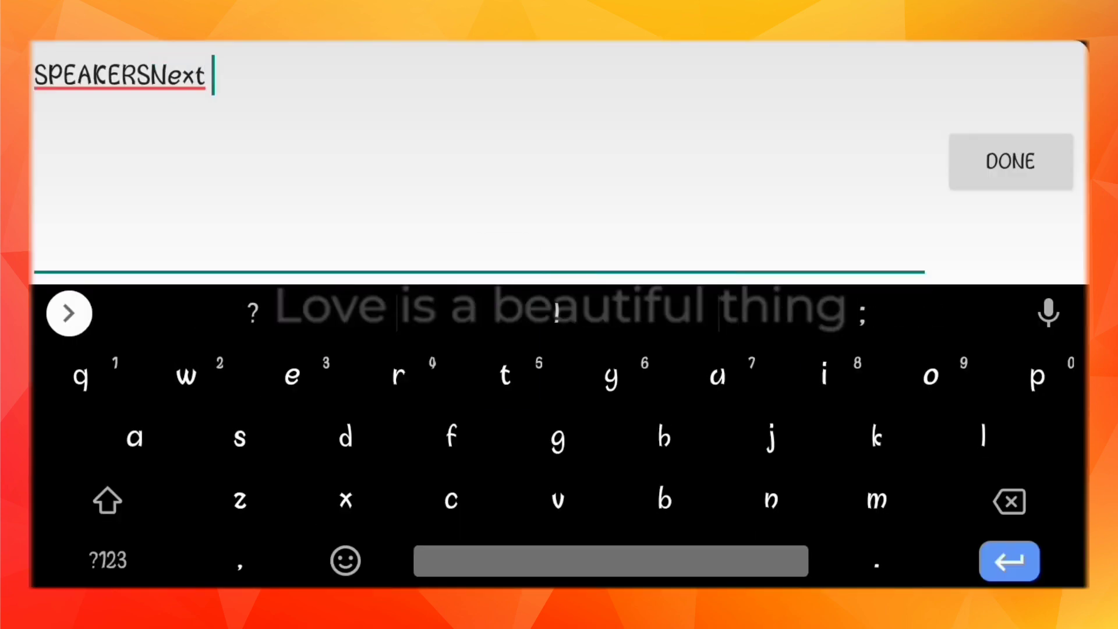
{"action": "double_click", "coordinate": [120, 74]}
{"action": "type", "text": "next le"}
{"action": "type", "text": "vel c"}
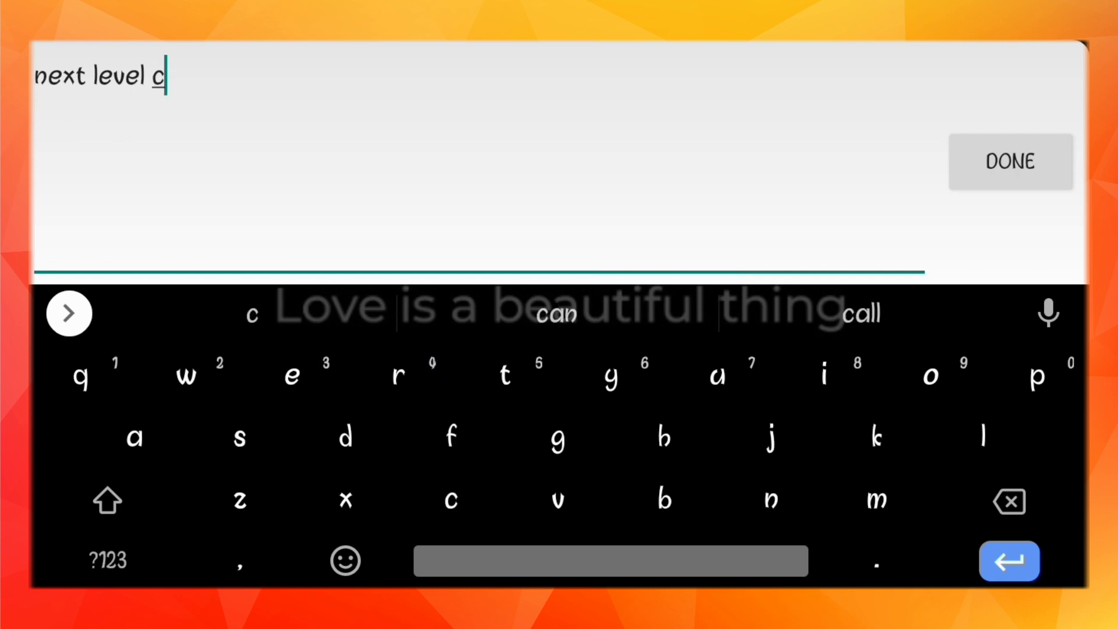
{"action": "key", "text": "BackSpace"}
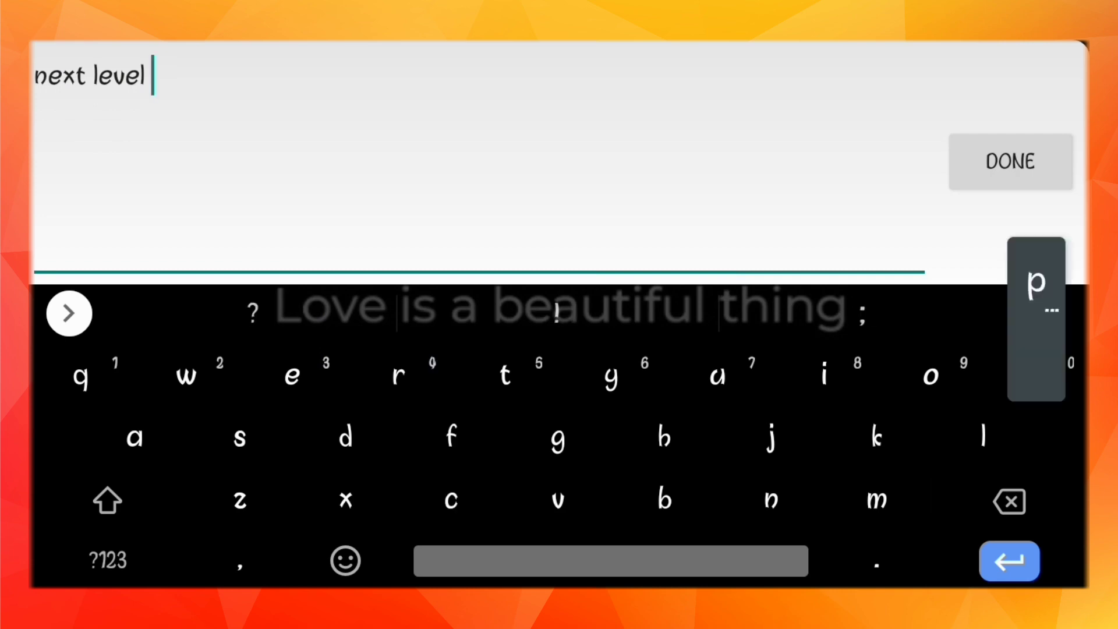
{"action": "type", "text": "photogra"}
{"action": "left_click", "coordinate": [557, 315]}
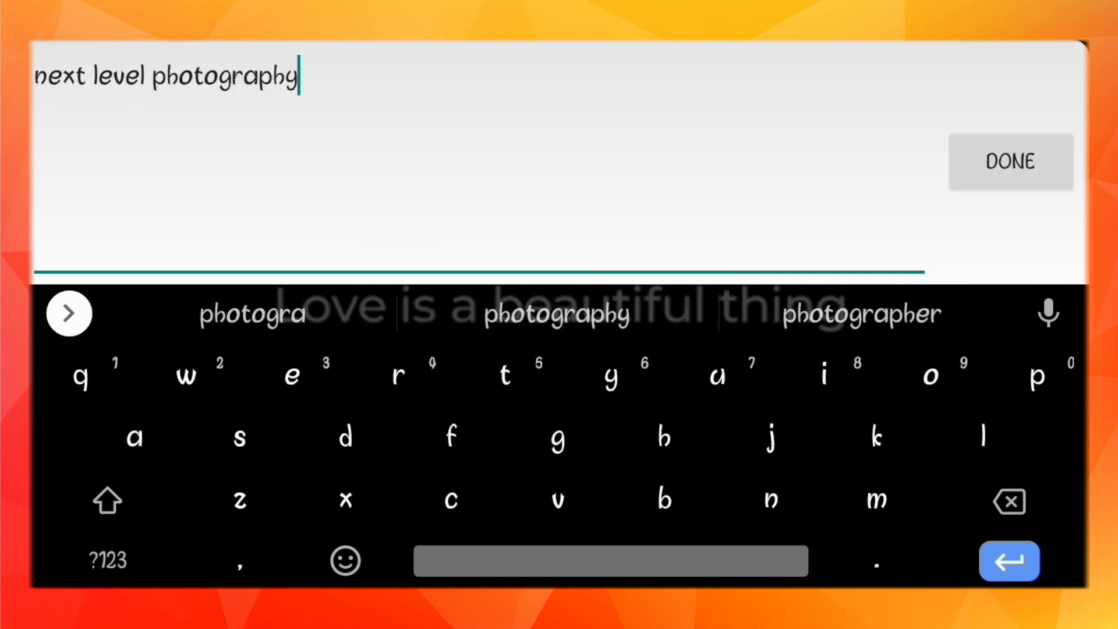
{"action": "left_click", "coordinate": [1010, 162]}
{"action": "left_click", "coordinate": [274, 123]}
{"action": "left_click", "coordinate": [842, 122]}
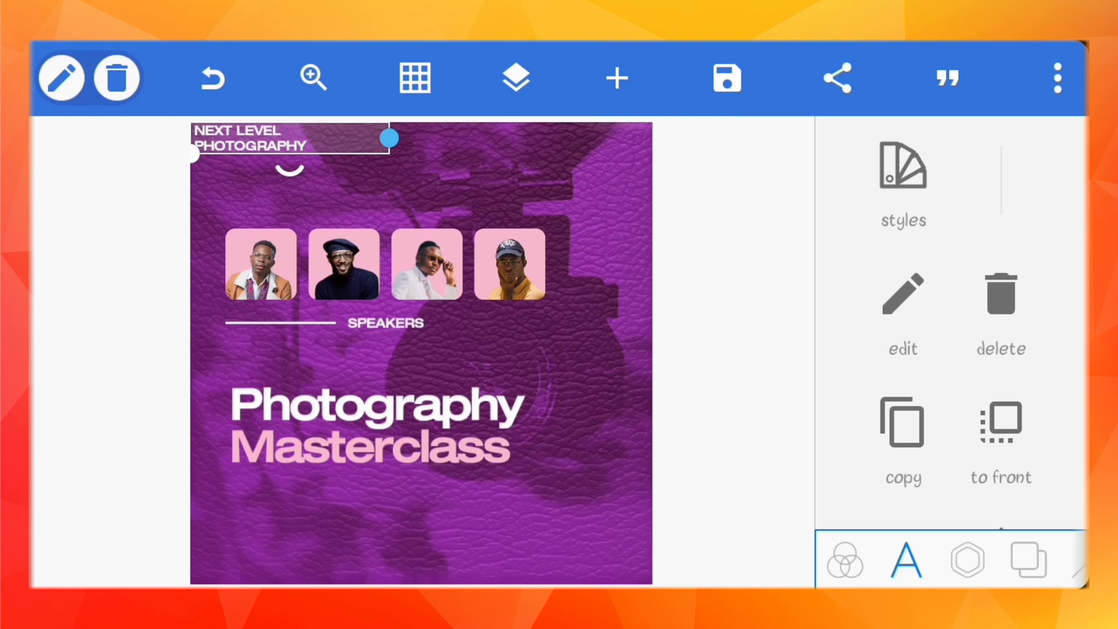
Place NEXT LEVEL PHOTOGRAPHY in the top-left corner and a copy at the top right
{"action": "mouse_move", "coordinate": [265, 138]}
{"action": "left_mouse_down"}
{"action": "mouse_move", "coordinate": [298, 152]}
{"action": "mouse_move", "coordinate": [289, 163]}
{"action": "left_mouse_up"}
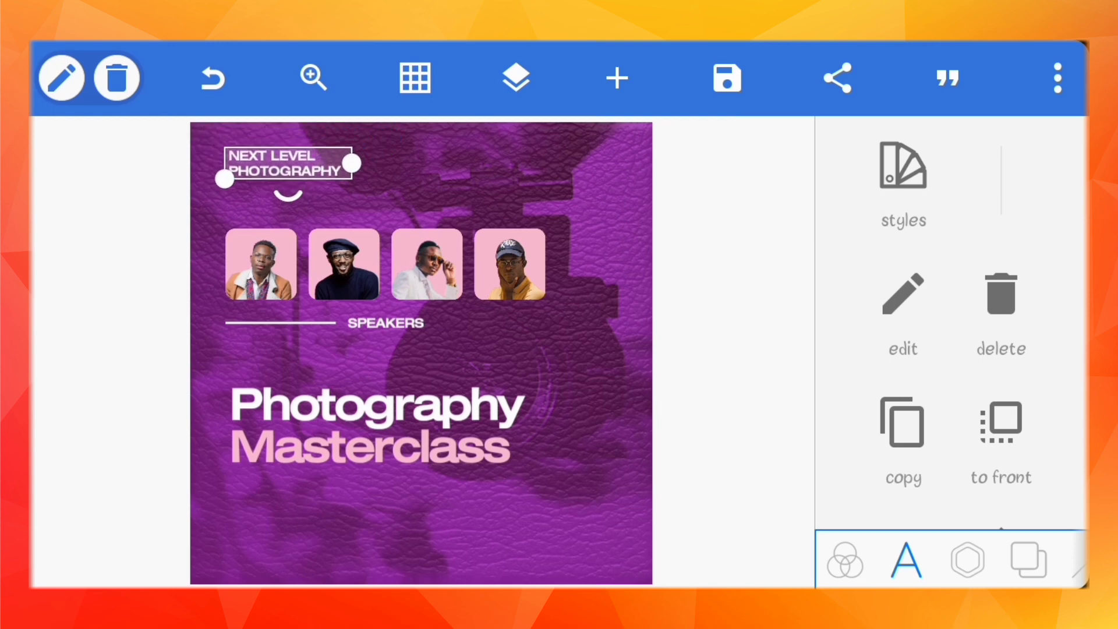
{"action": "key", "text": "Escape"}
{"action": "left_click", "coordinate": [281, 162]}
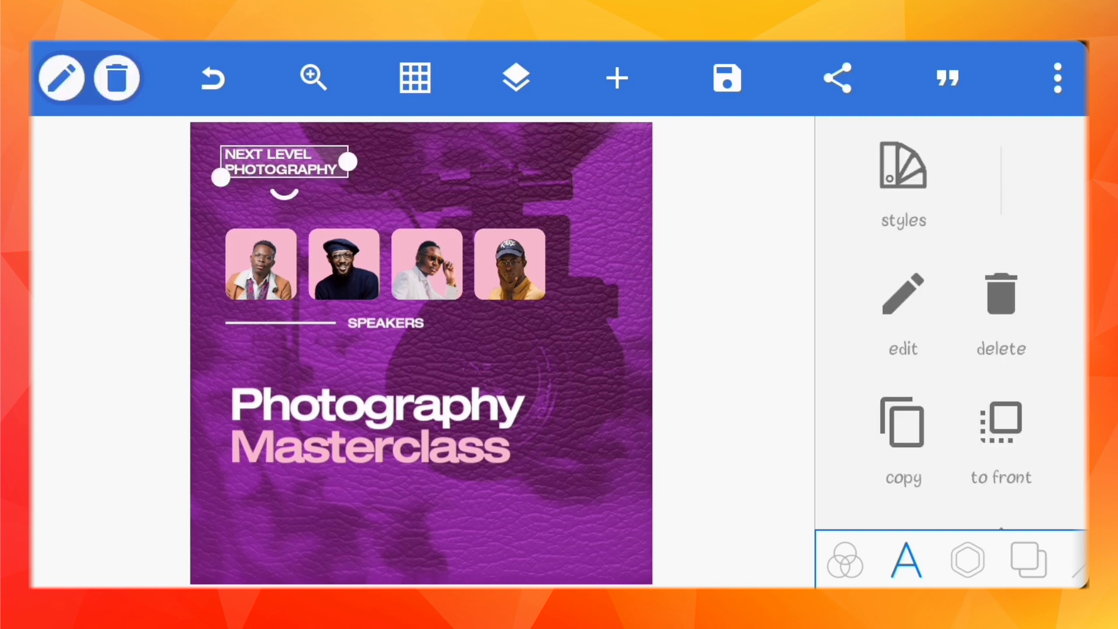
{"action": "key", "text": "Escape"}
{"action": "left_click", "coordinate": [281, 162]}
{"action": "left_click", "coordinate": [903, 425]}
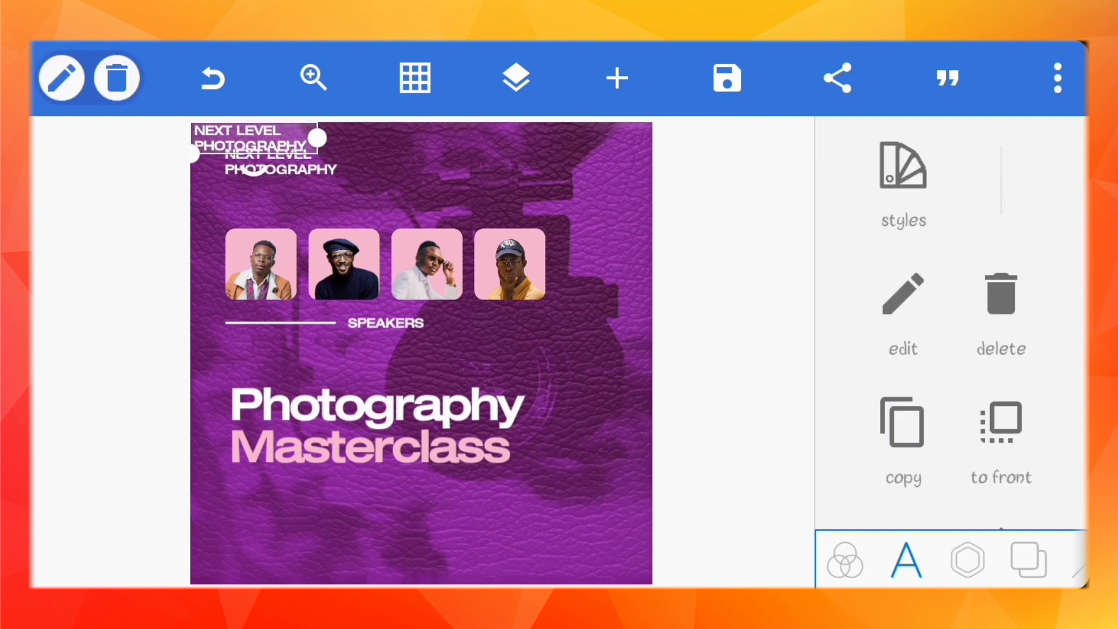
{"action": "left_click_drag", "start_coordinate": [257, 145], "coordinate": [505, 176]}
Reduce the line spacing of the top-left NEXT LEVEL PHOTOGRAPHY label
{"action": "left_click", "coordinate": [280, 162]}
{"action": "scroll", "coordinate": [952, 320], "scroll_direction": "down", "scroll_amount": 2}
{"action": "scroll", "coordinate": [952, 320], "scroll_direction": "down", "scroll_amount": 5}
{"action": "scroll", "coordinate": [952, 320], "scroll_direction": "down", "scroll_amount": 3}
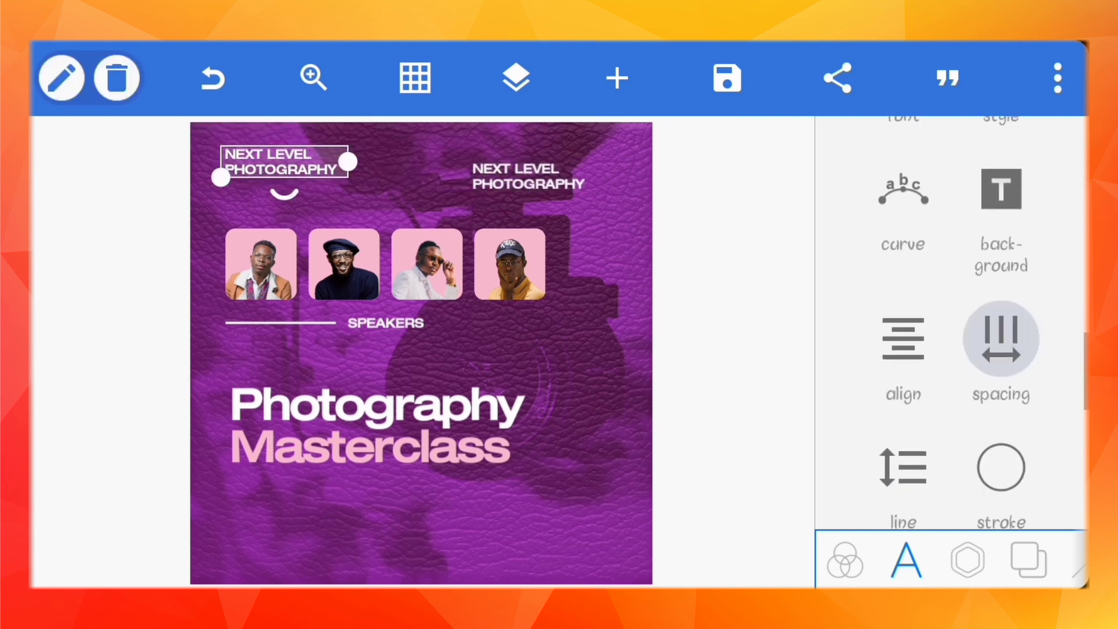
{"action": "left_click", "coordinate": [1000, 337]}
{"action": "left_click", "coordinate": [861, 152]}
{"action": "left_click", "coordinate": [903, 396]}
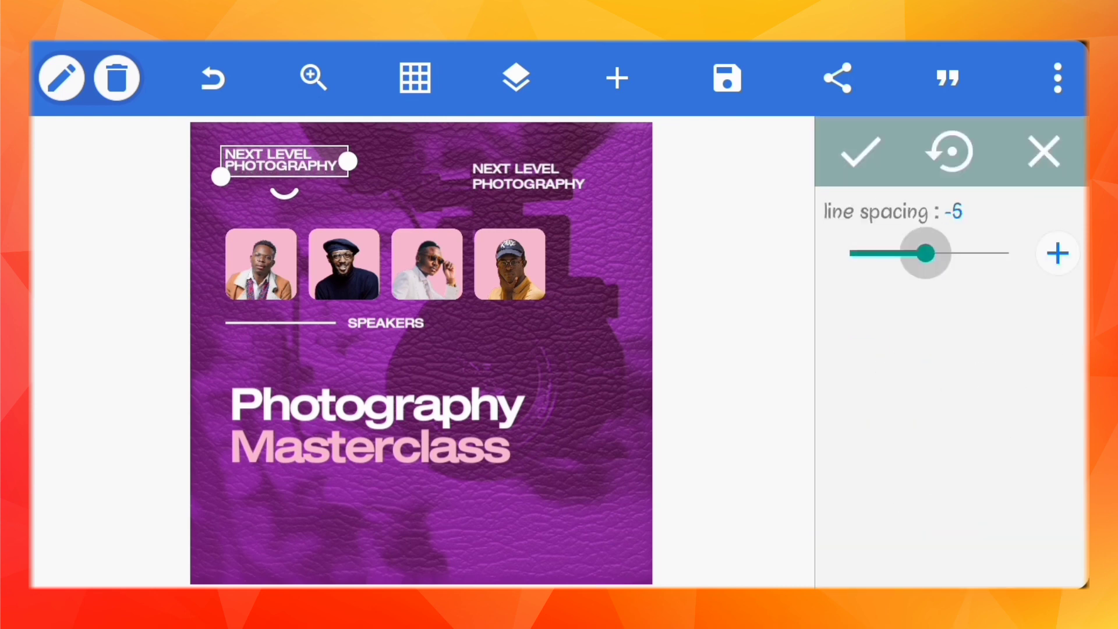
{"action": "left_click", "coordinate": [860, 151]}
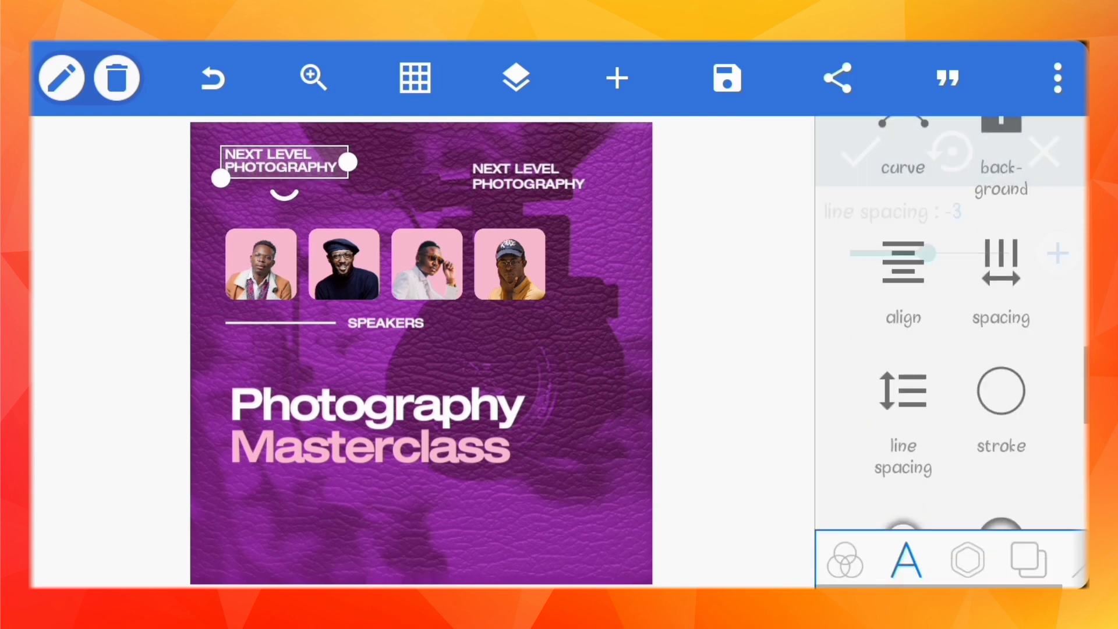
Replace the top-right copy's wording with the time '7:30AM | 9:30AM'
{"action": "key", "text": "Escape"}
{"action": "left_click", "coordinate": [527, 176]}
{"action": "left_click", "coordinate": [903, 294]}
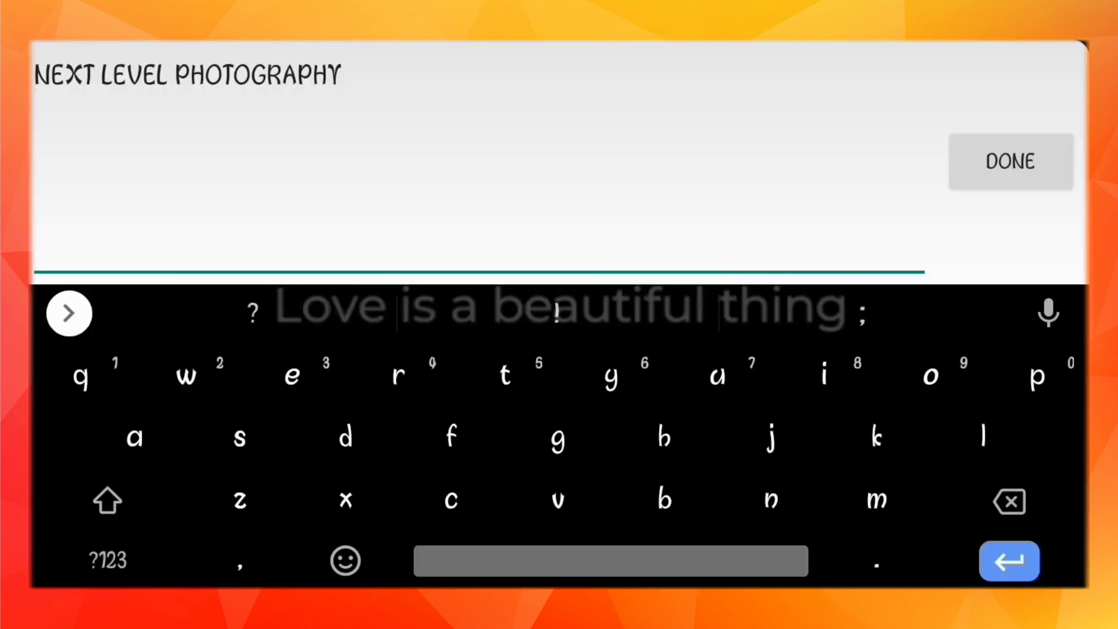
{"action": "left_click_drag", "start_coordinate": [134, 75], "coordinate": [344, 74]}
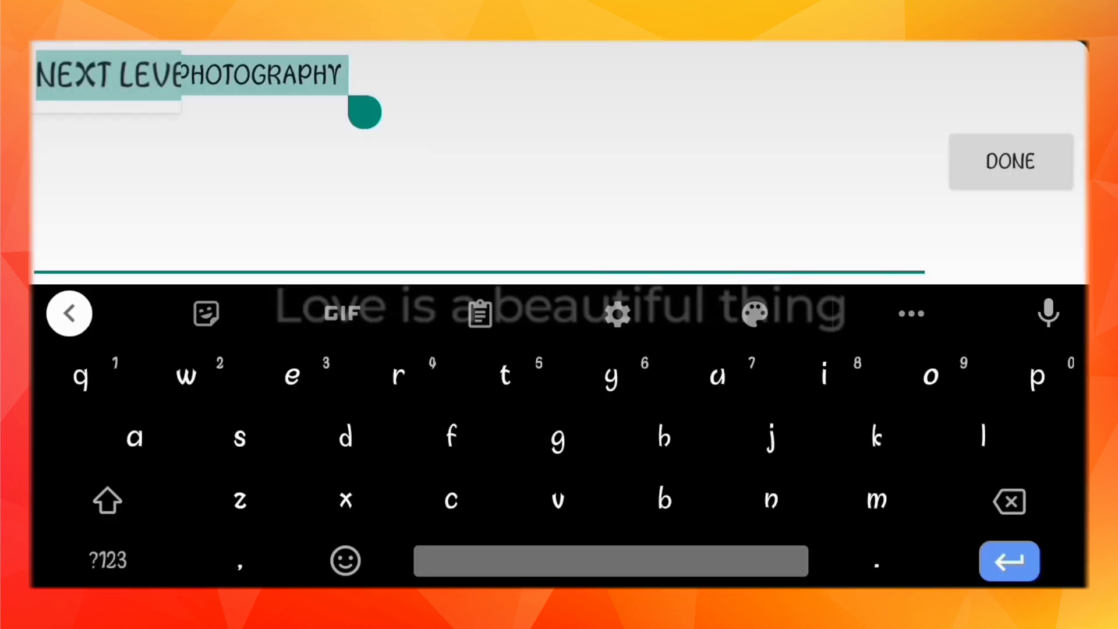
{"action": "left_click", "coordinate": [108, 560]}
{"action": "type", "text": "7"}
{"action": "left_click", "coordinate": [108, 560]}
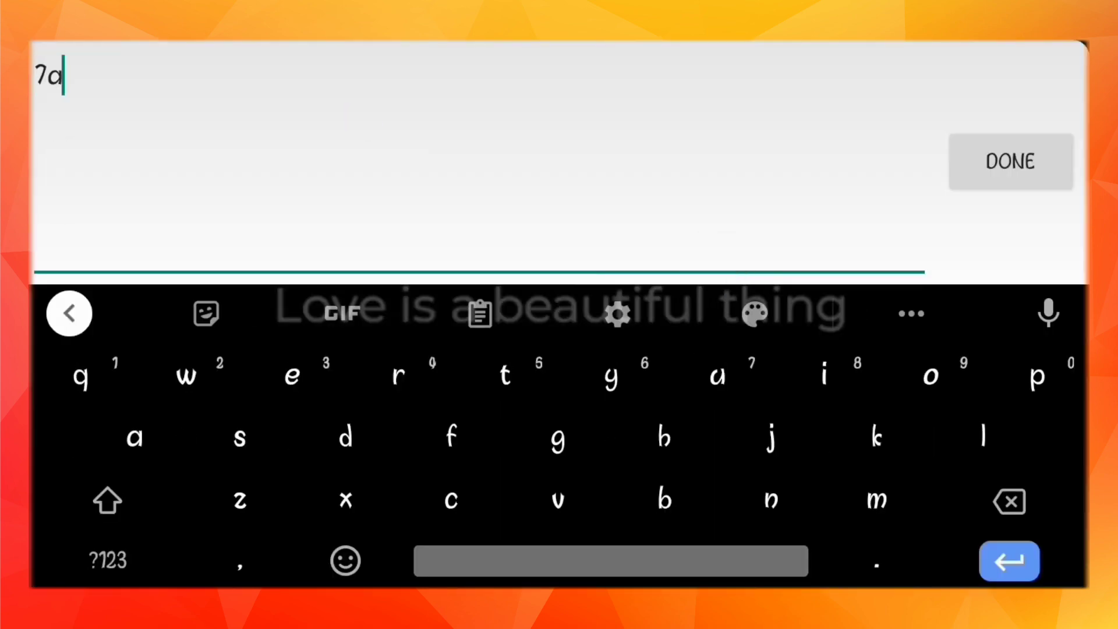
{"action": "type", "text": "A"}
{"action": "key", "text": "BackSpace"}
{"action": "type", "text": ":3"}
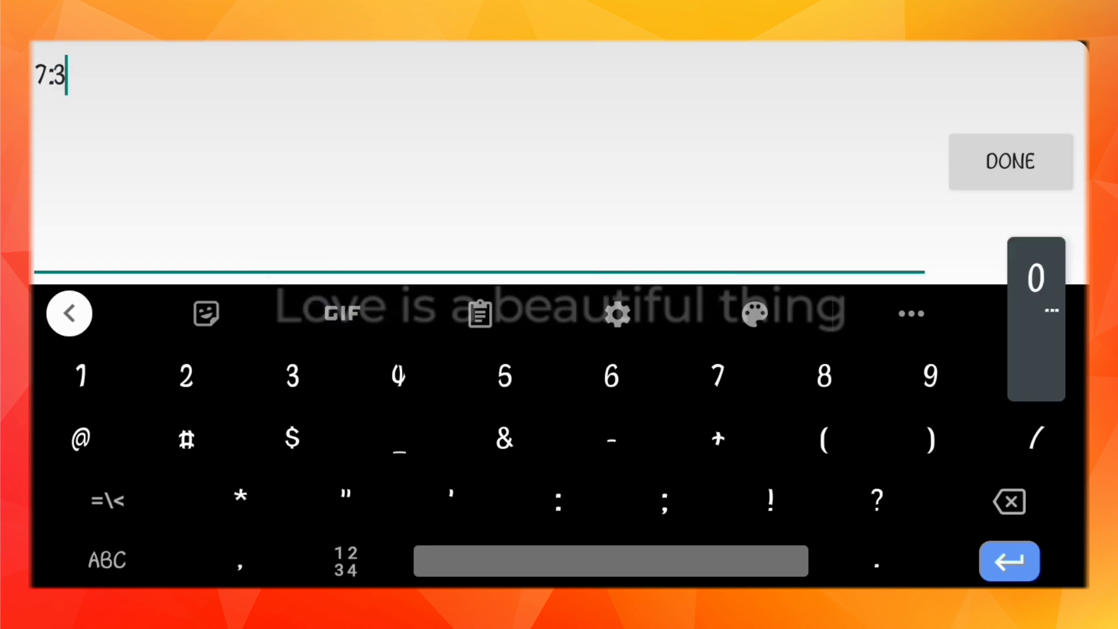
{"action": "type", "text": "0AM"}
{"action": "left_click", "coordinate": [108, 561]}
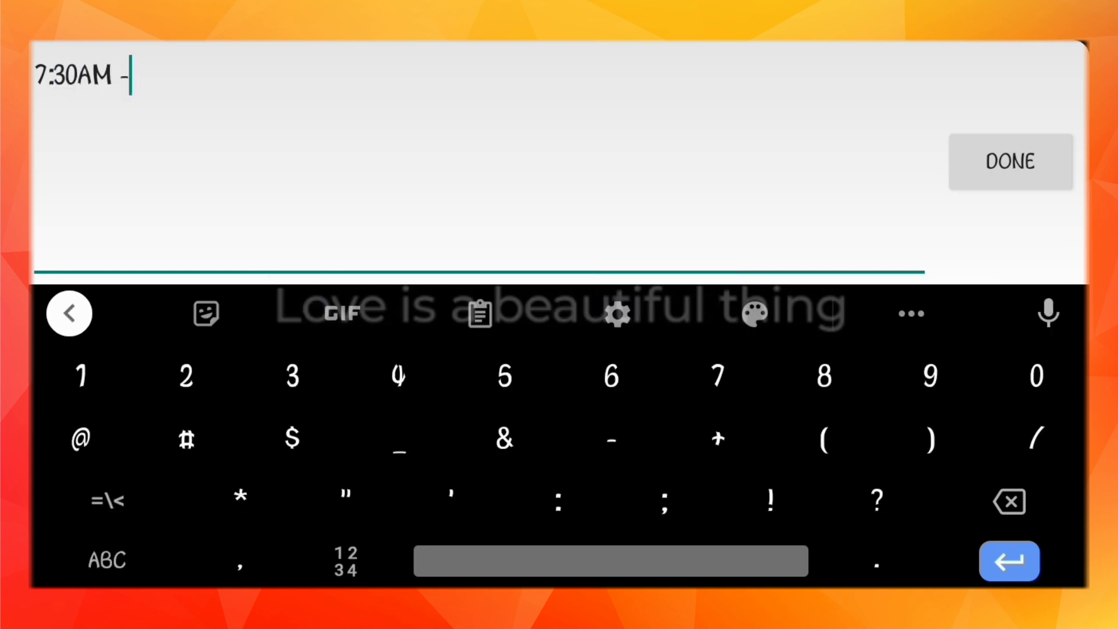
{"action": "key", "text": "BackSpace"}
{"action": "left_click", "coordinate": [107, 501]}
{"action": "type", "text": "|"}
{"action": "left_click", "coordinate": [108, 560]}
{"action": "type", "text": "9"}
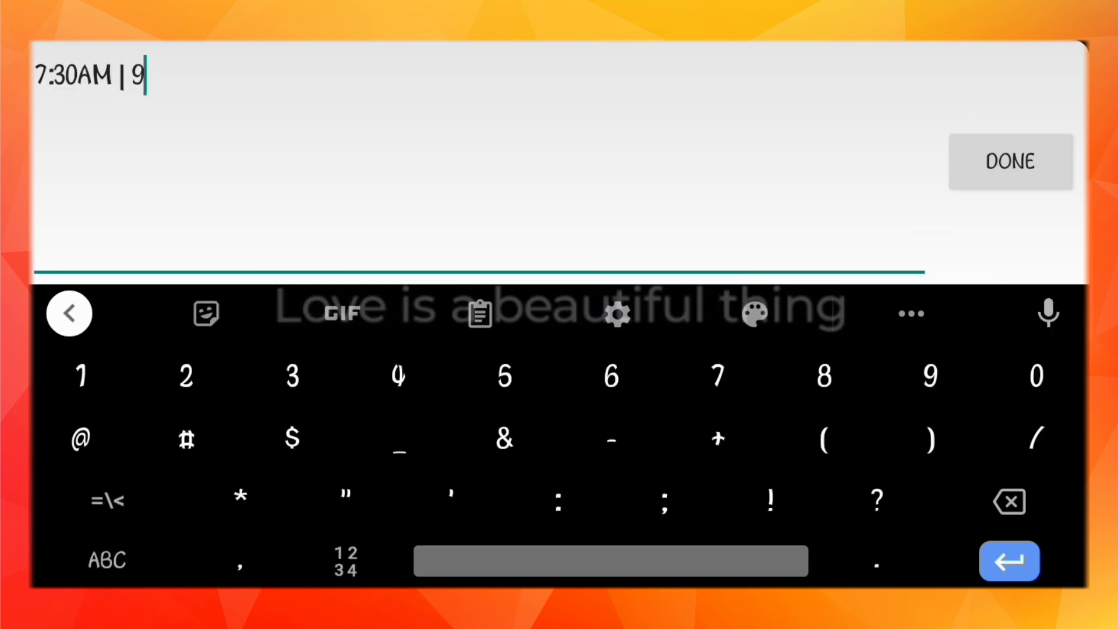
{"action": "type", "text": ":30"}
{"action": "left_click", "coordinate": [108, 560]}
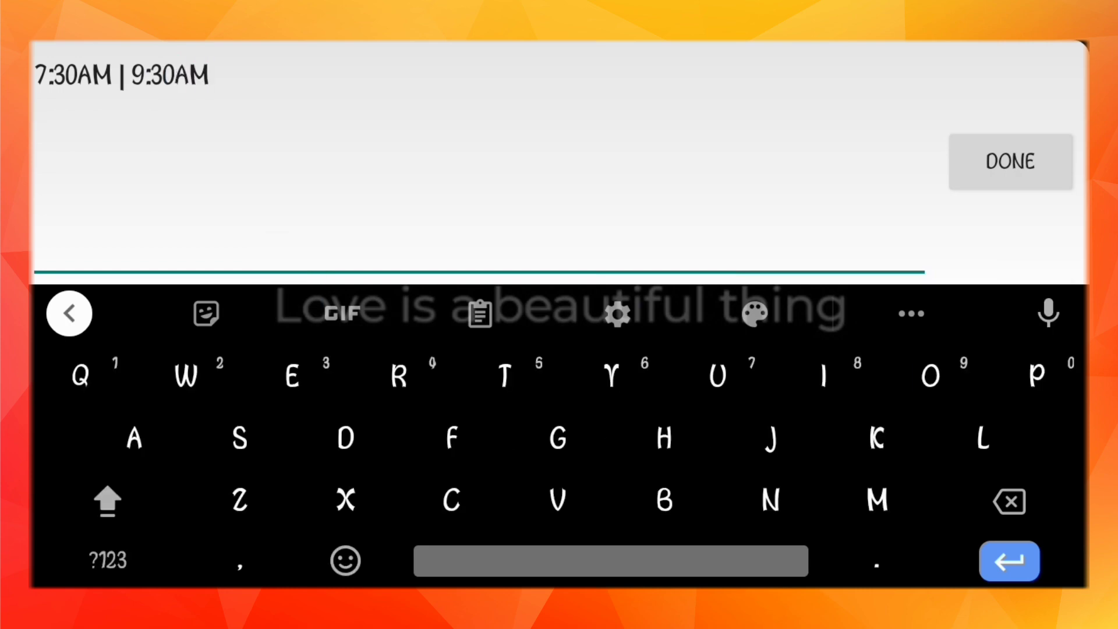
Add a second line with the date 'Sun. 30th Oct. 2022'
{"action": "key", "text": "Return"}
{"action": "left_click", "coordinate": [108, 501]}
{"action": "type", "text": "Sun."}
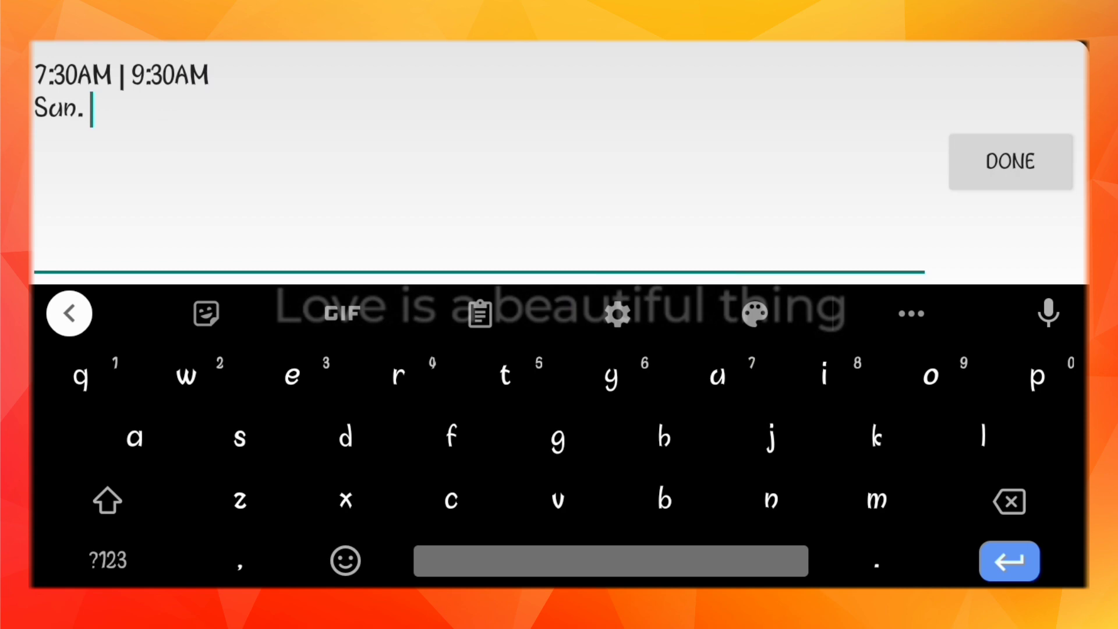
{"action": "left_click", "coordinate": [108, 560]}
{"action": "type", "text": "3"}
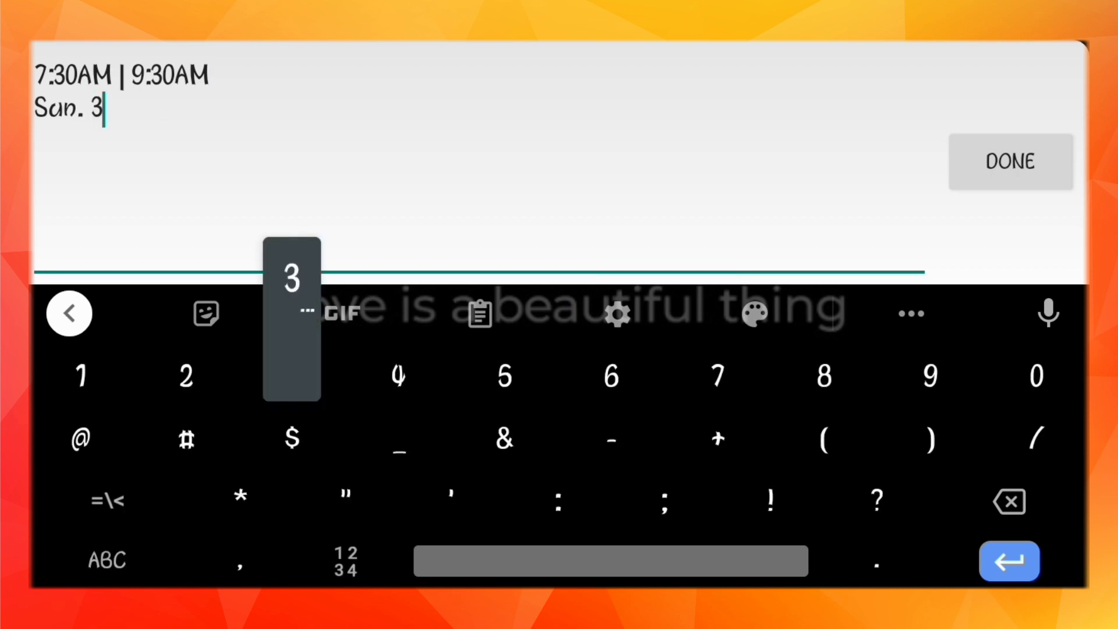
{"action": "type", "text": "0"}
{"action": "left_click", "coordinate": [108, 560]}
{"action": "type", "text": "th"}
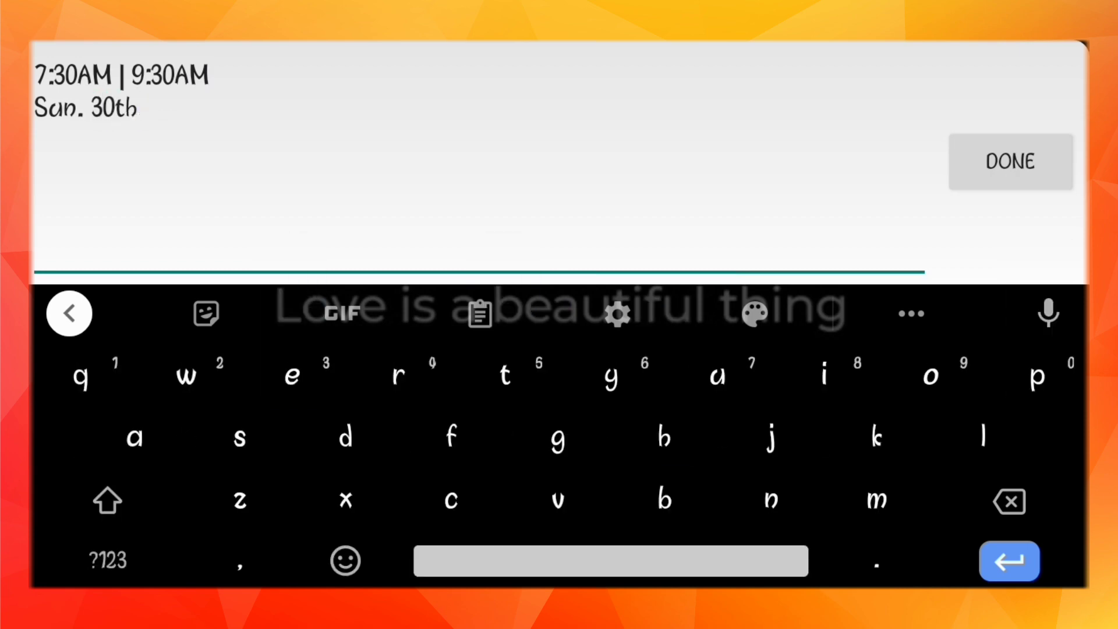
{"action": "type", "text": " Off."}
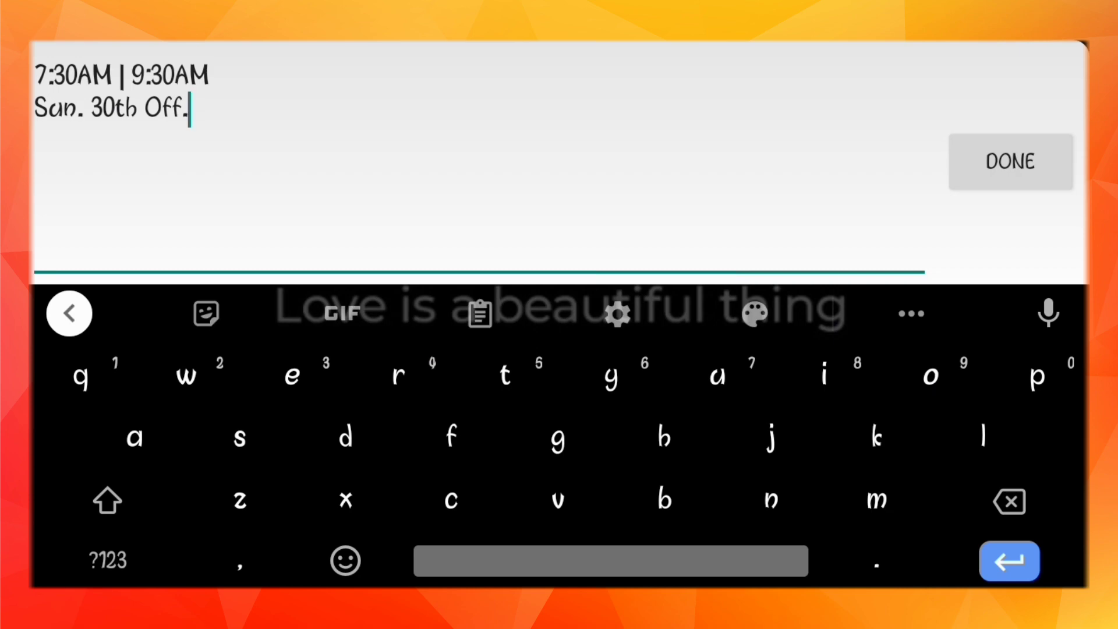
{"action": "left_click", "coordinate": [108, 560]}
{"action": "type", "text": "20"}
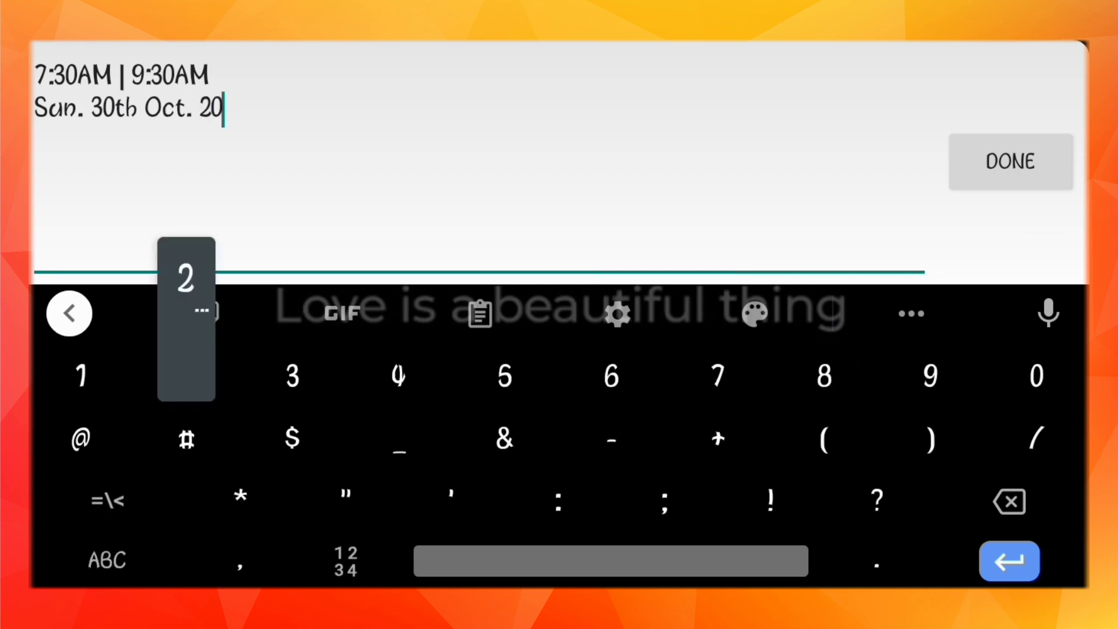
{"action": "type", "text": "22"}
{"action": "left_click", "coordinate": [1010, 161]}
Widen the time and date box, shift it right, and tint the date line light pink
{"action": "left_click", "coordinate": [840, 120]}
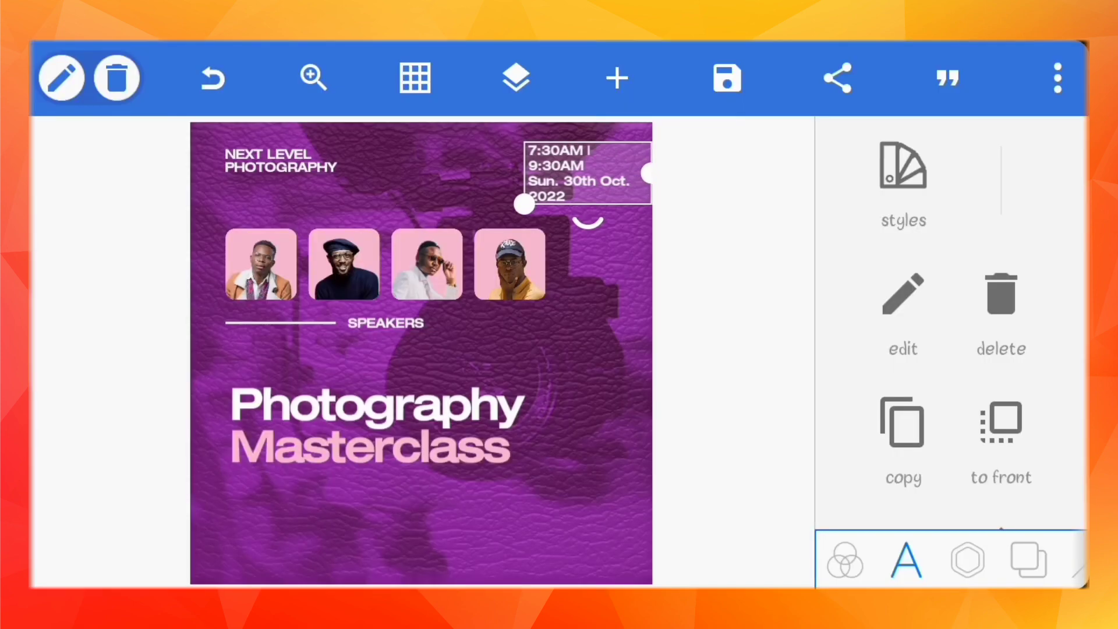
{"action": "left_click_drag", "start_coordinate": [647, 173], "coordinate": [637, 154]}
{"action": "left_click_drag", "start_coordinate": [562, 154], "coordinate": [576, 159]}
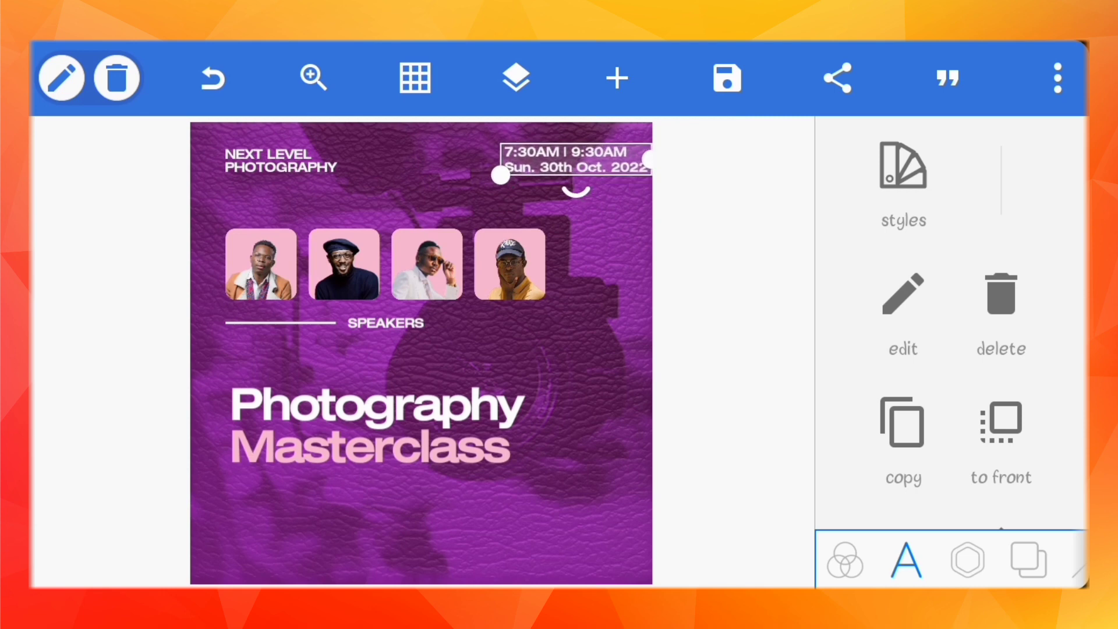
{"action": "scroll", "coordinate": [949, 349], "scroll_direction": "down", "scroll_amount": 5}
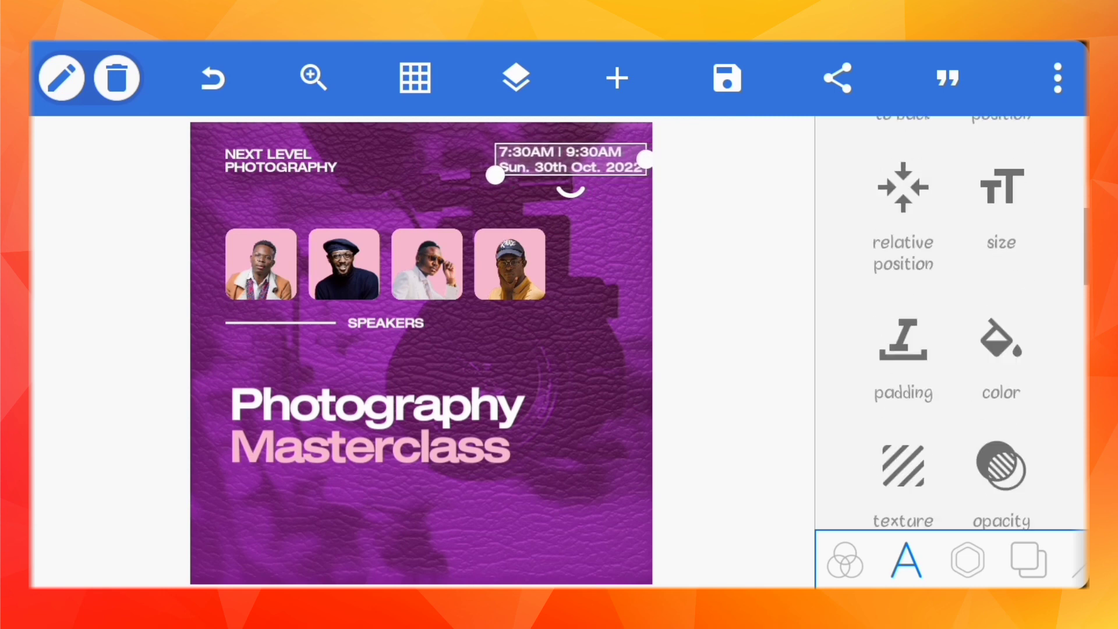
{"action": "scroll", "coordinate": [949, 349], "scroll_direction": "down", "scroll_amount": 3}
{"action": "left_click", "coordinate": [997, 140]}
{"action": "left_click_drag", "start_coordinate": [864, 537], "coordinate": [849, 565]}
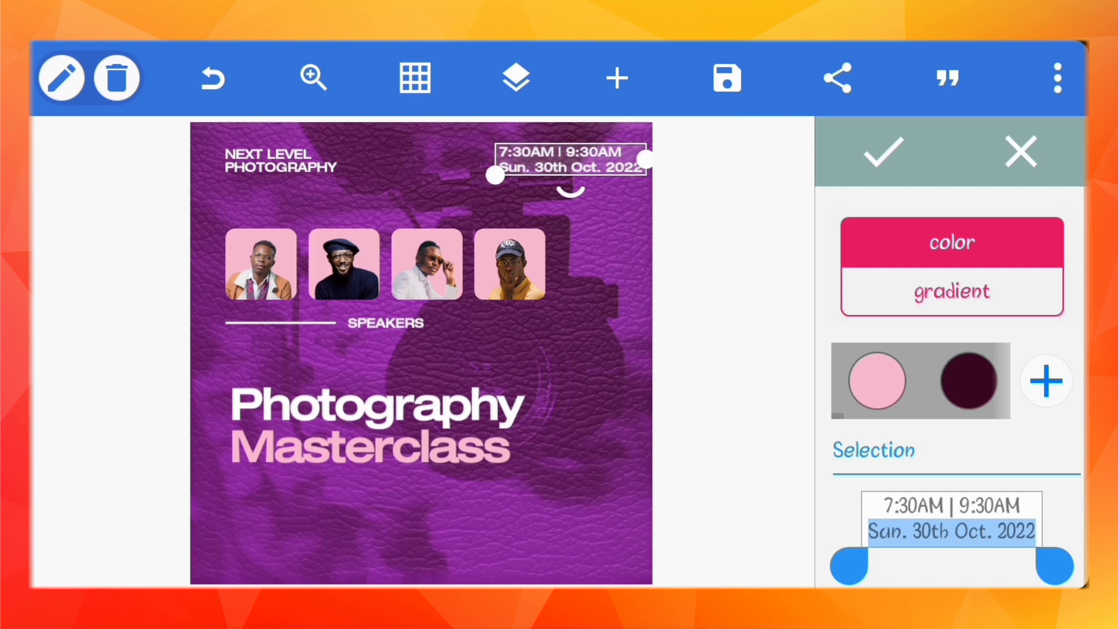
{"action": "left_click", "coordinate": [883, 152]}
{"action": "left_click", "coordinate": [728, 349]}
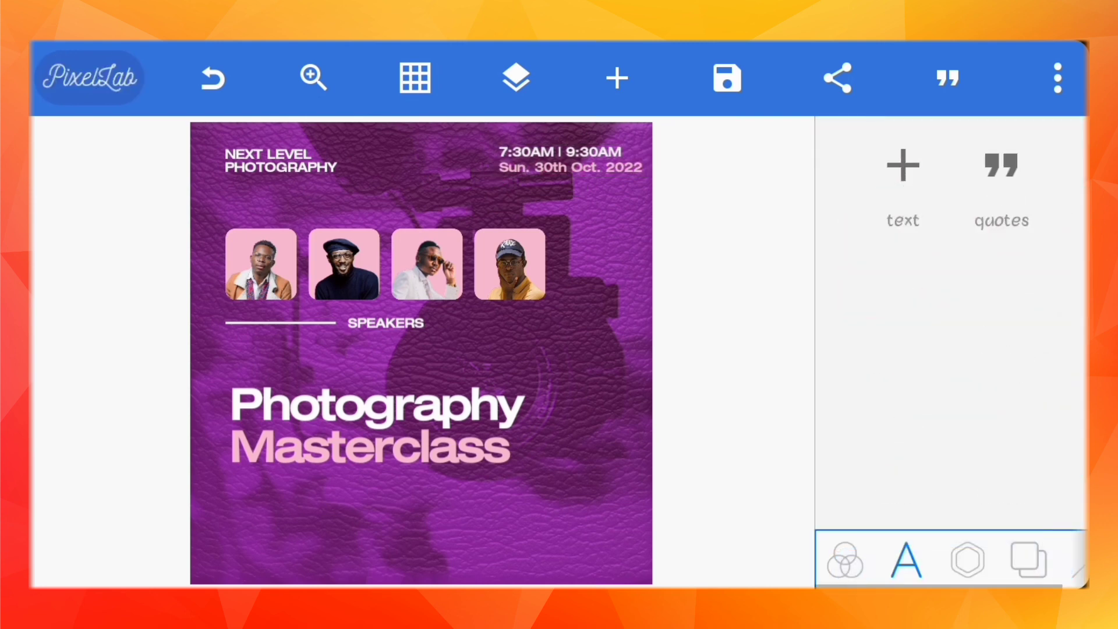
Right-align the time and date block, nudge it left, and move the Photography Masterclass title up
{"action": "left_click", "coordinate": [571, 158]}
{"action": "scroll", "coordinate": [949, 349], "scroll_direction": "down", "scroll_amount": 5}
{"action": "scroll", "coordinate": [949, 349], "scroll_direction": "down", "scroll_amount": 5}
{"action": "scroll", "coordinate": [949, 350], "scroll_direction": "down", "scroll_amount": 3}
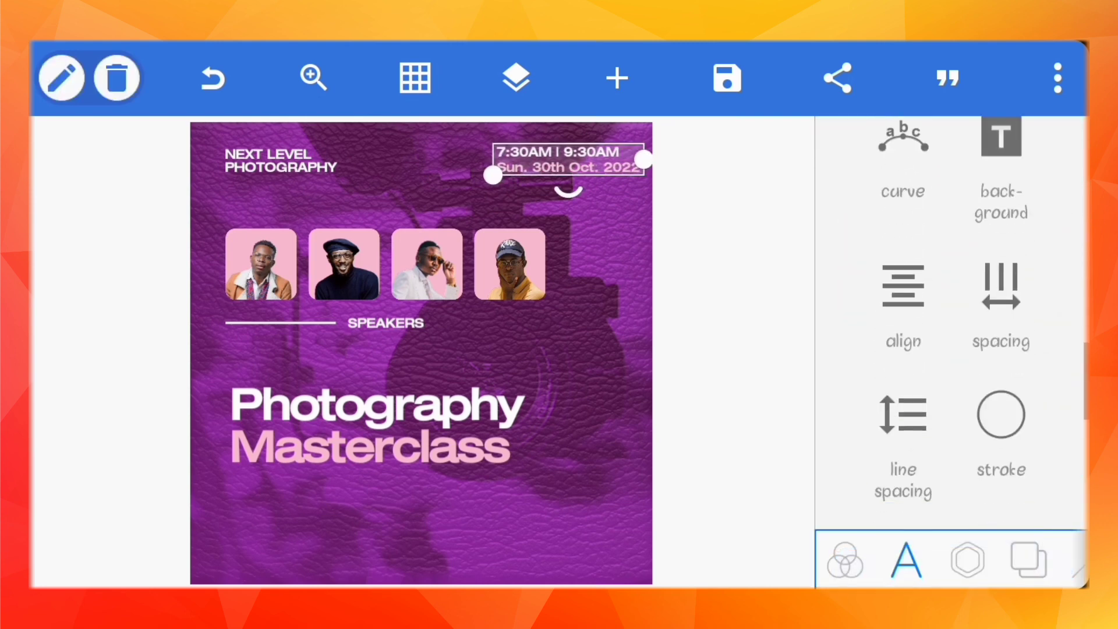
{"action": "left_click", "coordinate": [903, 294]}
{"action": "left_click_drag", "start_coordinate": [1048, 233], "coordinate": [984, 233]}
{"action": "left_click", "coordinate": [1025, 233]}
{"action": "left_click", "coordinate": [883, 151]}
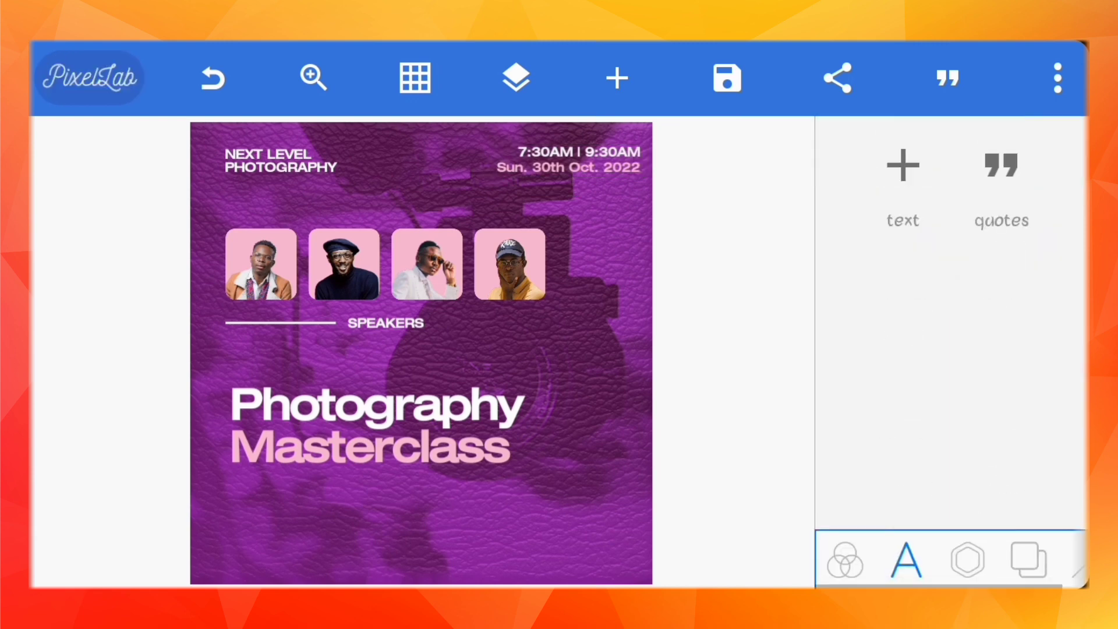
{"action": "left_click_drag", "start_coordinate": [564, 159], "coordinate": [552, 159]}
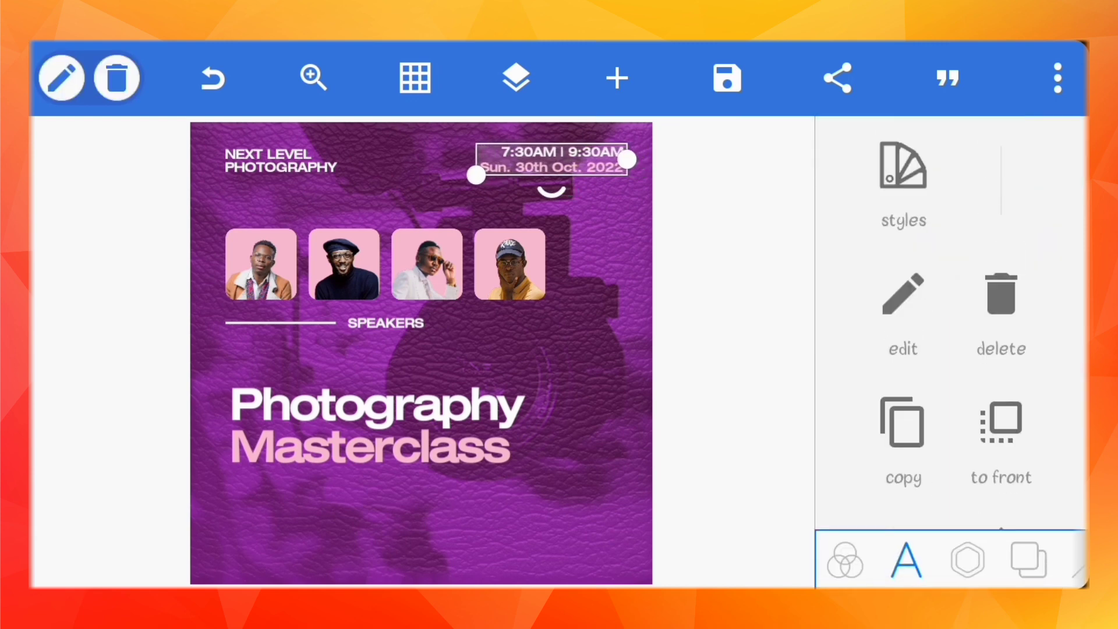
{"action": "left_click", "coordinate": [728, 349]}
{"action": "left_click_drag", "start_coordinate": [373, 419], "coordinate": [363, 399]}
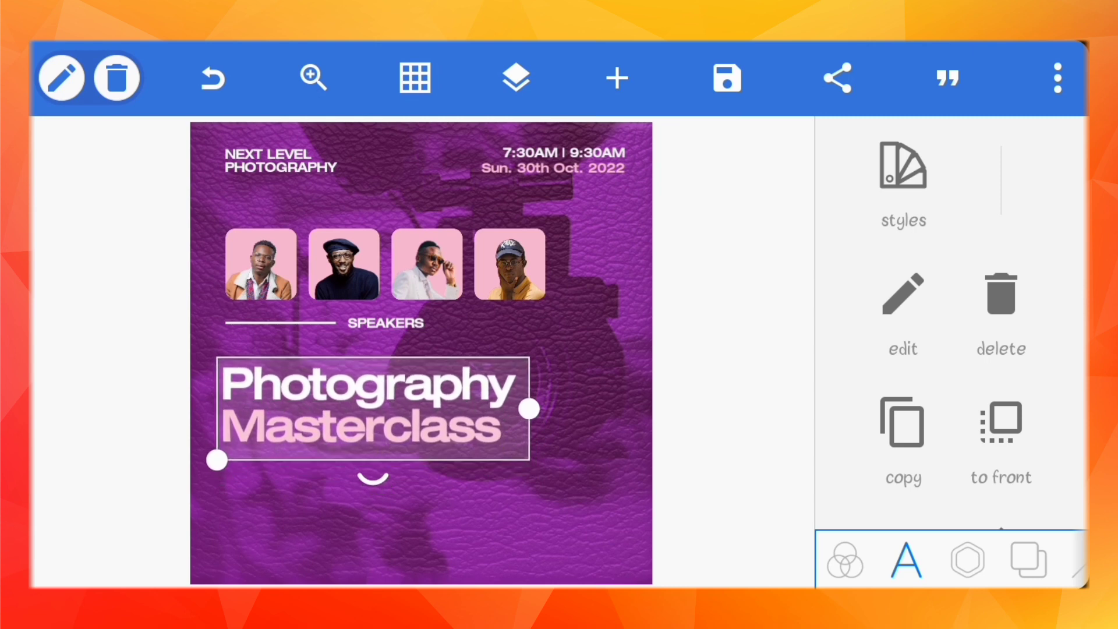
Add a 'Register by Visiting' text line and move it toward the poster's bottom
{"action": "left_click", "coordinate": [728, 349]}
{"action": "left_click", "coordinate": [903, 166]}
{"action": "left_click", "coordinate": [901, 294]}
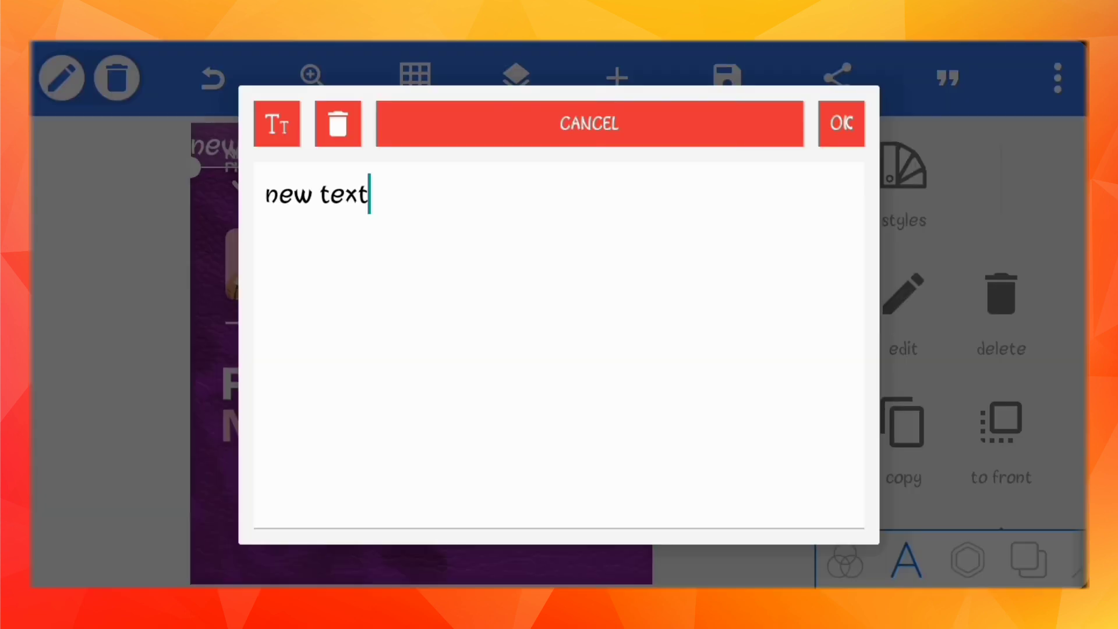
{"action": "type", "text": "fgist"}
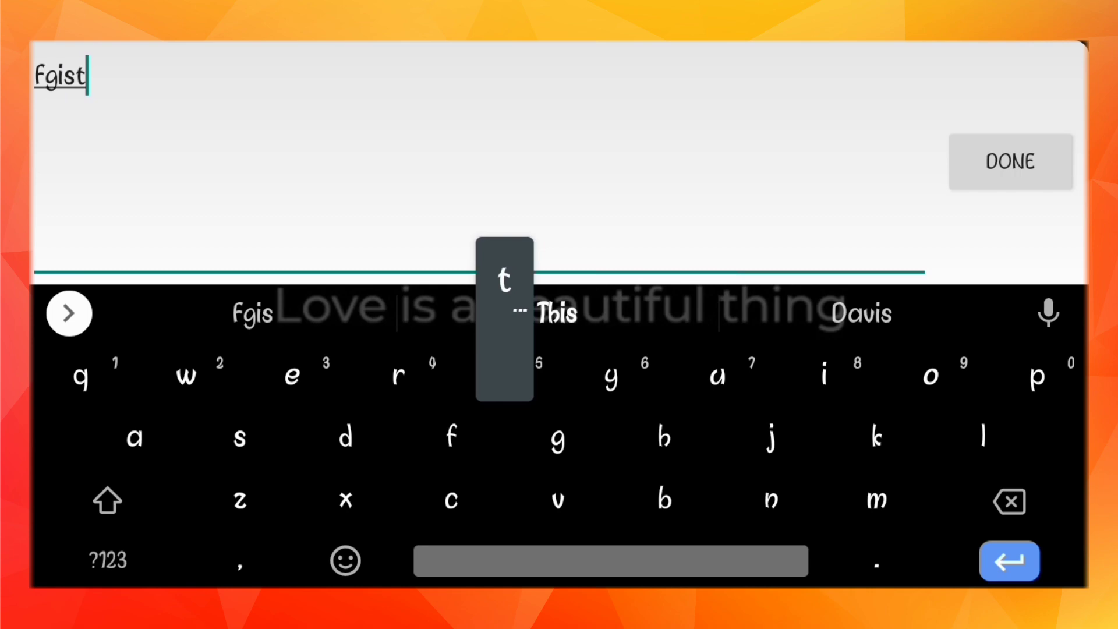
{"action": "type", "text": "er by Vi"}
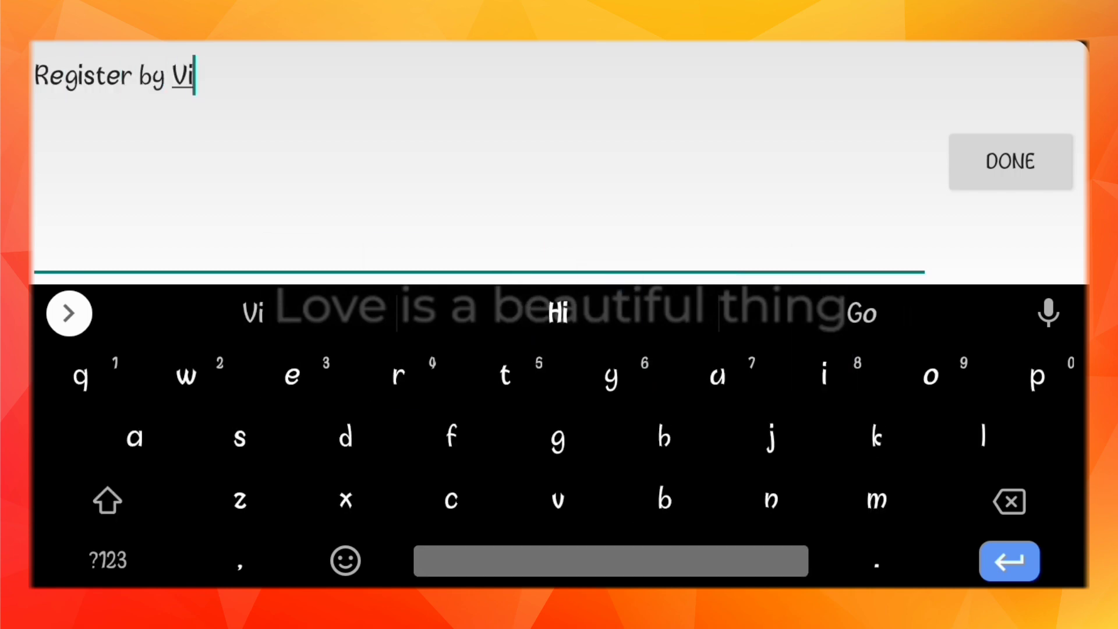
{"action": "type", "text": "siting"}
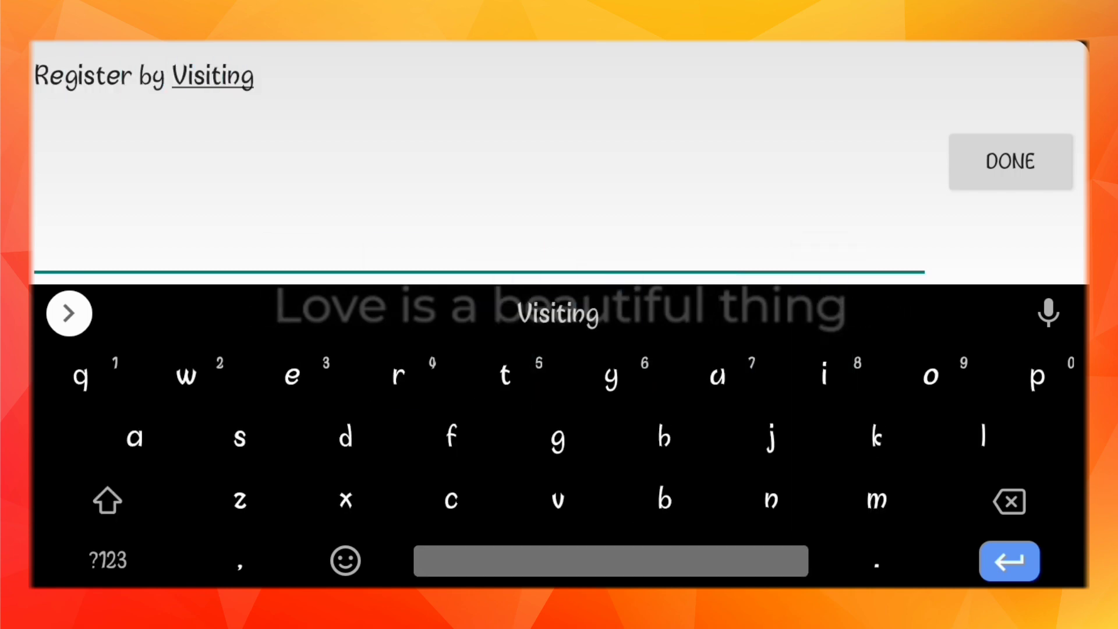
{"action": "left_click", "coordinate": [1010, 161]}
{"action": "left_click", "coordinate": [841, 123]}
{"action": "left_click_drag", "start_coordinate": [307, 145], "coordinate": [374, 499]}
Change the text to 'Register by visiting' with a lowercase 'visiting'
{"action": "left_click", "coordinate": [902, 303]}
{"action": "double_click", "coordinate": [214, 76]}
{"action": "left_click", "coordinate": [107, 500]}
{"action": "left_click", "coordinate": [255, 75]}
{"action": "left_click", "coordinate": [1011, 161]}
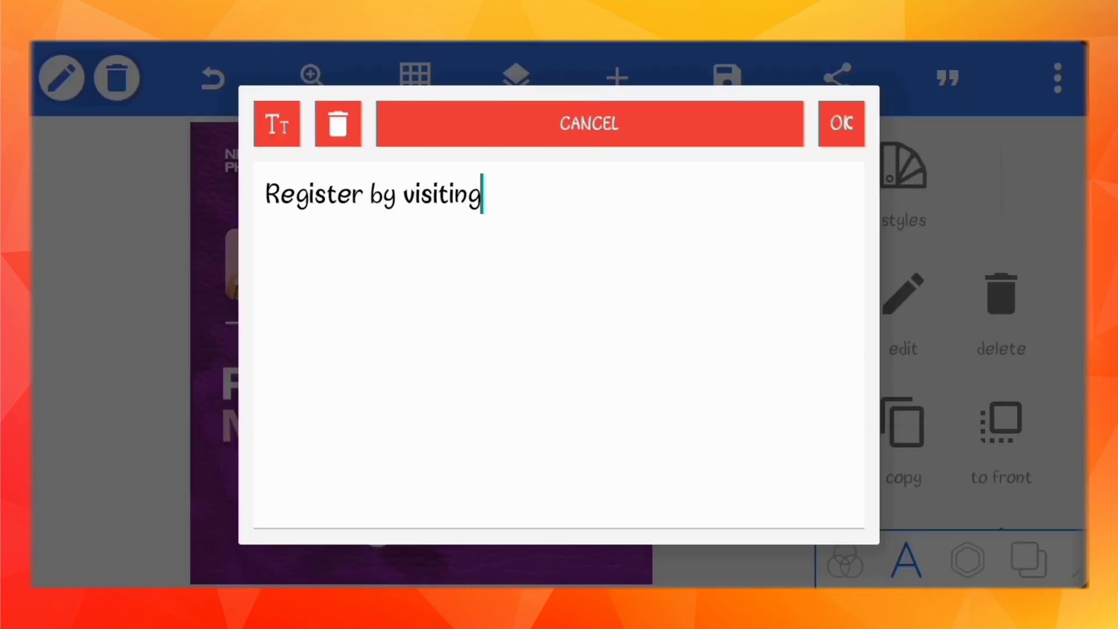
{"action": "left_click", "coordinate": [841, 123]}
Set the line's font to Helvetica Neue Medium Extended and move it left under the title
{"action": "scroll", "coordinate": [955, 349], "scroll_direction": "down", "scroll_amount": 5}
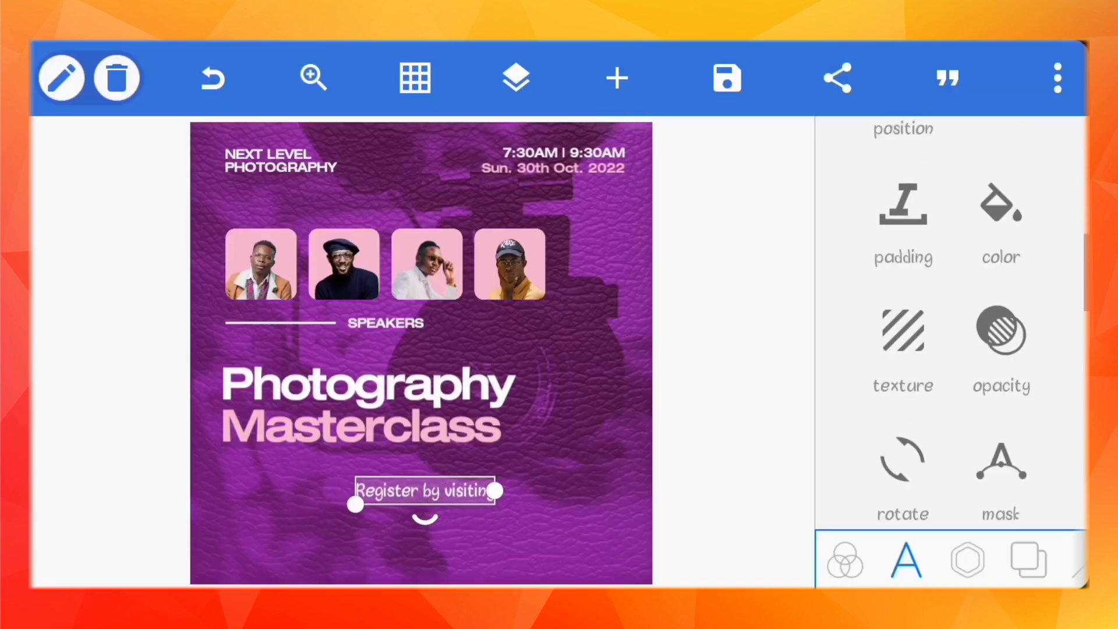
{"action": "left_click", "coordinate": [900, 337]}
{"action": "left_click", "coordinate": [935, 102]}
{"action": "scroll", "coordinate": [675, 350], "scroll_direction": "up", "scroll_amount": 3}
{"action": "left_click", "coordinate": [674, 260]}
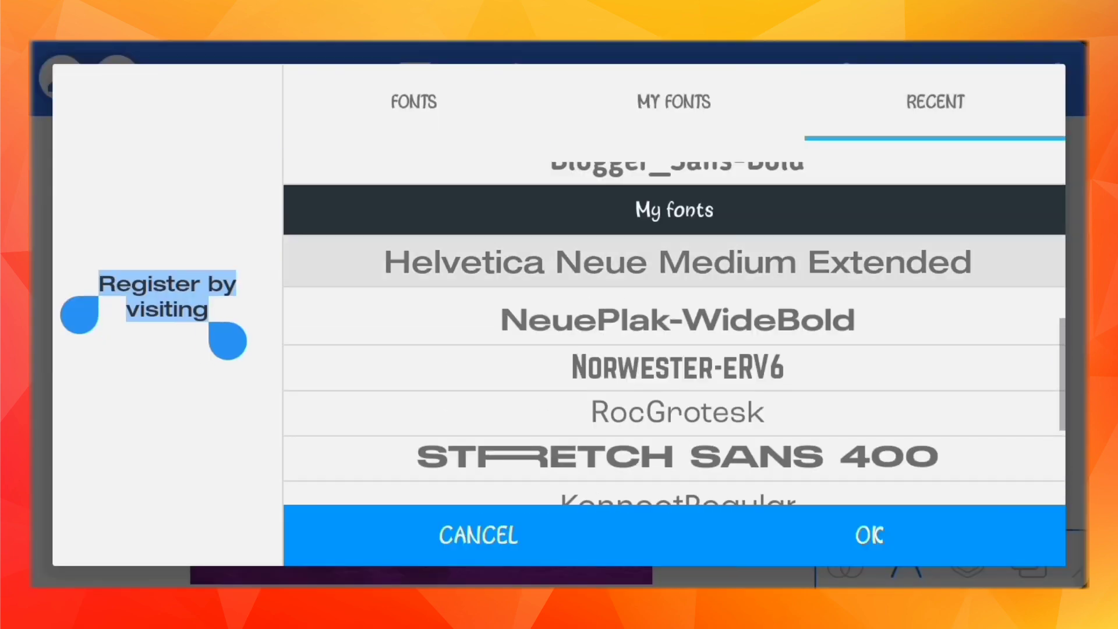
{"action": "left_click", "coordinate": [869, 535]}
{"action": "mouse_move", "coordinate": [483, 484]}
{"action": "left_mouse_down"}
{"action": "mouse_move", "coordinate": [351, 486]}
{"action": "mouse_move", "coordinate": [279, 506]}
{"action": "left_mouse_up"}
{"action": "left_click", "coordinate": [1001, 333]}
{"action": "left_click", "coordinate": [883, 152]}
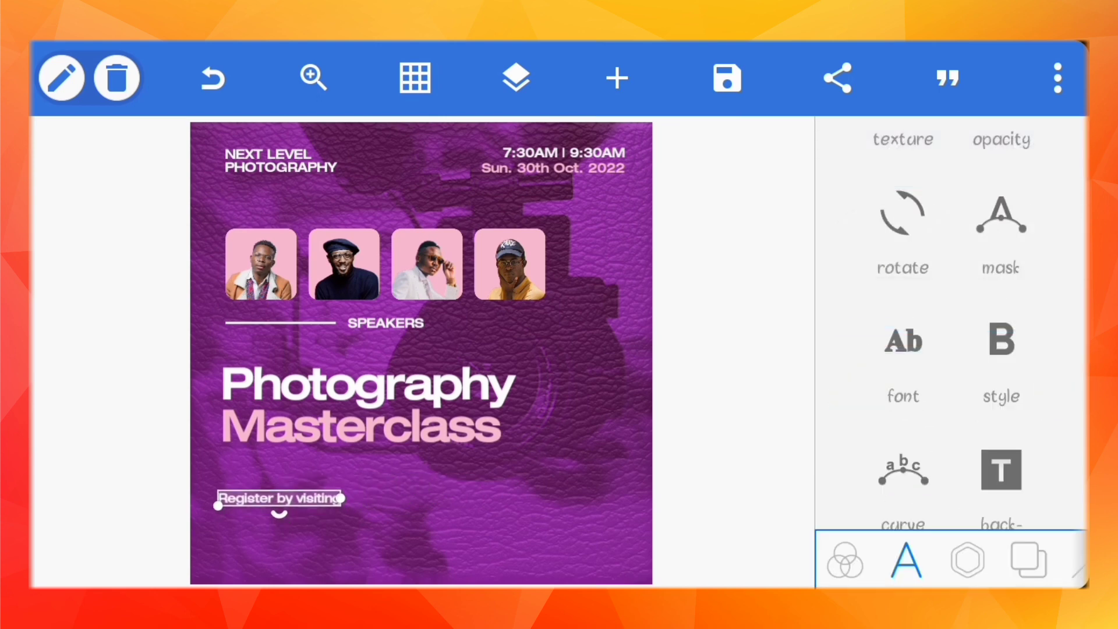
{"action": "left_click", "coordinate": [727, 350]}
Add a white rectangle bar beneath Register by visiting and make it shorter
{"action": "left_click_drag", "start_coordinate": [1037, 291], "coordinate": [873, 291]}
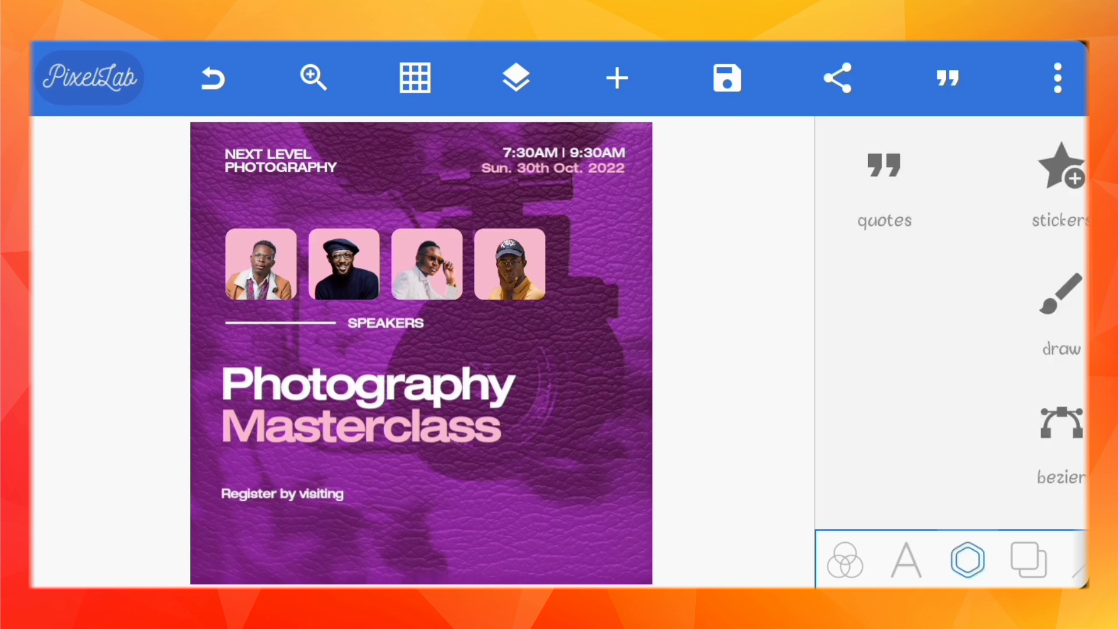
{"action": "left_click", "coordinate": [1000, 291]}
{"action": "mouse_move", "coordinate": [420, 466]}
{"action": "left_mouse_down"}
{"action": "mouse_move", "coordinate": [421, 303]}
{"action": "mouse_move", "coordinate": [334, 529]}
{"action": "left_mouse_up"}
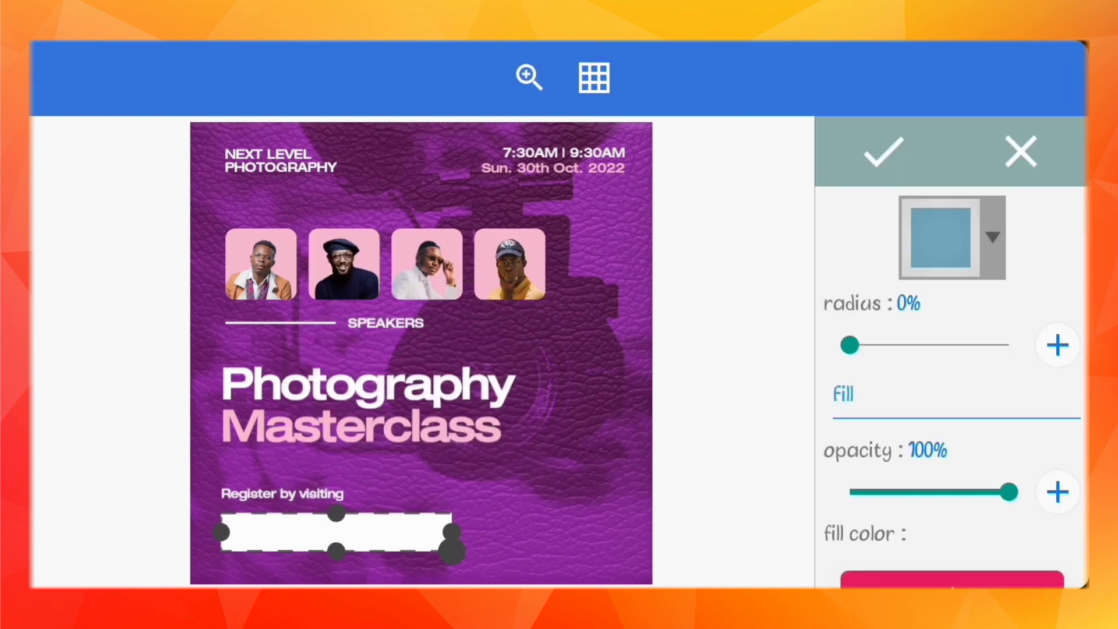
Round the bar's corners, set fill opacity to 0%, and give it a 1-width white stroke
{"action": "left_click_drag", "start_coordinate": [850, 345], "coordinate": [878, 345]}
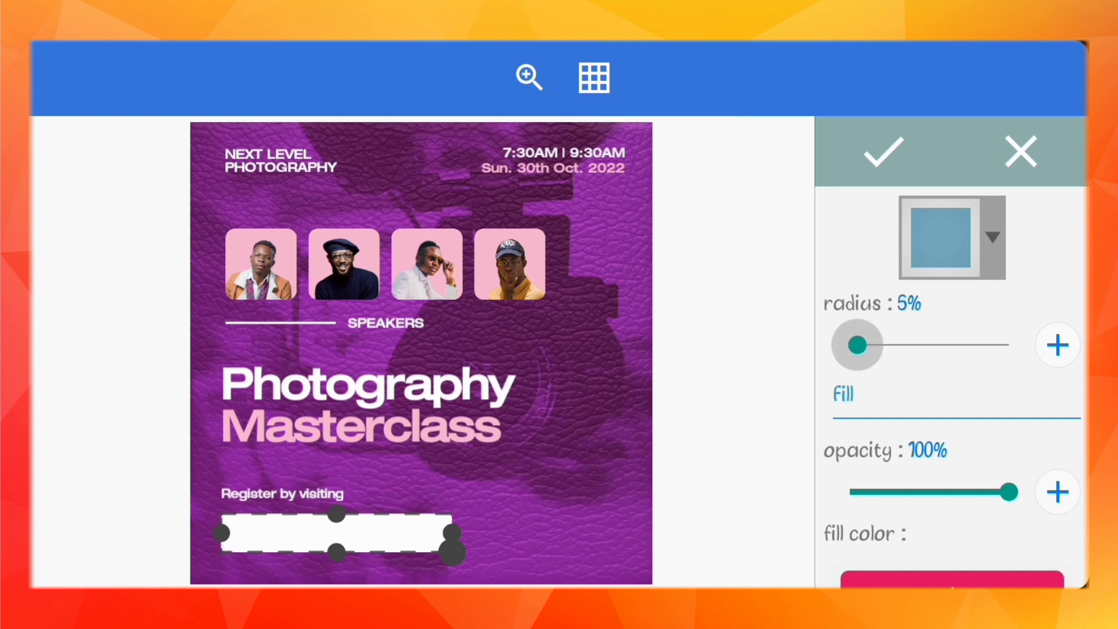
{"action": "mouse_move", "coordinate": [1009, 492]}
{"action": "left_mouse_down"}
{"action": "mouse_move", "coordinate": [856, 492]}
{"action": "mouse_move", "coordinate": [874, 522]}
{"action": "mouse_move", "coordinate": [853, 522]}
{"action": "left_mouse_up"}
{"action": "scroll", "coordinate": [955, 407], "scroll_direction": "down", "scroll_amount": 2}
{"action": "scroll", "coordinate": [955, 407], "scroll_direction": "down", "scroll_amount": 4}
{"action": "left_click", "coordinate": [854, 523]}
{"action": "scroll", "coordinate": [954, 408], "scroll_direction": "down", "scroll_amount": 5}
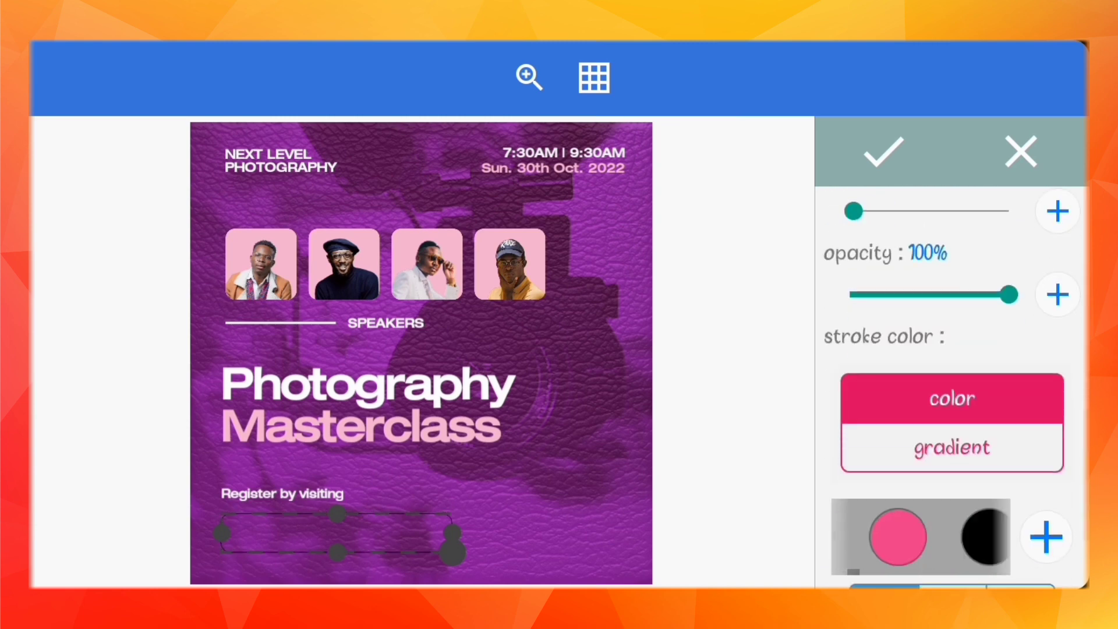
{"action": "scroll", "coordinate": [920, 536], "scroll_direction": "right", "scroll_amount": 3}
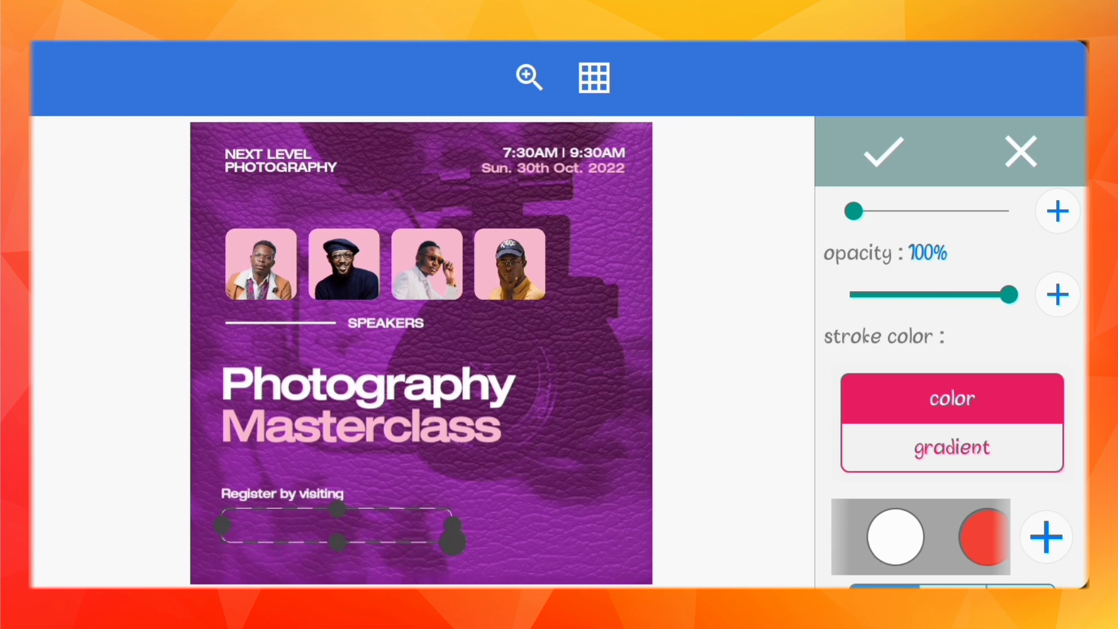
{"action": "left_click", "coordinate": [884, 152]}
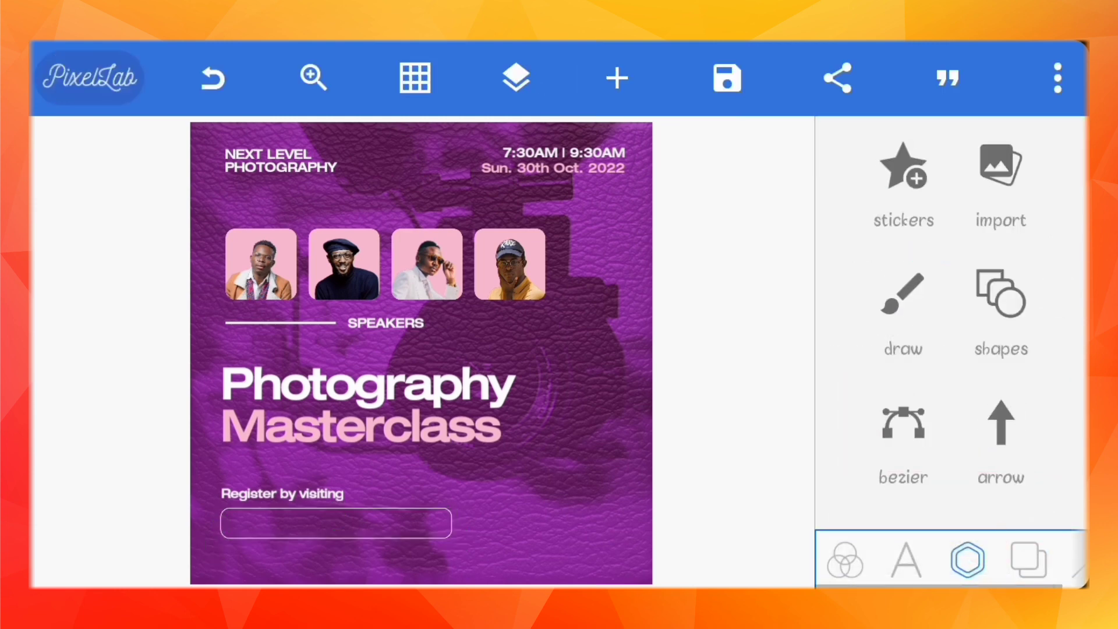
{"action": "left_click", "coordinate": [283, 494]}
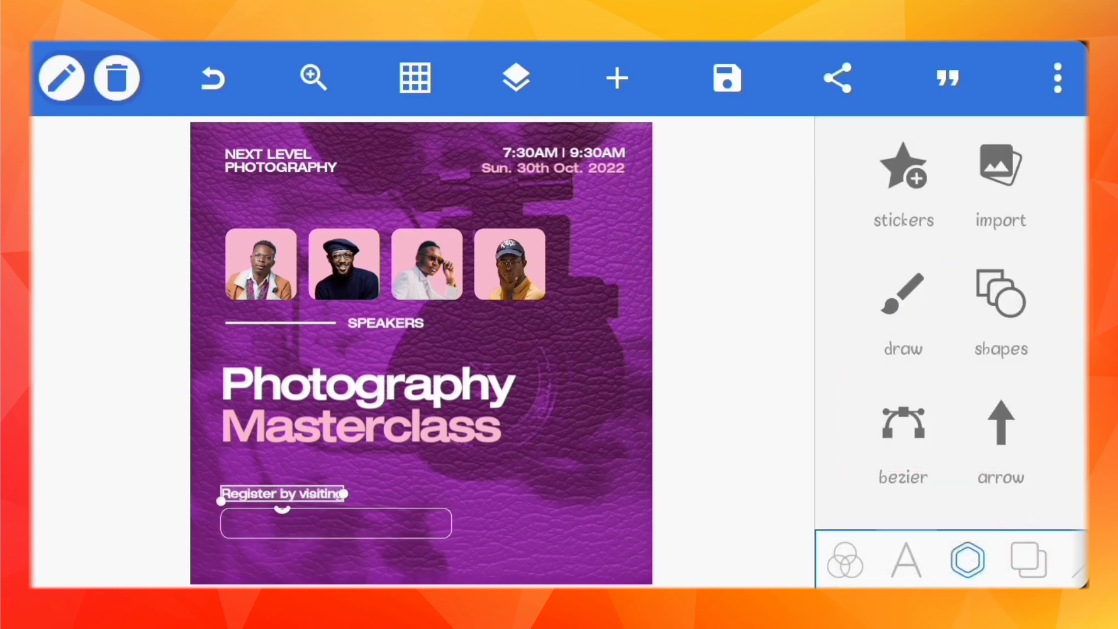
{"action": "left_click", "coordinate": [903, 422]}
{"action": "left_click_drag", "start_coordinate": [264, 131], "coordinate": [315, 524]}
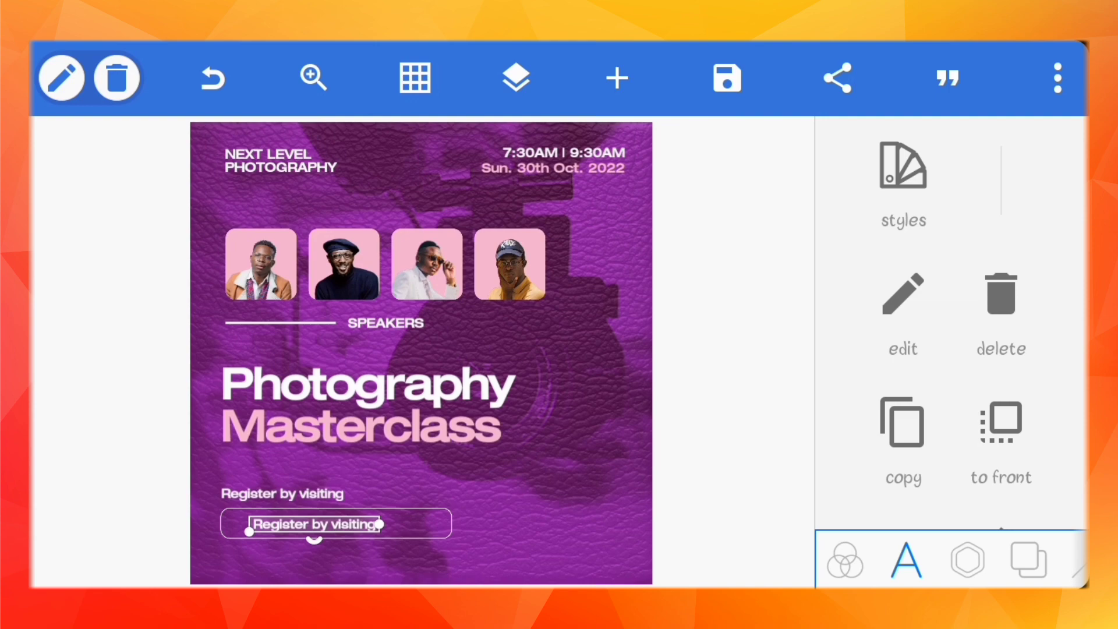
{"action": "left_click", "coordinate": [903, 294]}
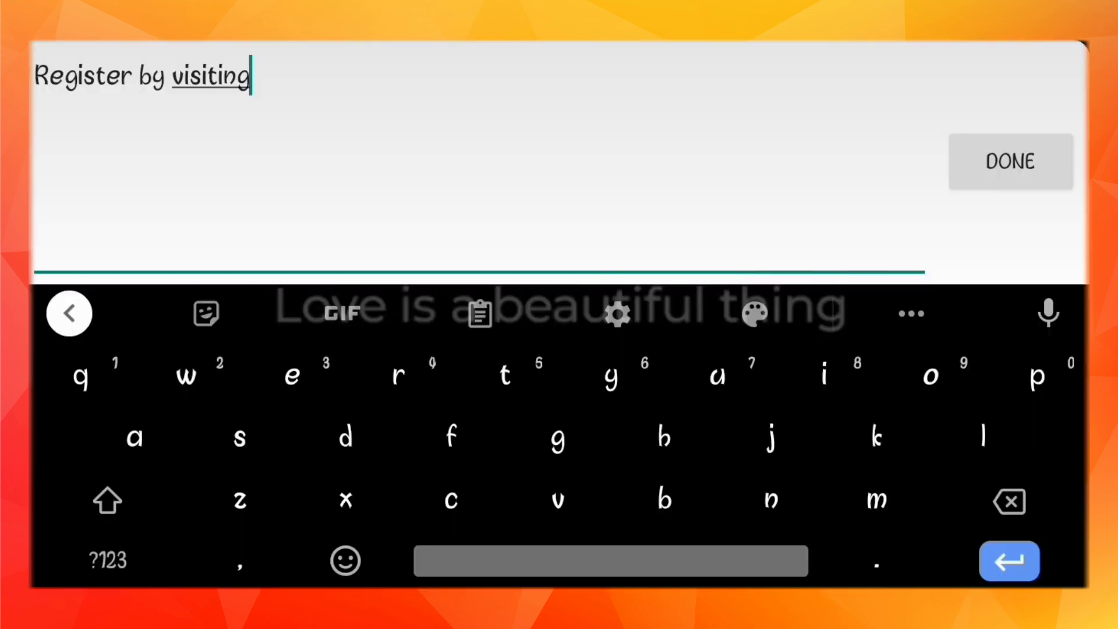
{"action": "left_click", "coordinate": [82, 75]}
{"action": "left_click_drag", "start_coordinate": [133, 112], "coordinate": [266, 112]}
{"action": "left_click", "coordinate": [251, 177]}
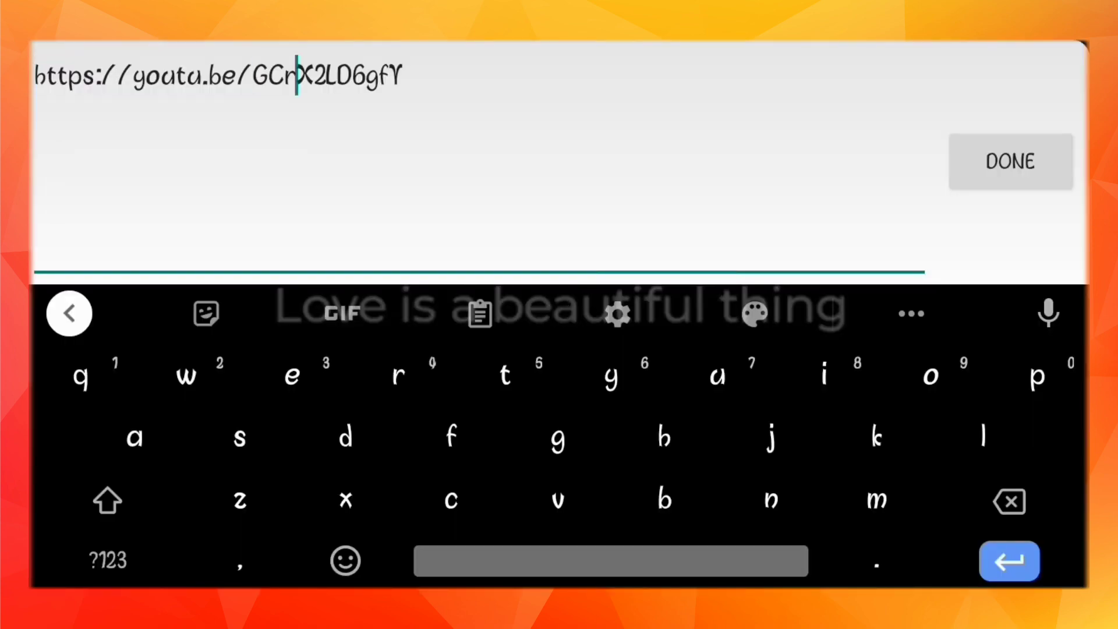
{"action": "left_click", "coordinate": [1010, 161]}
{"action": "left_click", "coordinate": [844, 120]}
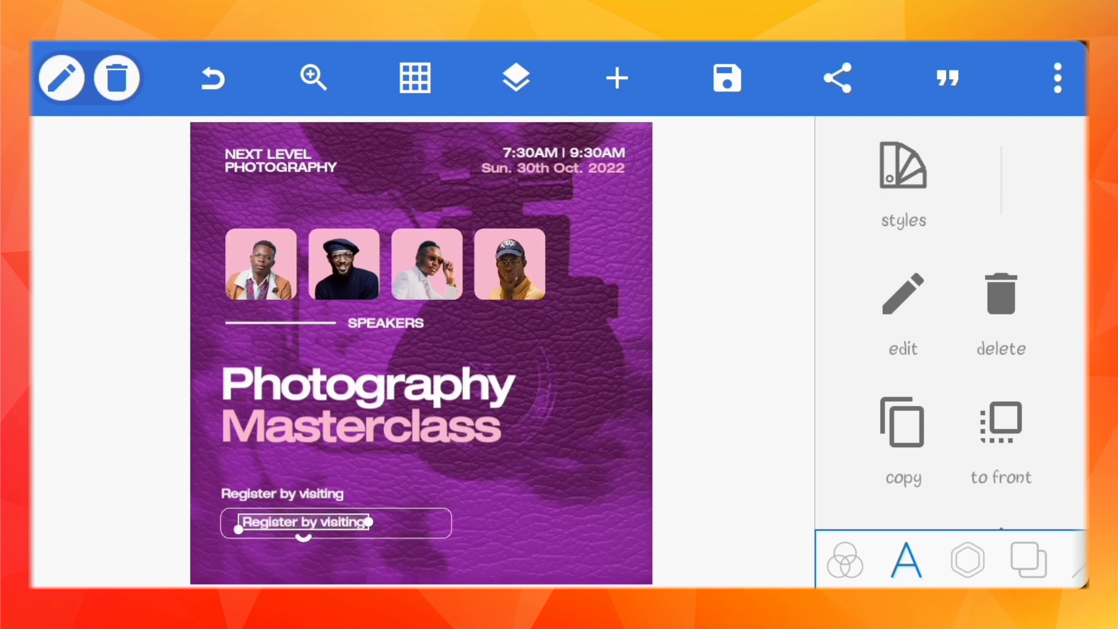
Nudge the link text slightly left within the outlined box
{"action": "scroll", "coordinate": [949, 349], "scroll_direction": "down", "scroll_amount": 2}
{"action": "left_click", "coordinate": [1001, 474]}
{"action": "left_click_drag", "start_coordinate": [883, 253], "coordinate": [849, 253]}
{"action": "left_click", "coordinate": [869, 328]}
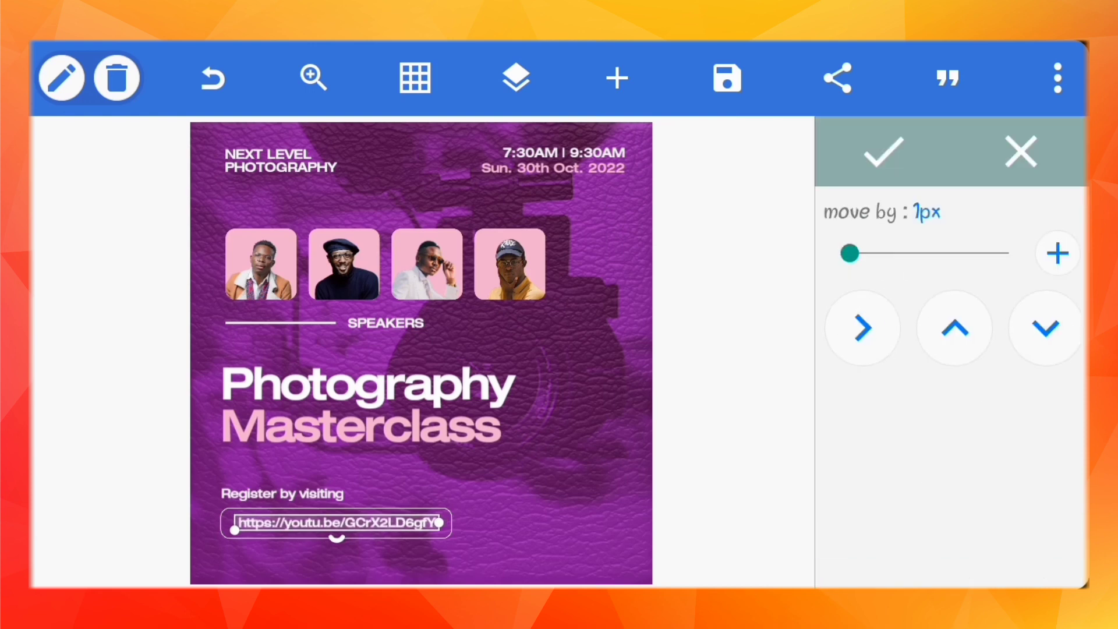
{"action": "left_click", "coordinate": [883, 153]}
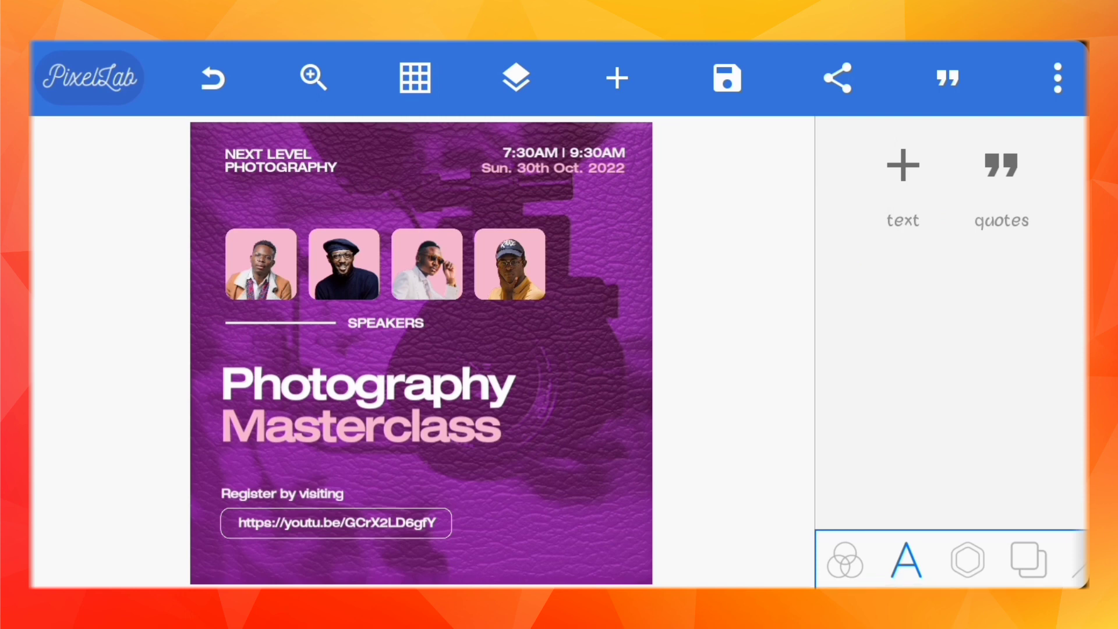
Duplicate the Register text at bottom right and rewrite it as 'Venue / No. 156, Unva Street, Lagos State'
{"action": "left_click", "coordinate": [282, 493]}
{"action": "left_click", "coordinate": [902, 422]}
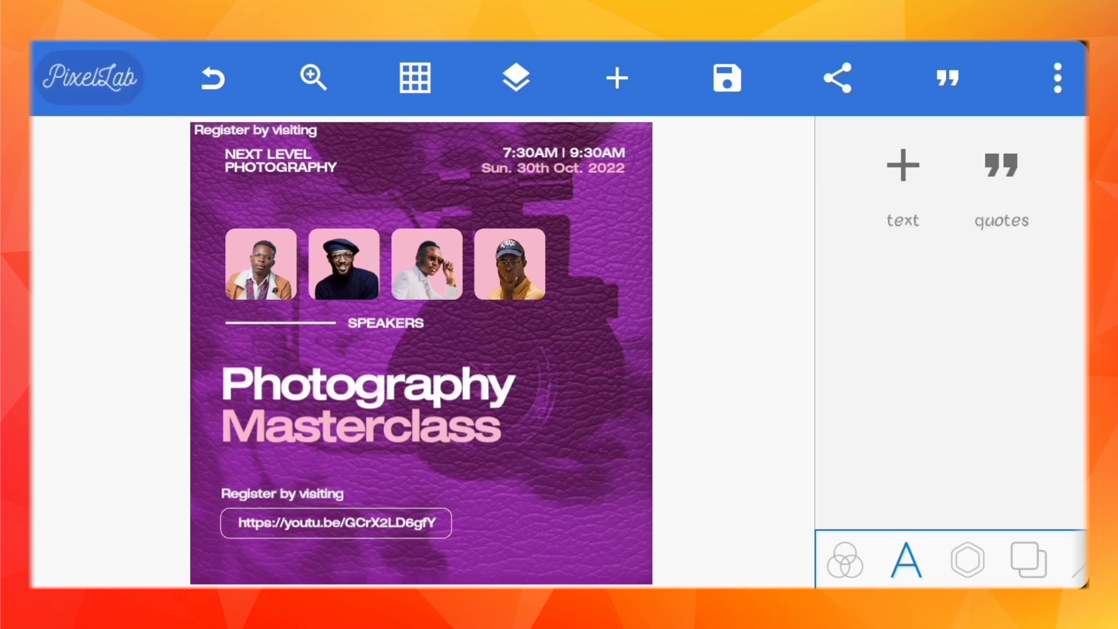
{"action": "left_click_drag", "start_coordinate": [257, 130], "coordinate": [565, 493]}
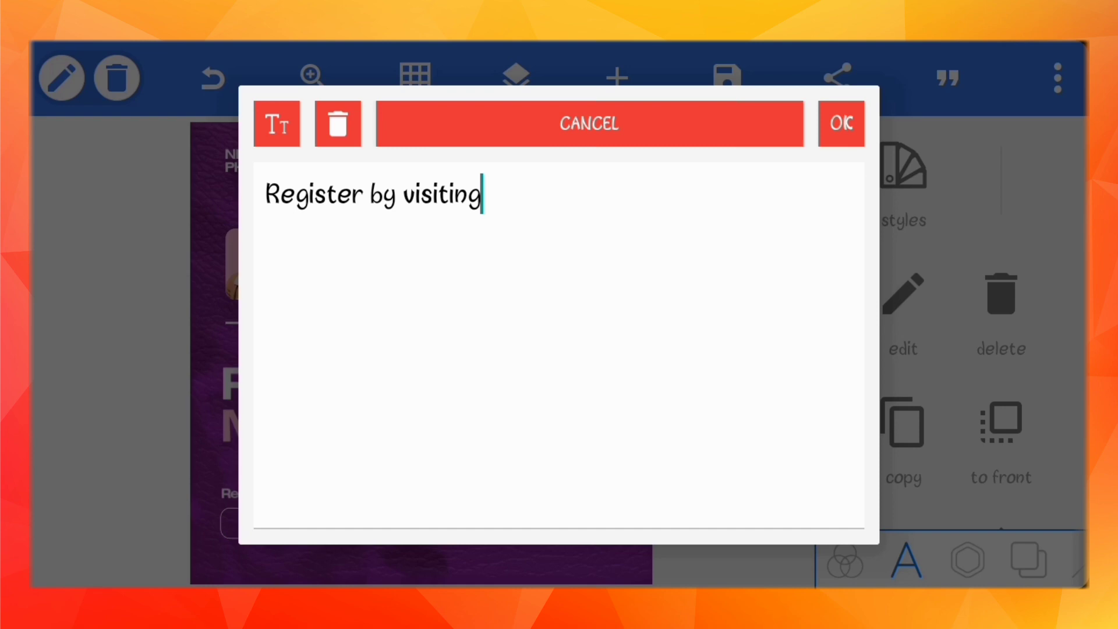
{"action": "left_click", "coordinate": [373, 194]}
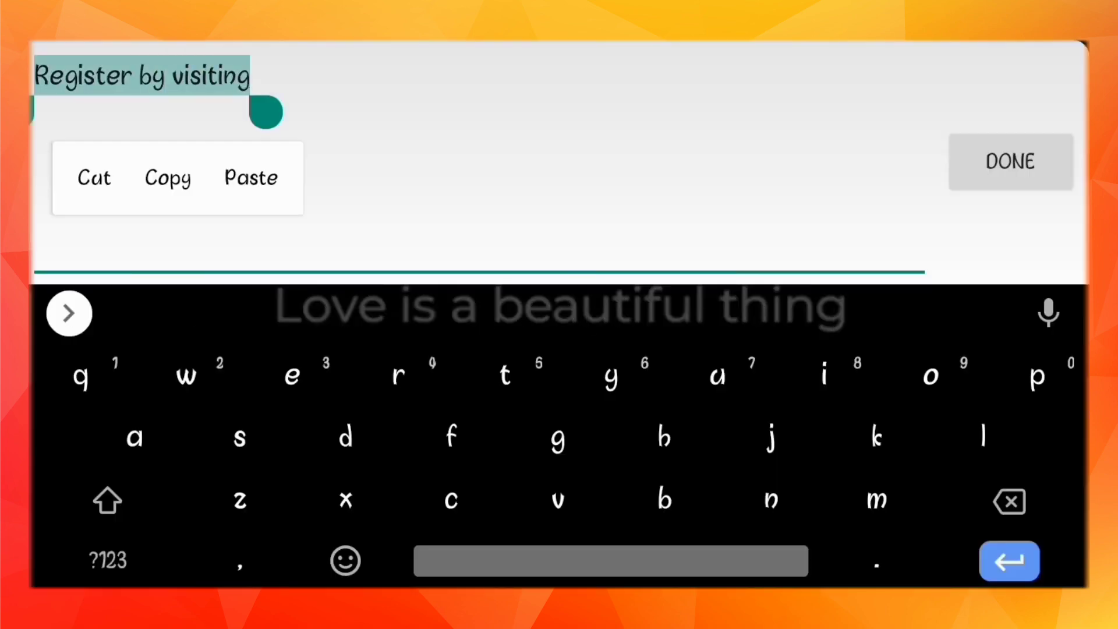
{"action": "type", "text": "Venue"}
{"action": "key", "text": "Return"}
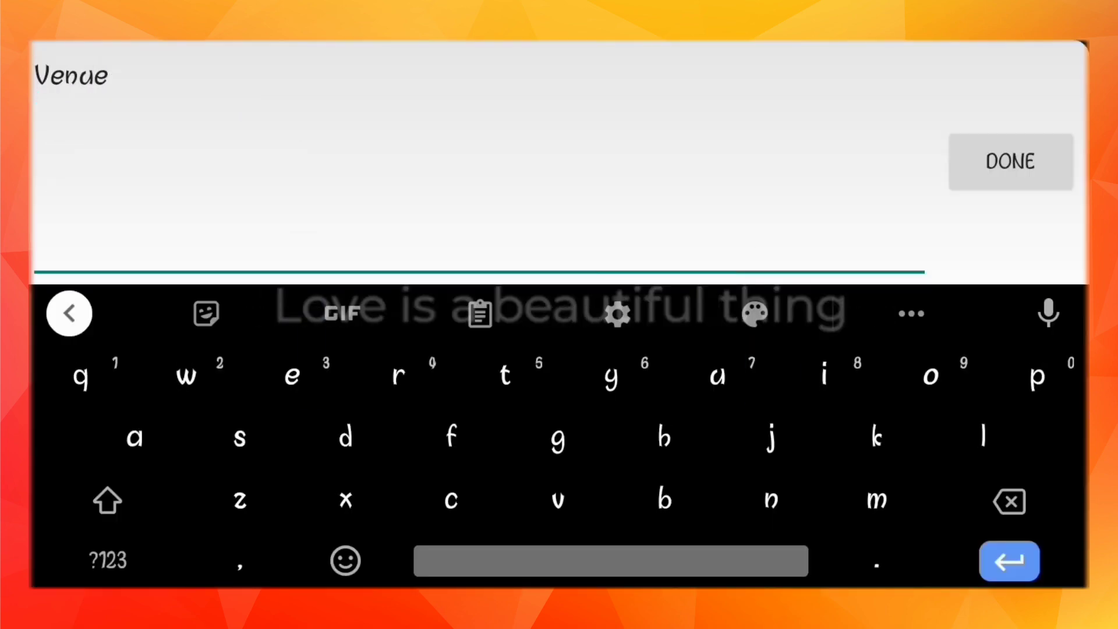
{"action": "type", "text": "No."}
{"action": "left_click", "coordinate": [108, 560]}
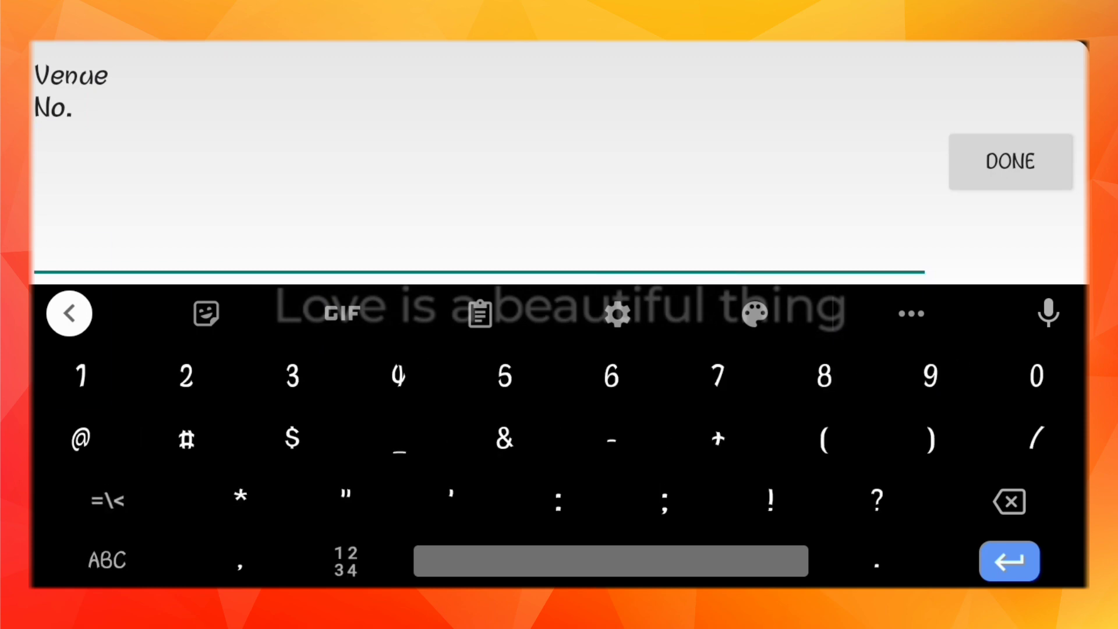
{"action": "left_click", "coordinate": [107, 560]}
{"action": "type", "text": ", "}
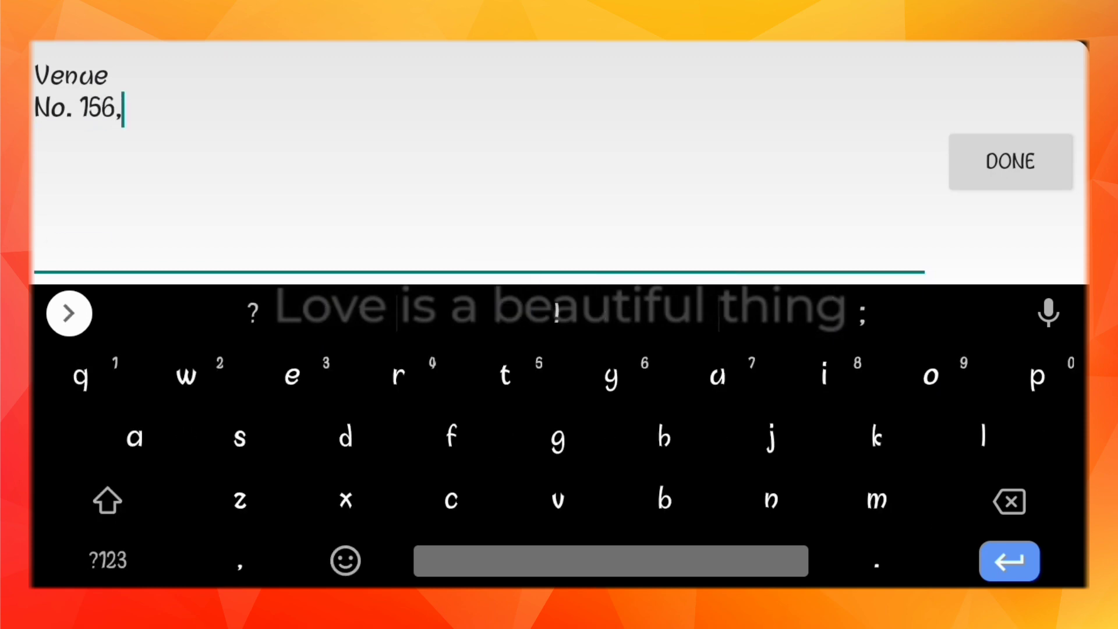
{"action": "type", "text": "Unva"}
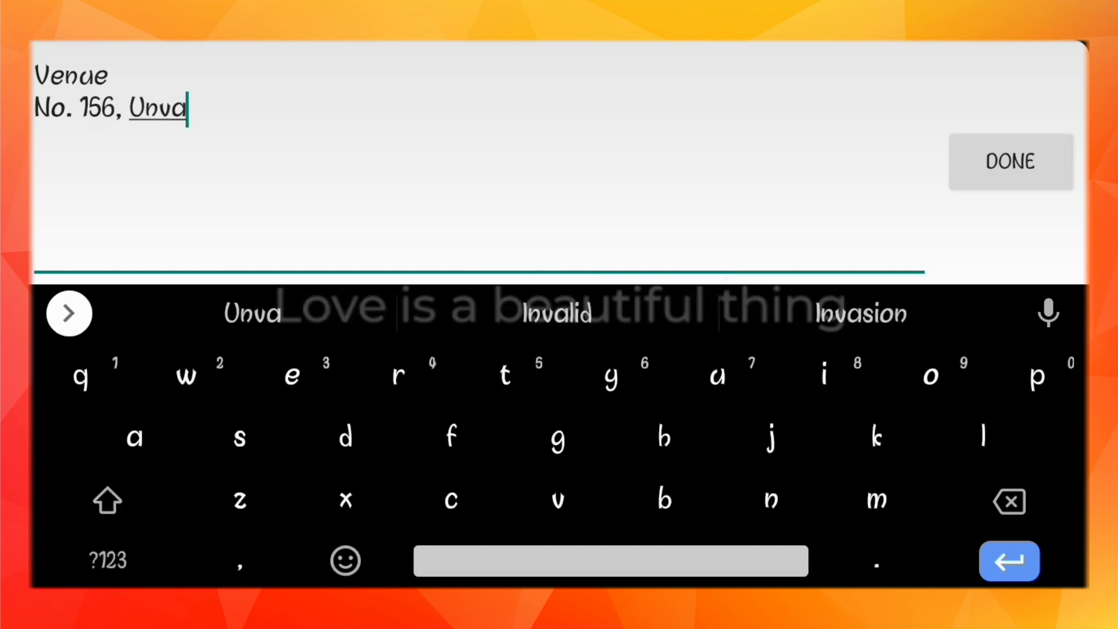
{"action": "type", "text": " Stre"}
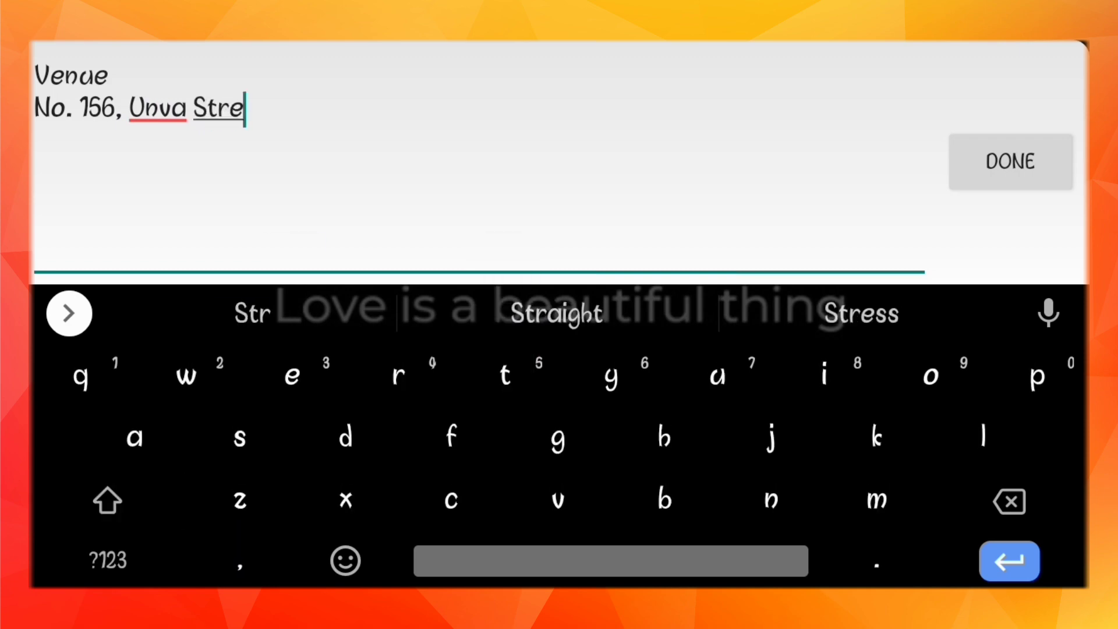
{"action": "type", "text": "et, "}
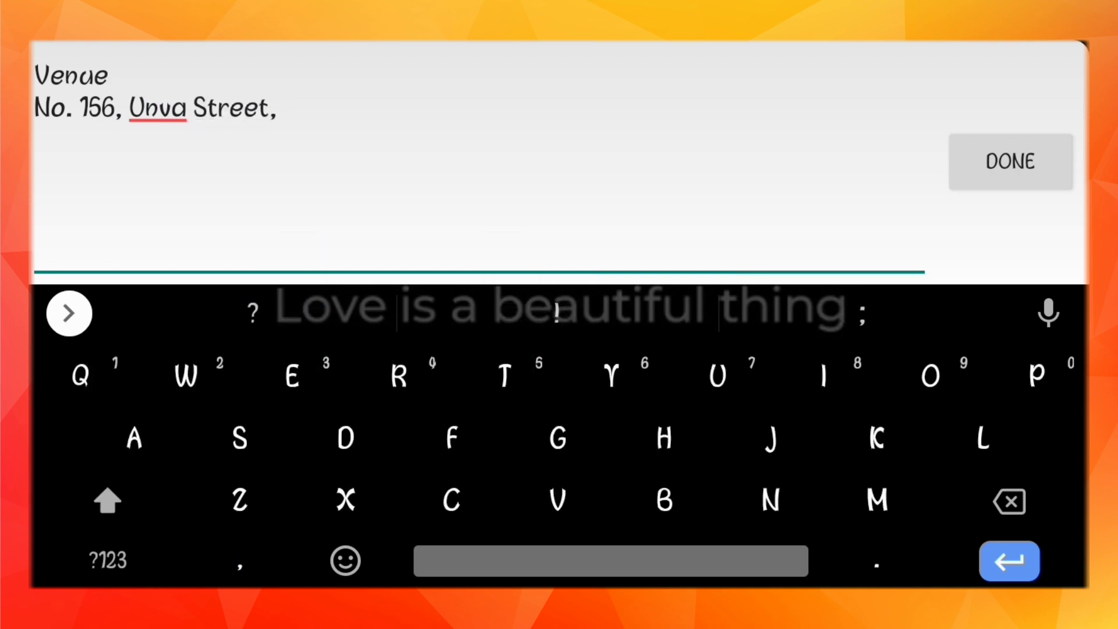
{"action": "type", "text": "Lagos"}
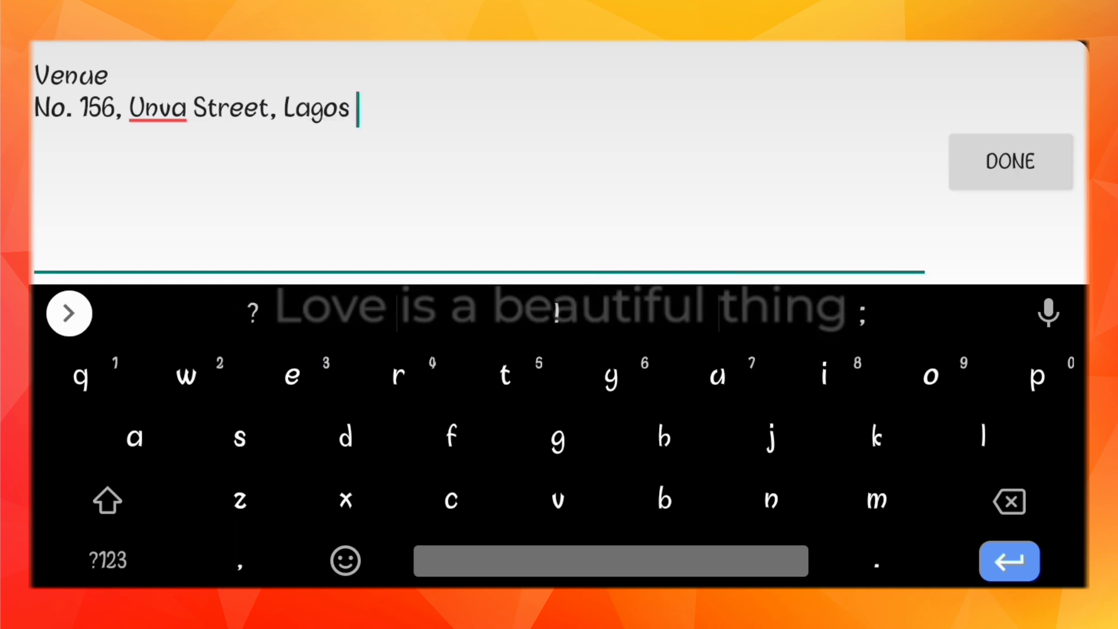
{"action": "type", "text": " State"}
{"action": "key", "text": "Escape"}
{"action": "left_click", "coordinate": [842, 123]}
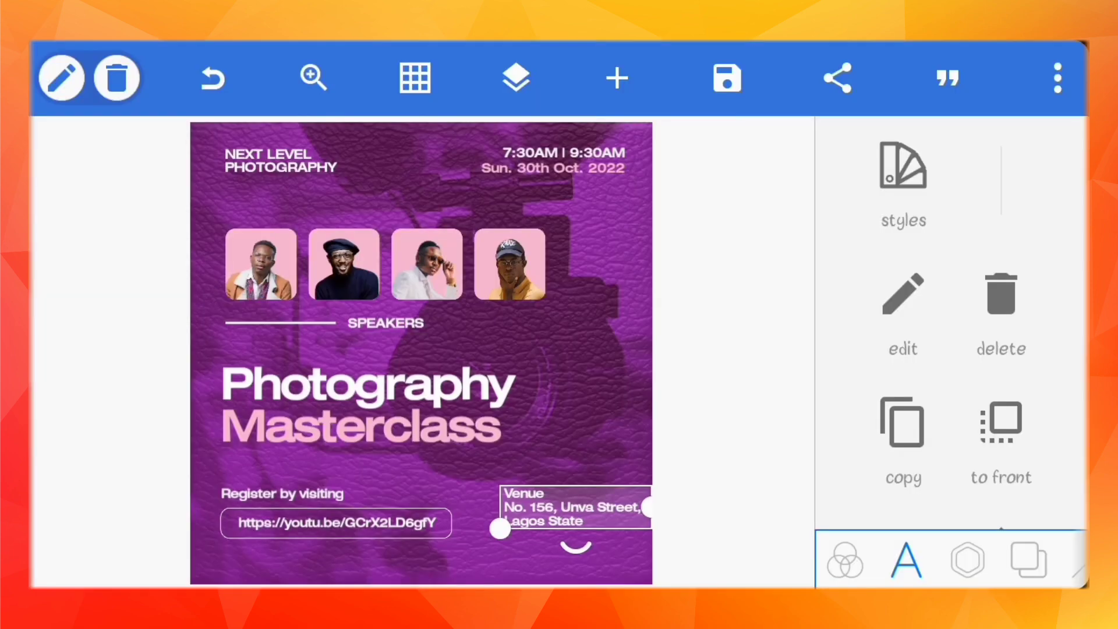
Right-align the venue text and narrow its box so the address rewraps
{"action": "scroll", "coordinate": [952, 320], "scroll_direction": "down", "scroll_amount": 3}
{"action": "scroll", "coordinate": [952, 321], "scroll_direction": "down", "scroll_amount": 3}
{"action": "scroll", "coordinate": [952, 320], "scroll_direction": "down", "scroll_amount": 3}
{"action": "left_click", "coordinate": [903, 257]}
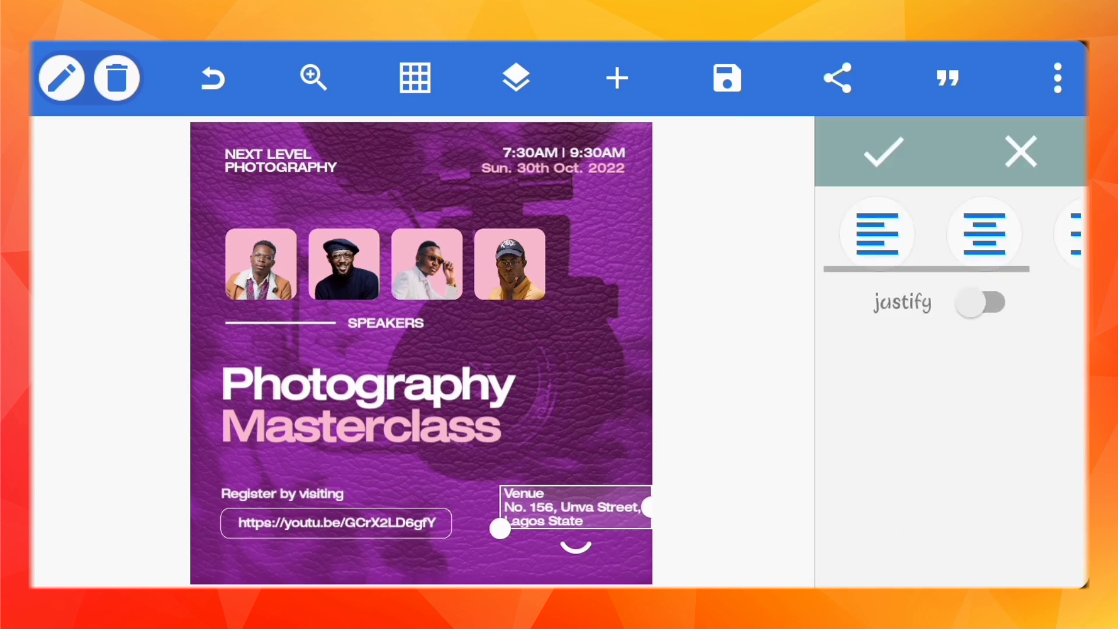
{"action": "left_click", "coordinate": [986, 234]}
{"action": "left_click", "coordinate": [1028, 233]}
{"action": "mouse_move", "coordinate": [631, 510]}
{"action": "left_mouse_down"}
{"action": "mouse_move", "coordinate": [619, 509]}
{"action": "mouse_move", "coordinate": [633, 510]}
{"action": "left_mouse_up"}
{"action": "left_click", "coordinate": [884, 152]}
Adjust the venue text colour and nudge the block slightly left
{"action": "scroll", "coordinate": [951, 349], "scroll_direction": "down", "scroll_amount": 5}
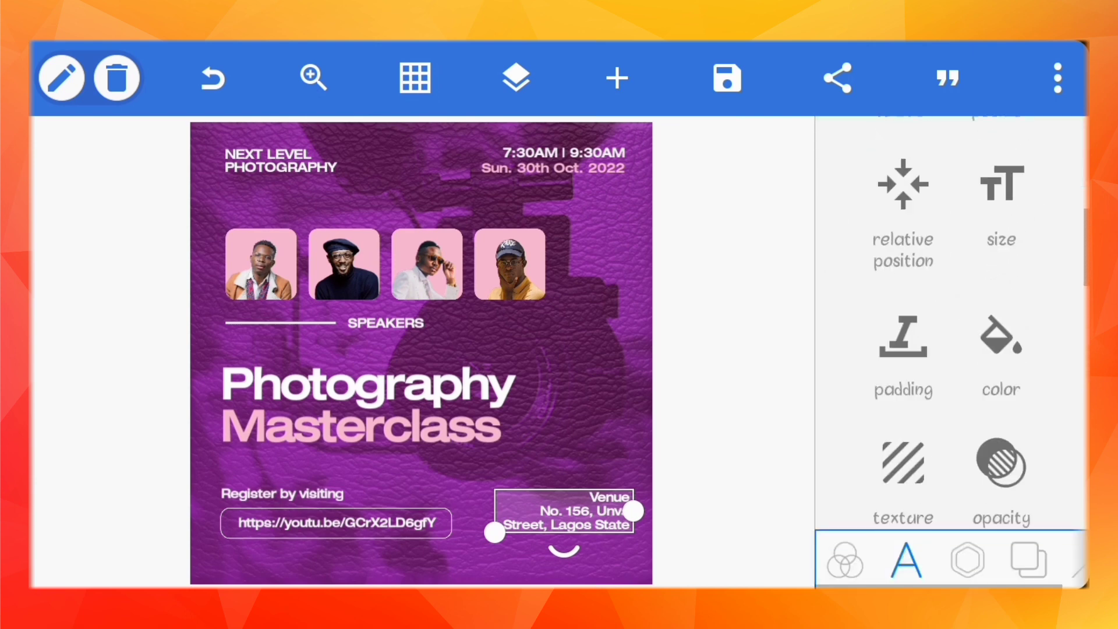
{"action": "left_click", "coordinate": [997, 401]}
{"action": "left_click", "coordinate": [883, 152]}
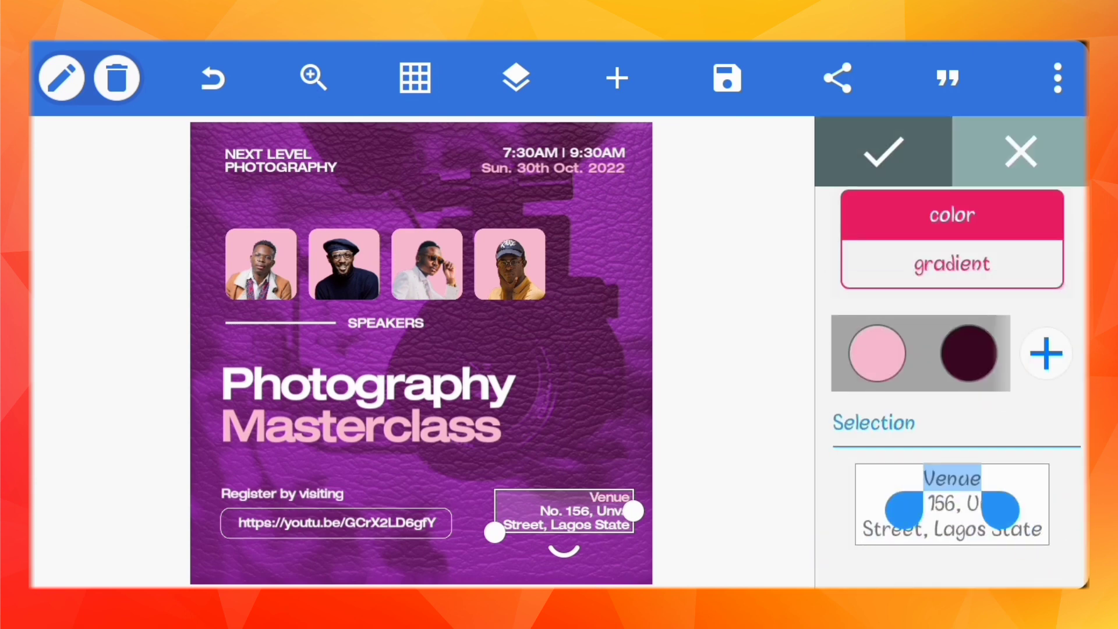
{"action": "left_click_drag", "start_coordinate": [582, 513], "coordinate": [570, 514]}
{"action": "left_click", "coordinate": [967, 559]}
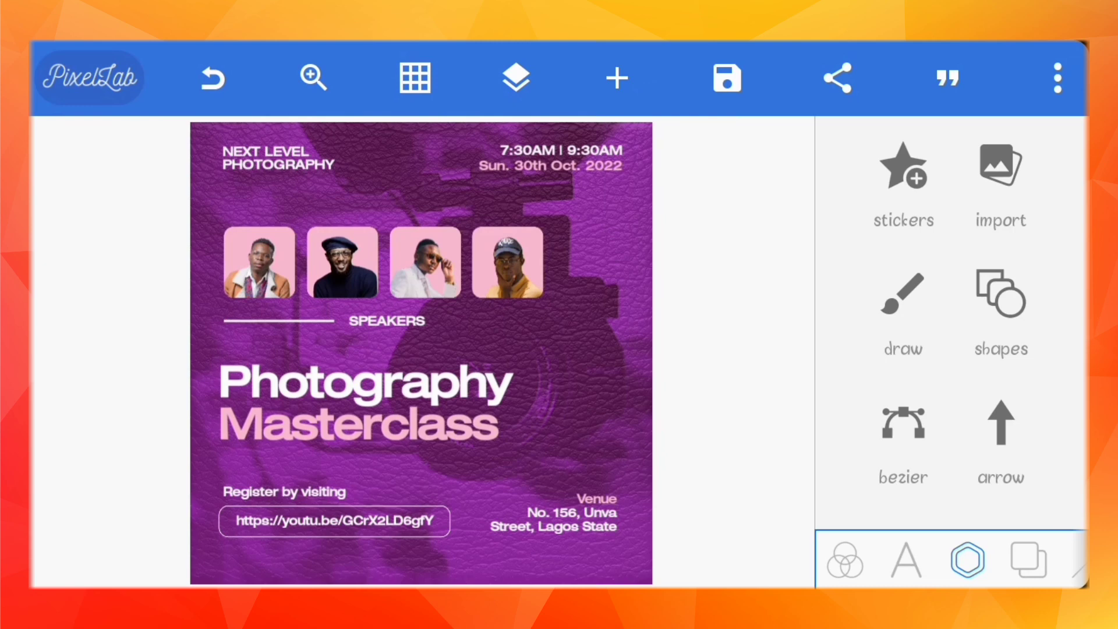
Shorten the divider line beside SPEAKERS by reducing its width without keeping proportions
{"action": "left_click", "coordinate": [516, 78]}
{"action": "scroll", "coordinate": [181, 326], "scroll_direction": "down", "scroll_amount": 5}
{"action": "scroll", "coordinate": [181, 326], "scroll_direction": "down", "scroll_amount": 3}
{"action": "left_click", "coordinate": [128, 285]}
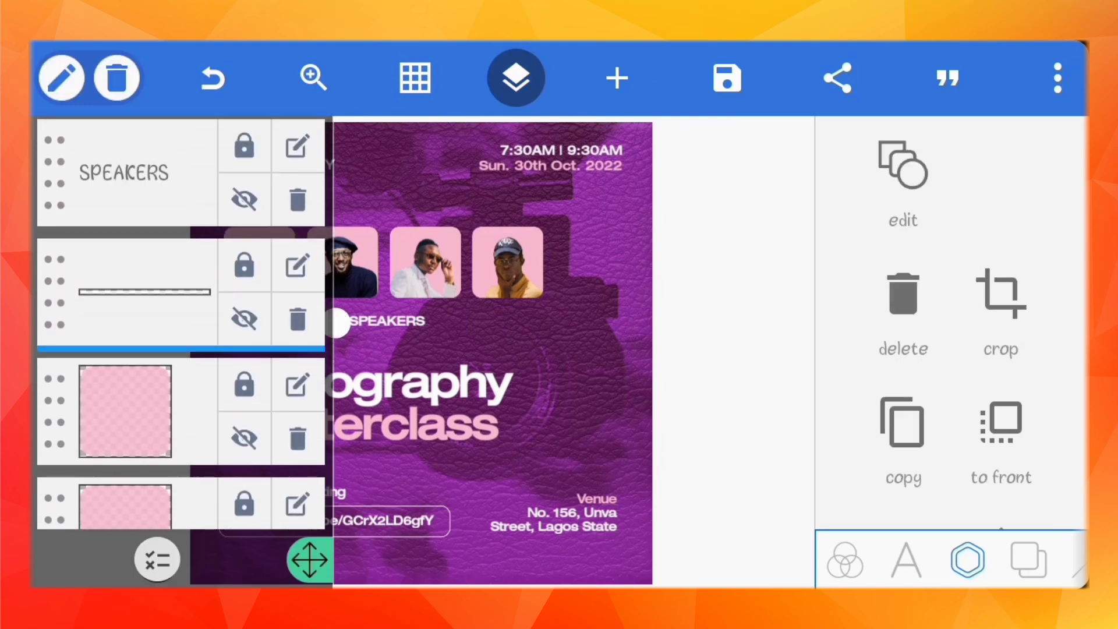
{"action": "left_click", "coordinate": [516, 78]}
{"action": "scroll", "coordinate": [951, 349], "scroll_direction": "down", "scroll_amount": 5}
{"action": "left_click", "coordinate": [1000, 198]}
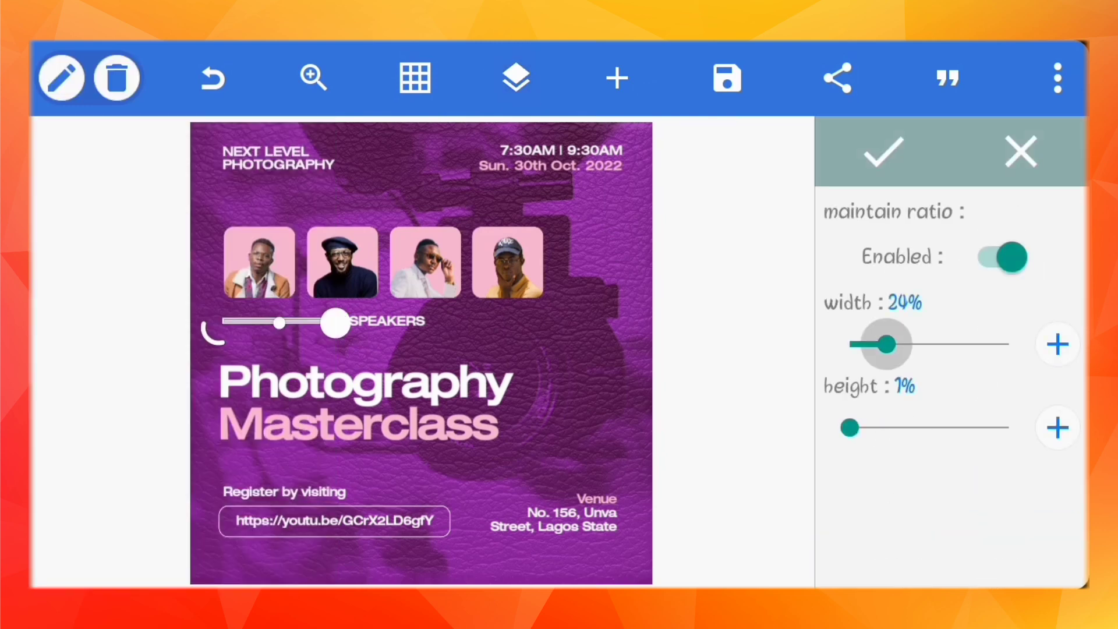
{"action": "left_click_drag", "start_coordinate": [886, 344], "coordinate": [869, 345]}
{"action": "left_click", "coordinate": [1001, 256]}
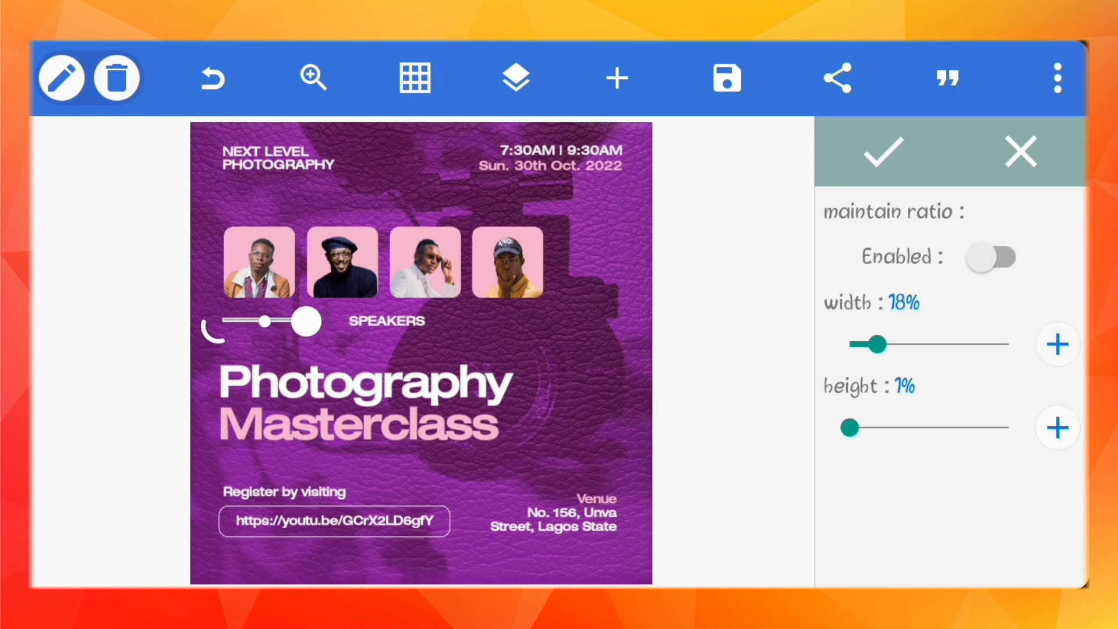
{"action": "left_click", "coordinate": [883, 153]}
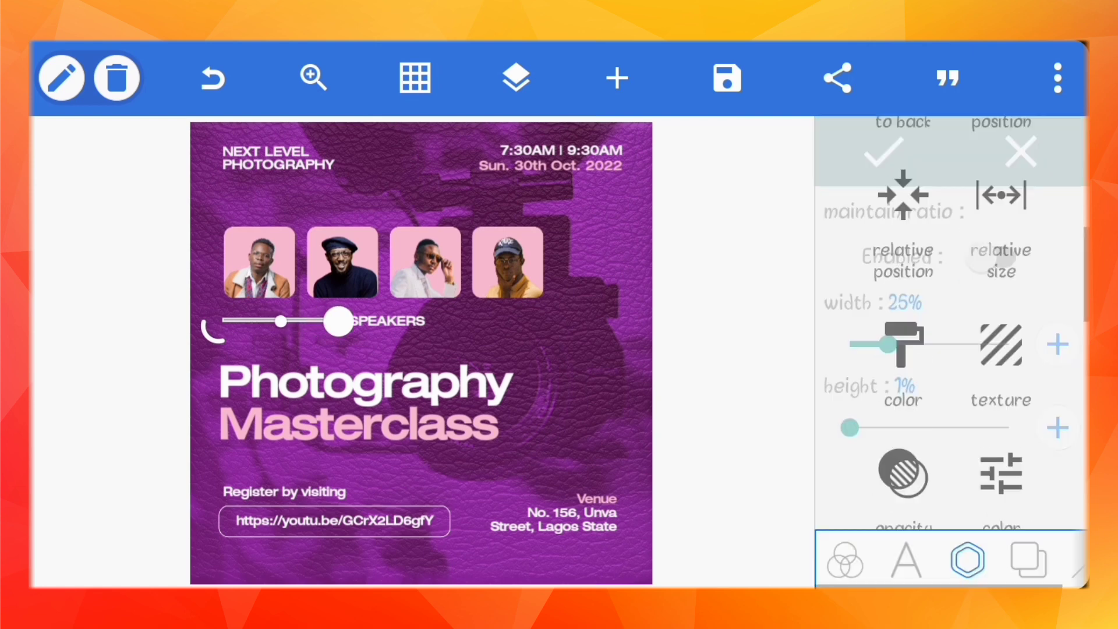
Nudge the SPEAKERS label left by 1px, then raise the move step
{"action": "left_click", "coordinate": [387, 321]}
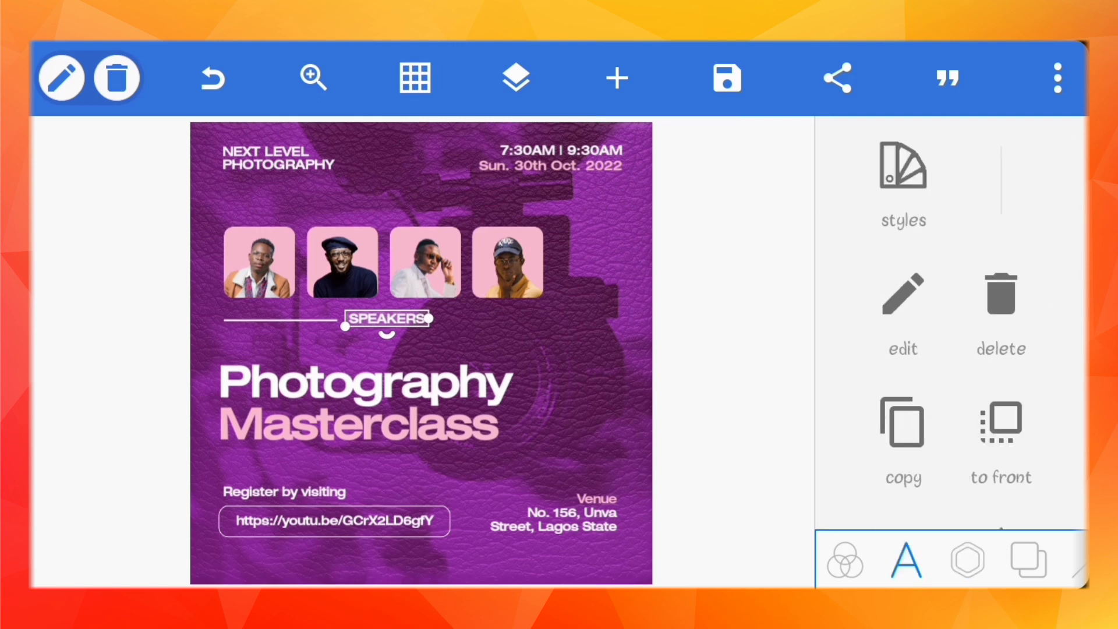
{"action": "scroll", "coordinate": [949, 349], "scroll_direction": "down", "scroll_amount": 5}
{"action": "left_click", "coordinate": [1002, 280]}
{"action": "left_click_drag", "start_coordinate": [857, 252], "coordinate": [849, 253]}
{"action": "left_click", "coordinate": [869, 328]}
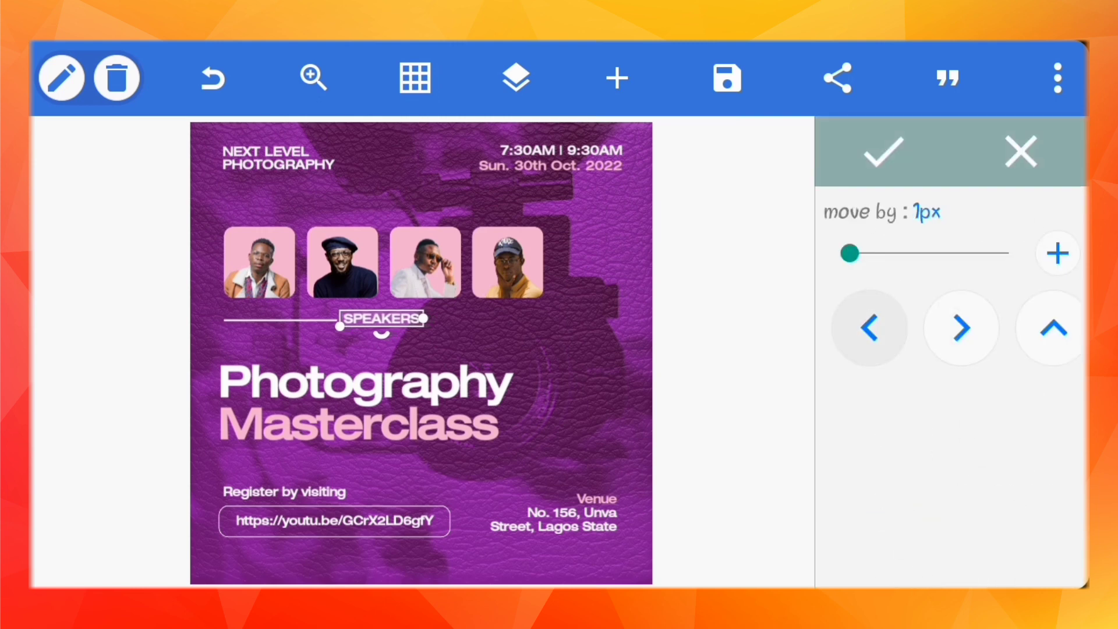
{"action": "left_click_drag", "start_coordinate": [990, 329], "coordinate": [891, 329]}
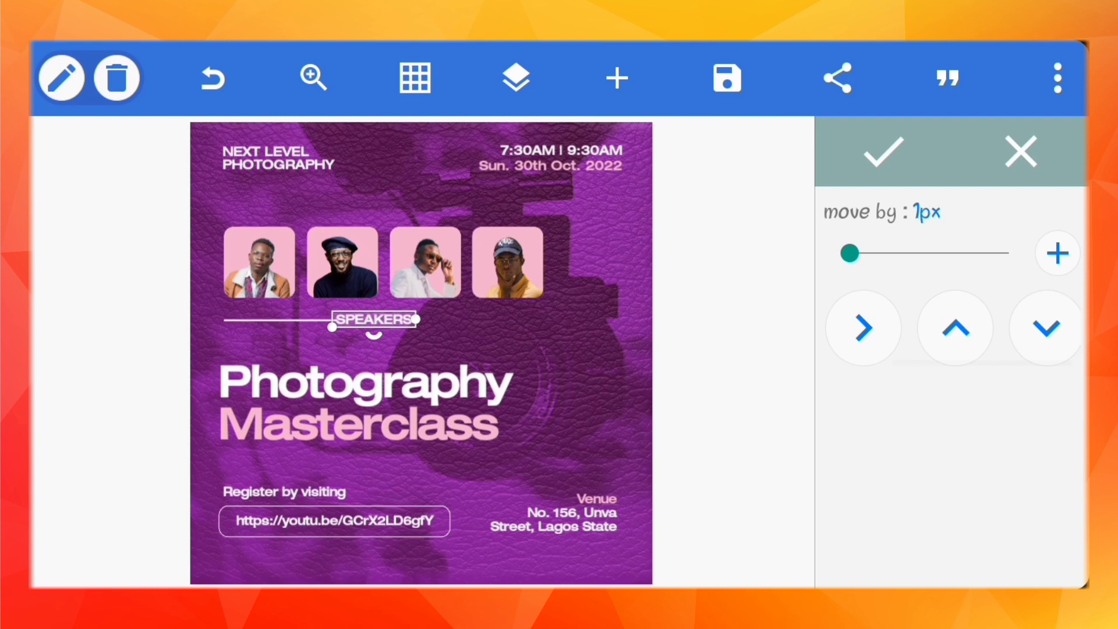
{"action": "left_click_drag", "start_coordinate": [850, 254], "coordinate": [908, 253]}
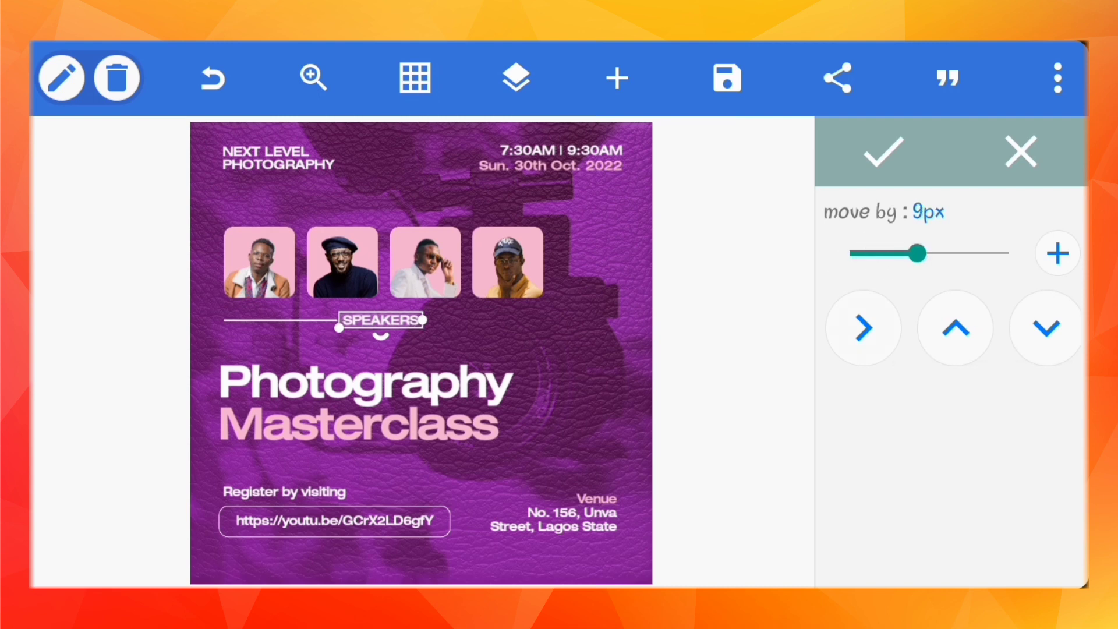
Move the Register, outlined box, link and Venue layers down together, then lower the title slightly
{"action": "left_click", "coordinate": [884, 152]}
{"action": "left_click", "coordinate": [516, 78]}
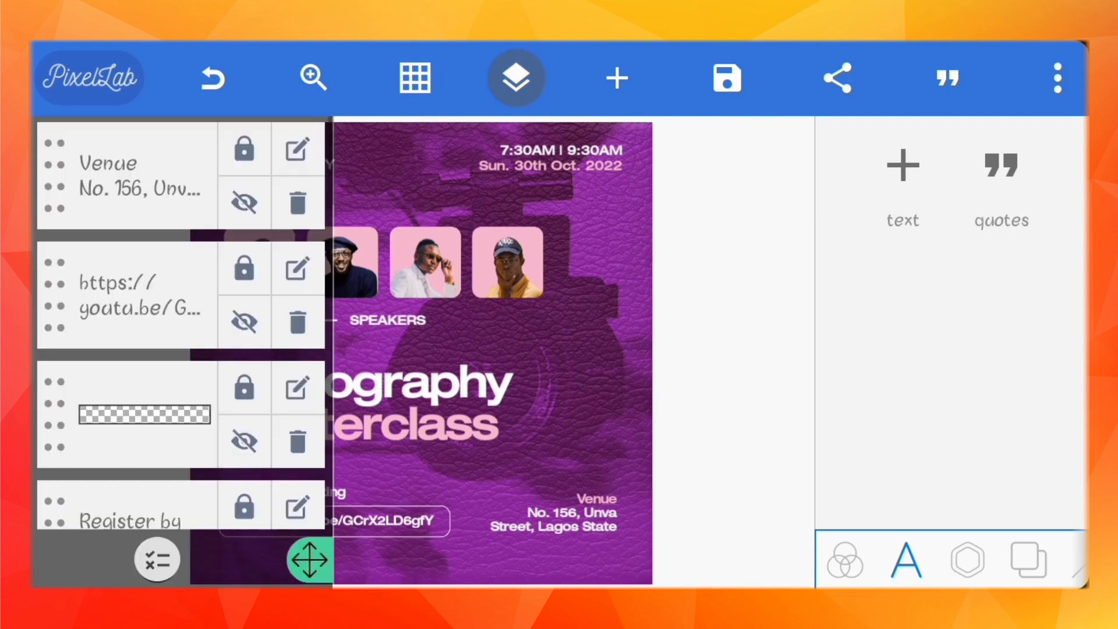
{"action": "scroll", "coordinate": [181, 320], "scroll_direction": "down", "scroll_amount": 2}
{"action": "left_click", "coordinate": [271, 348]}
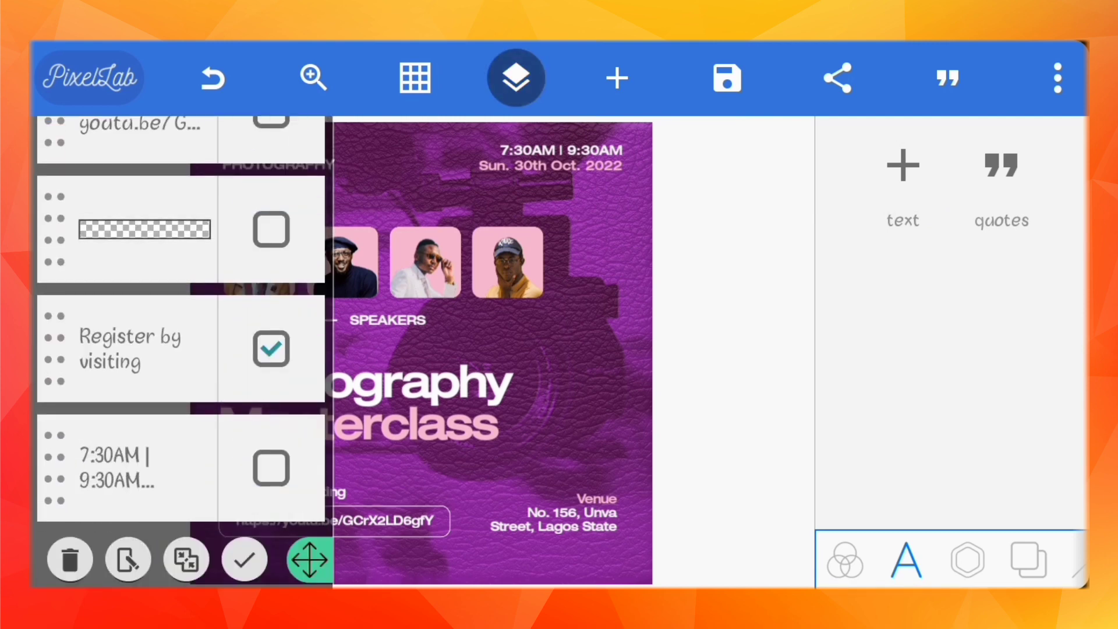
{"action": "left_click", "coordinate": [271, 228]}
{"action": "scroll", "coordinate": [181, 321], "scroll_direction": "up", "scroll_amount": 2}
{"action": "left_click", "coordinate": [271, 245]}
{"action": "scroll", "coordinate": [181, 320], "scroll_direction": "up", "scroll_amount": 1}
{"action": "left_click", "coordinate": [271, 175]}
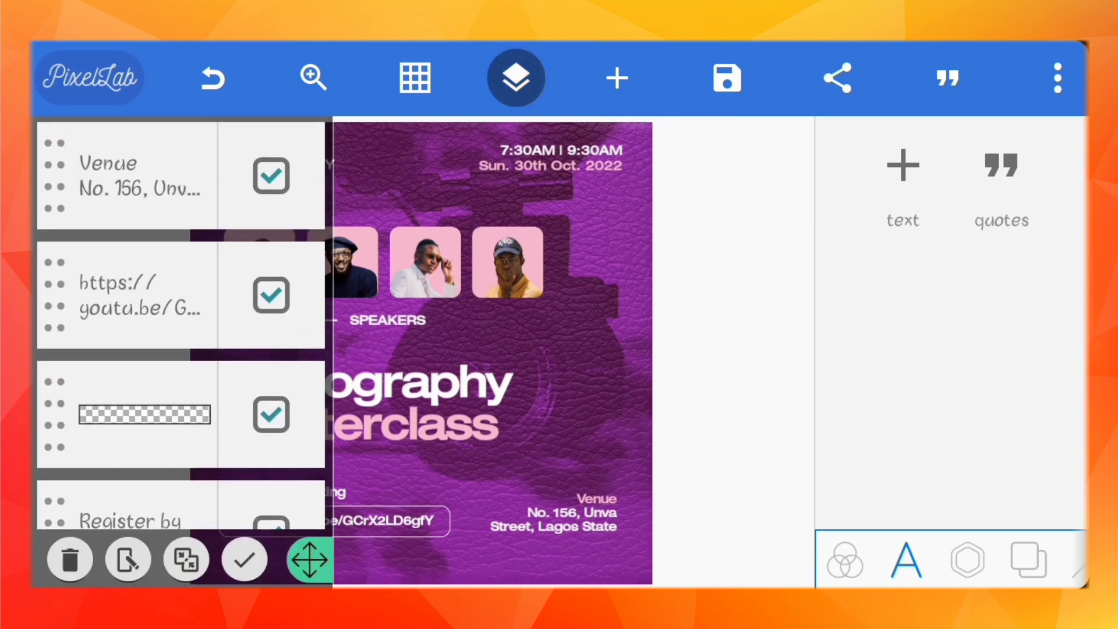
{"action": "left_click", "coordinate": [309, 559]}
{"action": "left_click", "coordinate": [145, 437]}
{"action": "left_click_drag", "start_coordinate": [990, 327], "coordinate": [882, 328]}
{"action": "left_click", "coordinate": [1034, 328]}
{"action": "left_click", "coordinate": [1034, 328]}
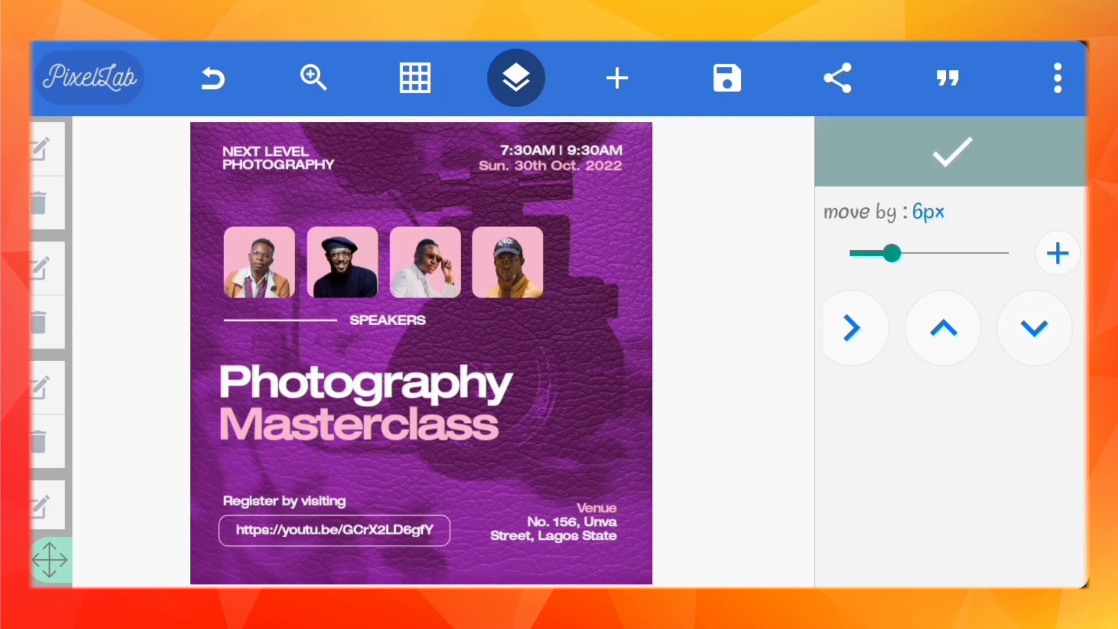
{"action": "left_click", "coordinate": [1034, 328]}
{"action": "left_click", "coordinate": [951, 151]}
{"action": "left_click", "coordinate": [408, 401]}
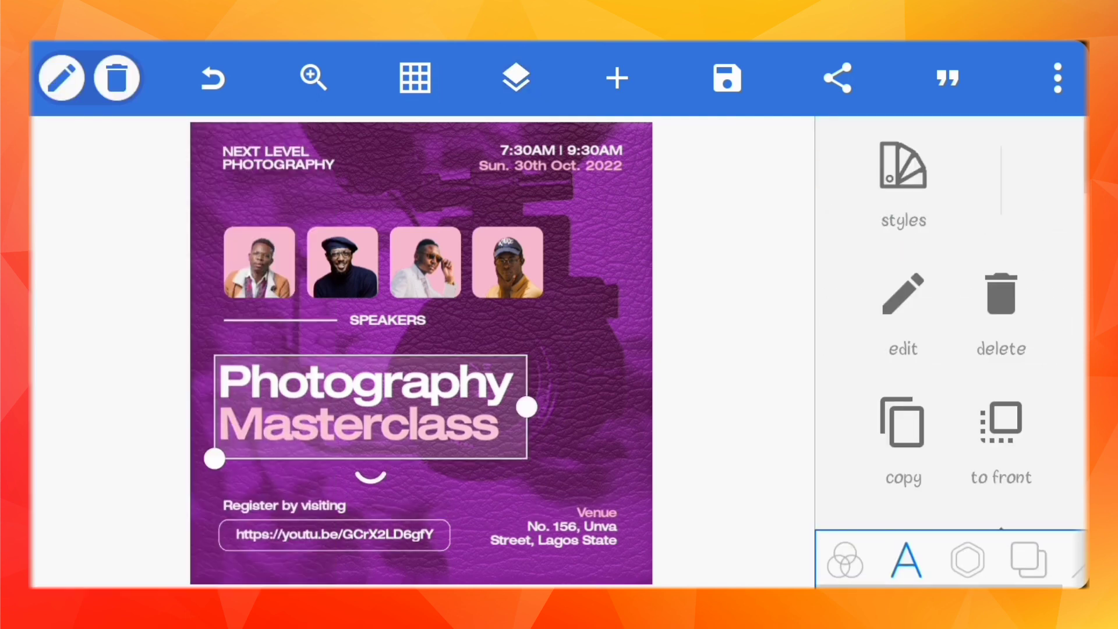
{"action": "left_click", "coordinate": [728, 350]}
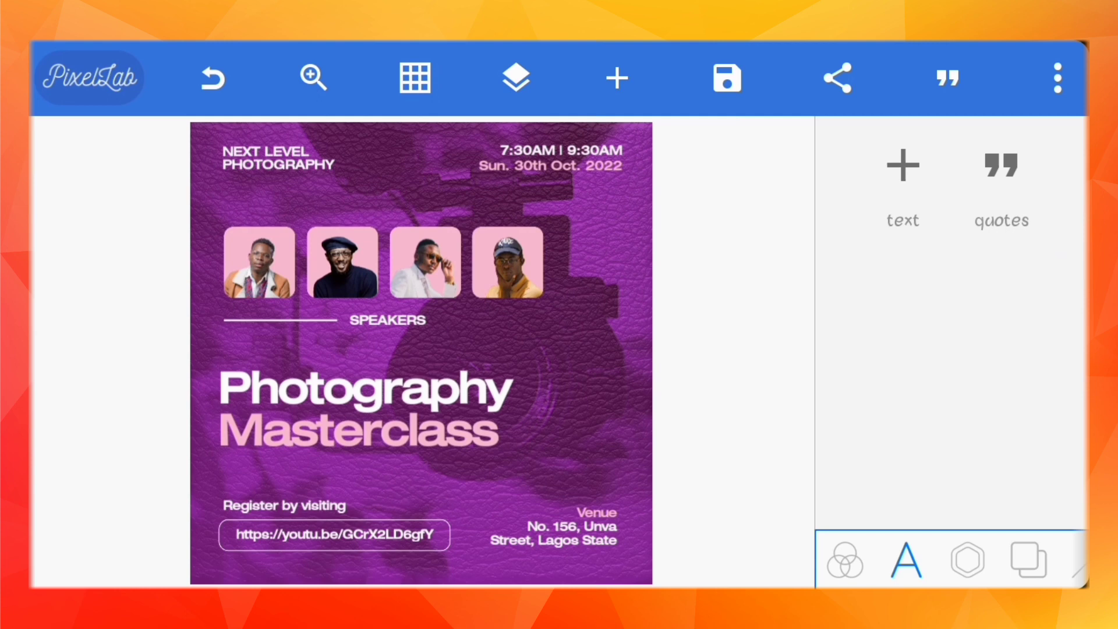
Multi-select the divider line and two speaker photo frames for moving with a 1px step
{"action": "left_click", "coordinate": [516, 78]}
{"action": "scroll", "coordinate": [180, 320], "scroll_direction": "down", "scroll_amount": 5}
{"action": "scroll", "coordinate": [181, 321], "scroll_direction": "down", "scroll_amount": 5}
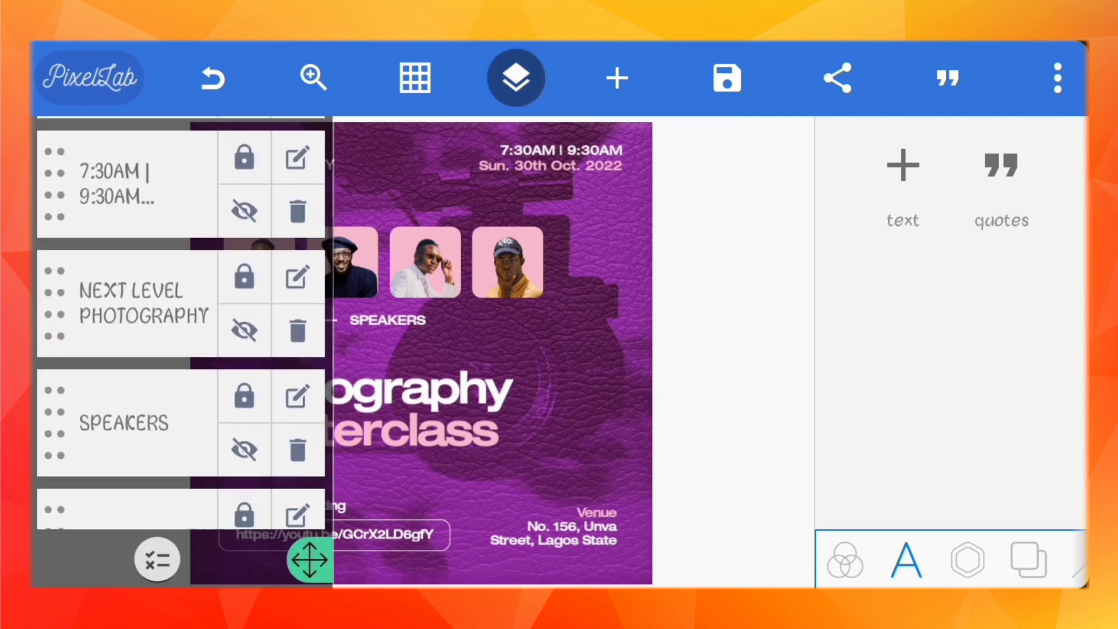
{"action": "scroll", "coordinate": [180, 320], "scroll_direction": "down", "scroll_amount": 4}
{"action": "left_click", "coordinate": [158, 560]}
{"action": "left_click", "coordinate": [271, 338]}
{"action": "scroll", "coordinate": [181, 321], "scroll_direction": "down", "scroll_amount": 3}
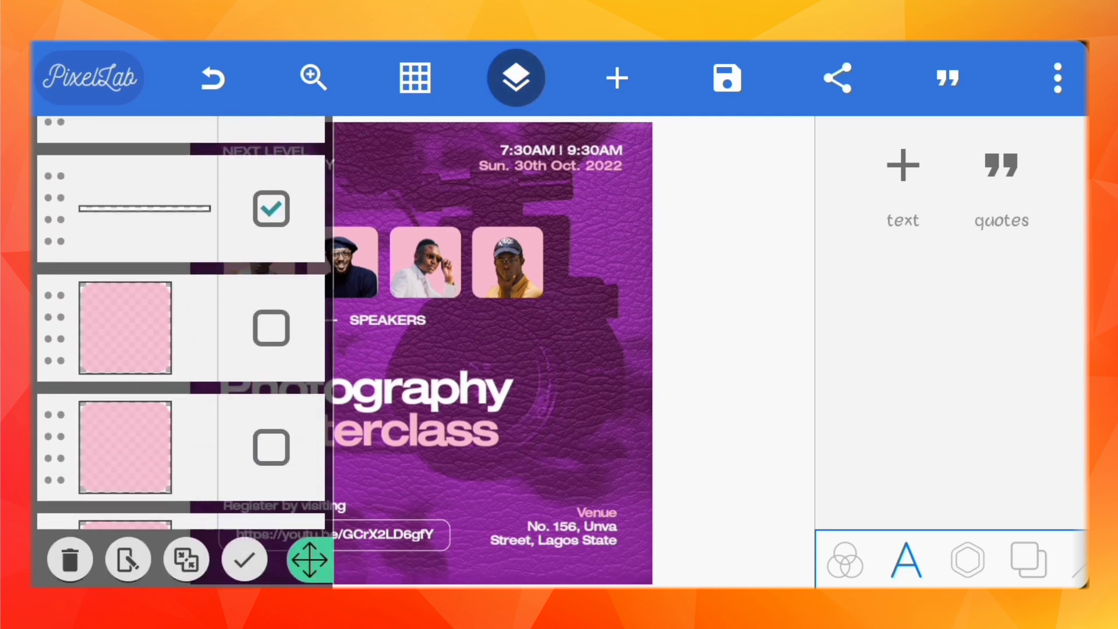
{"action": "scroll", "coordinate": [180, 320], "scroll_direction": "down", "scroll_amount": 3}
{"action": "left_click", "coordinate": [271, 312]}
{"action": "left_click", "coordinate": [271, 431]}
{"action": "left_click", "coordinate": [309, 560]}
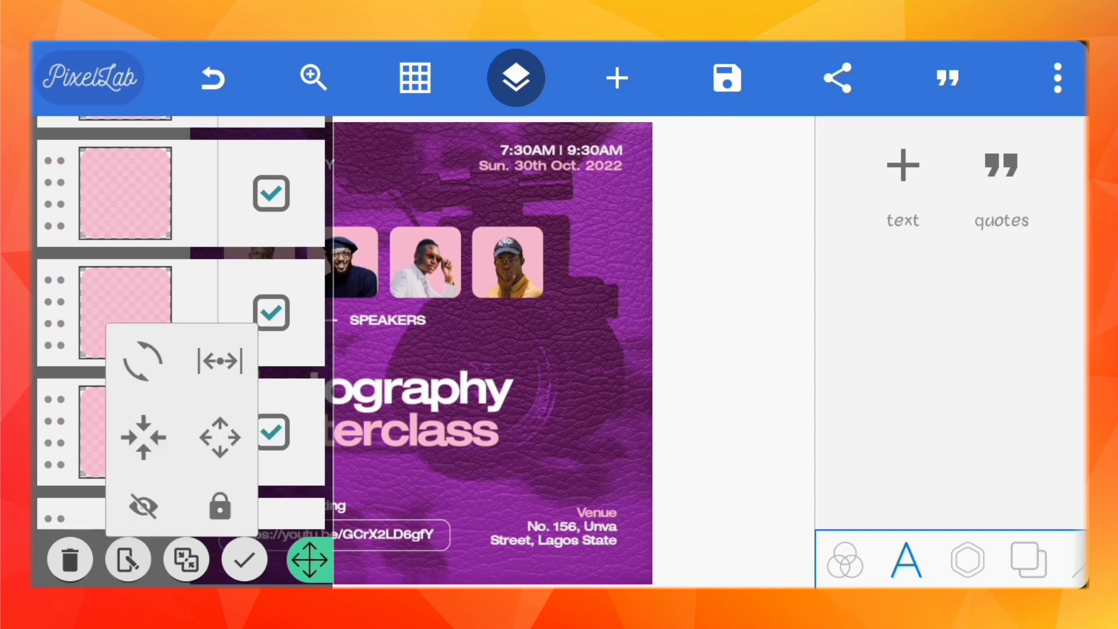
{"action": "left_click", "coordinate": [145, 436]}
{"action": "left_click_drag", "start_coordinate": [891, 253], "coordinate": [849, 253]}
Nudge the grouped speaker photos and divider line down
{"action": "left_click_drag", "start_coordinate": [990, 328], "coordinate": [902, 328]}
{"action": "left_click", "coordinate": [1034, 328]}
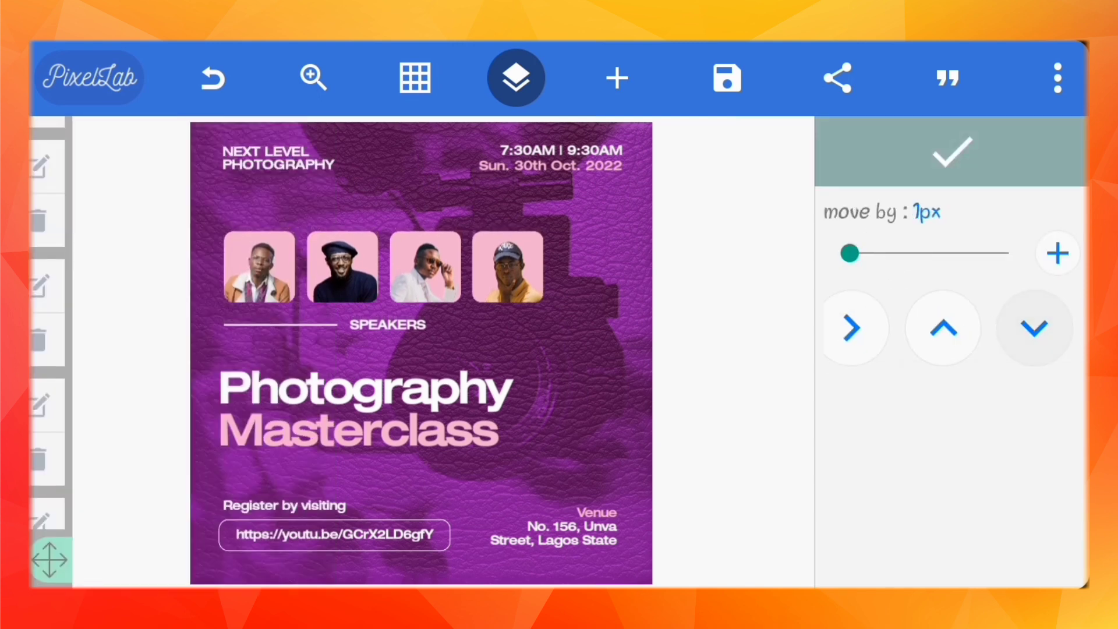
{"action": "left_click", "coordinate": [1034, 328]}
Show the alignment grid and shift a vertical grid guide to the left
{"action": "left_click", "coordinate": [415, 77]}
{"action": "left_click", "coordinate": [454, 560]}
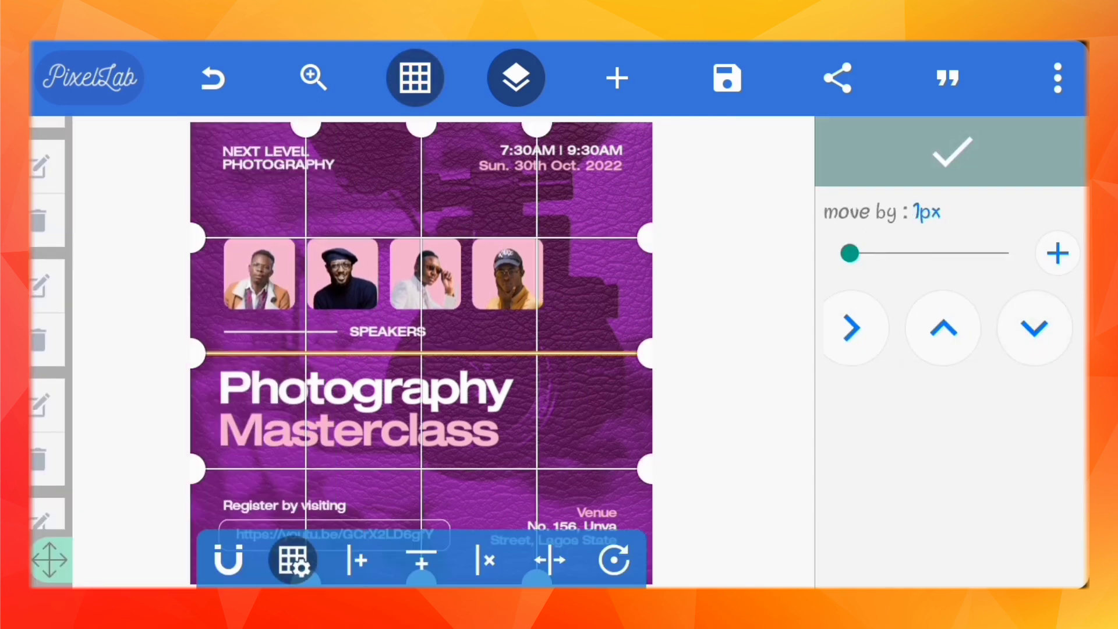
{"action": "left_click_drag", "start_coordinate": [305, 125], "coordinate": [218, 125]}
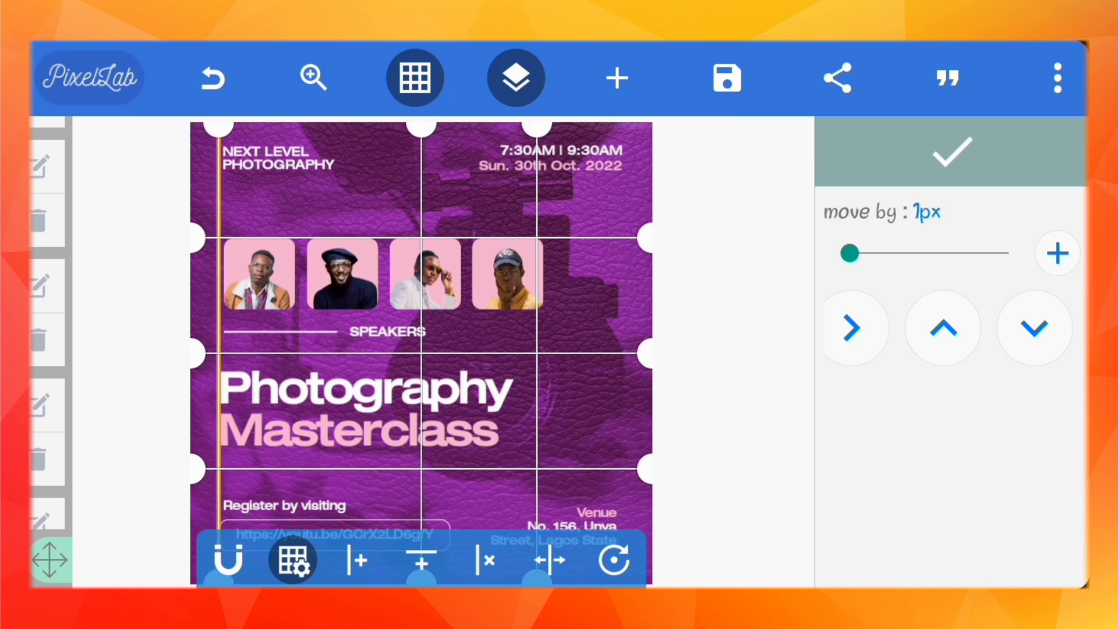
{"action": "left_click", "coordinate": [292, 560]}
Nudge the speaker group slightly left and further down
{"action": "mouse_move", "coordinate": [851, 328]}
{"action": "left_mouse_down"}
{"action": "mouse_move", "coordinate": [961, 328]}
{"action": "mouse_move", "coordinate": [851, 328]}
{"action": "left_mouse_up"}
{"action": "left_click", "coordinate": [869, 327]}
{"action": "left_click", "coordinate": [1034, 328]}
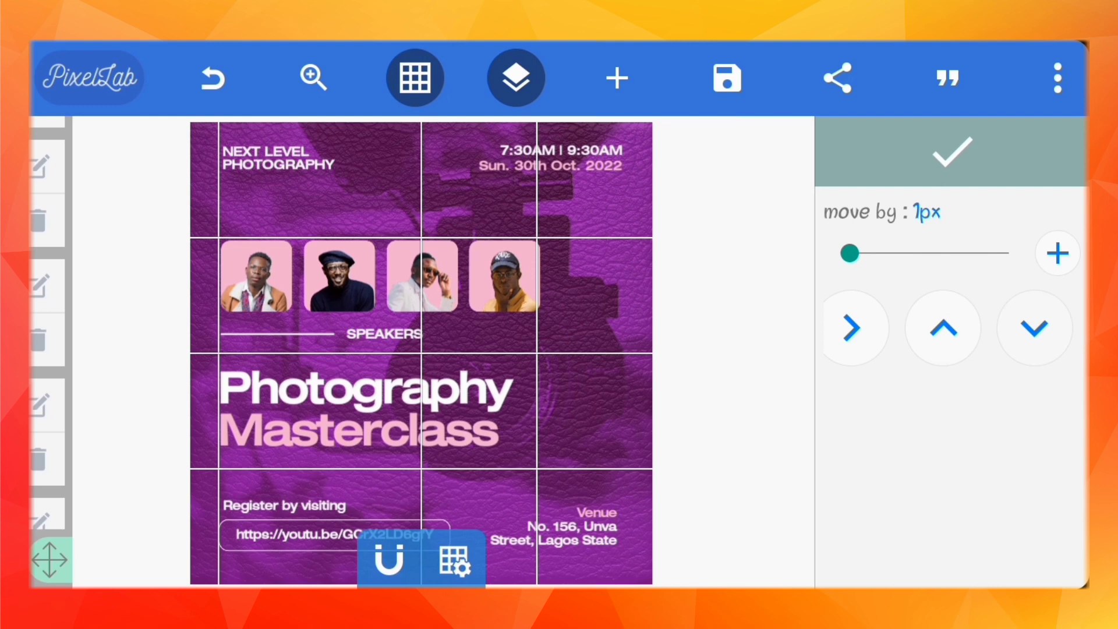
{"action": "left_click", "coordinate": [952, 151]}
Select only the link box layer and nudge it right in 1px steps
{"action": "left_click", "coordinate": [515, 77]}
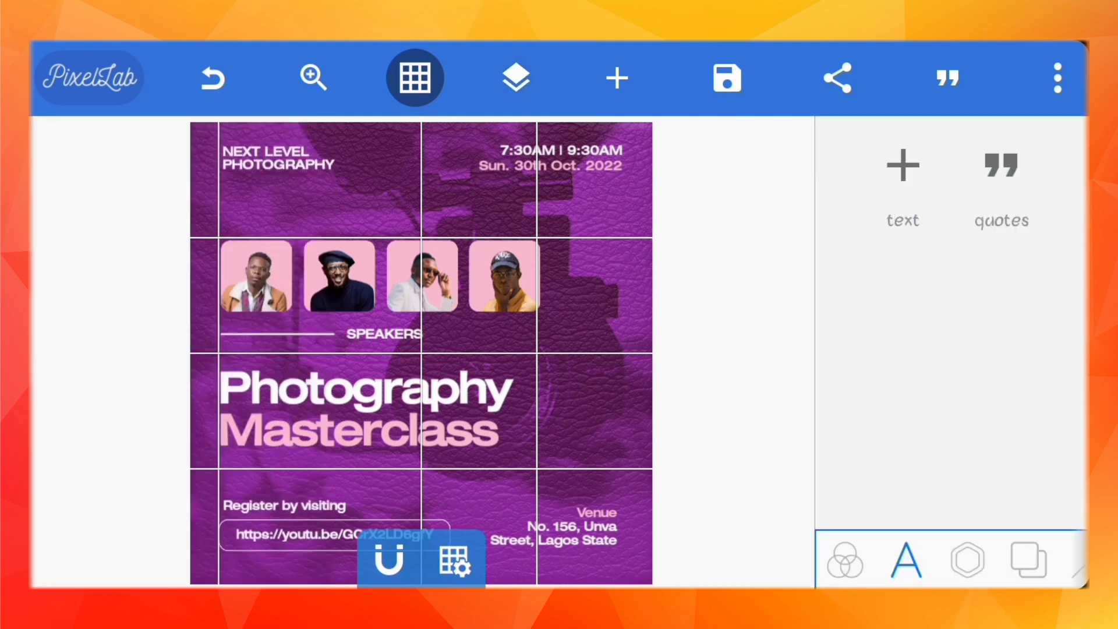
{"action": "left_click", "coordinate": [515, 77]}
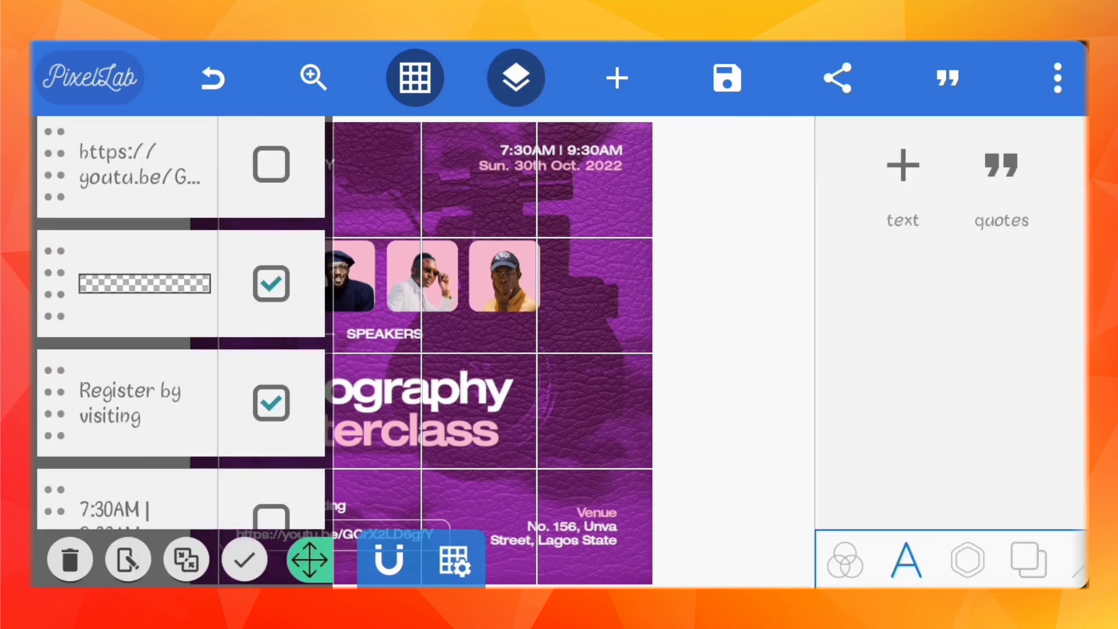
{"action": "left_click", "coordinate": [271, 402]}
{"action": "left_click", "coordinate": [271, 164]}
{"action": "left_click", "coordinate": [128, 560]}
{"action": "left_click", "coordinate": [142, 437]}
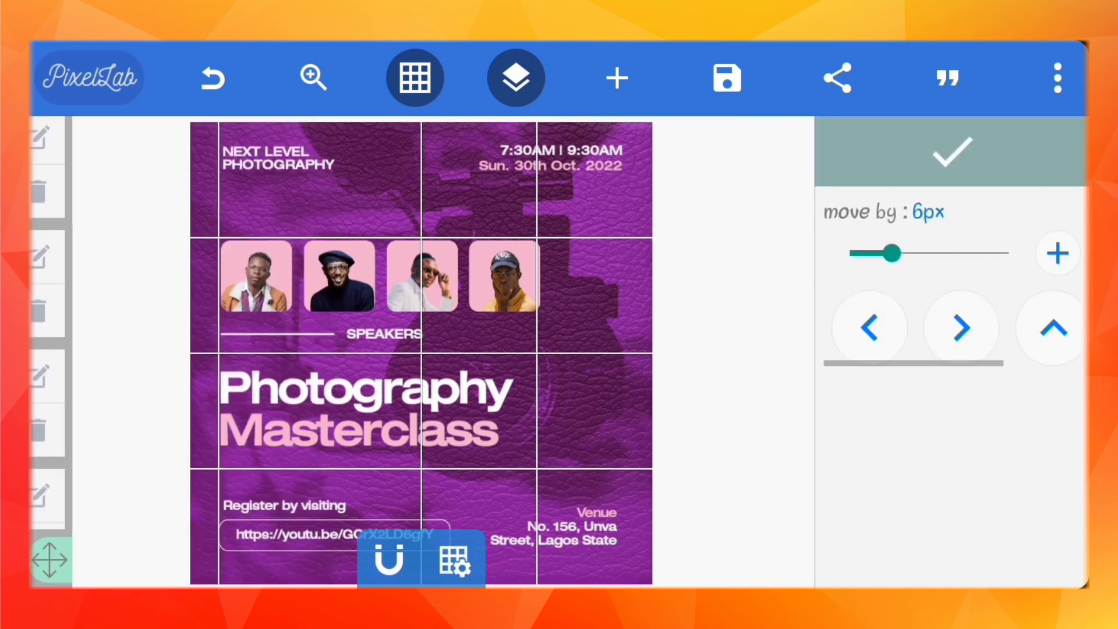
{"action": "left_click_drag", "start_coordinate": [892, 253], "coordinate": [849, 254]}
{"action": "left_click", "coordinate": [961, 328]}
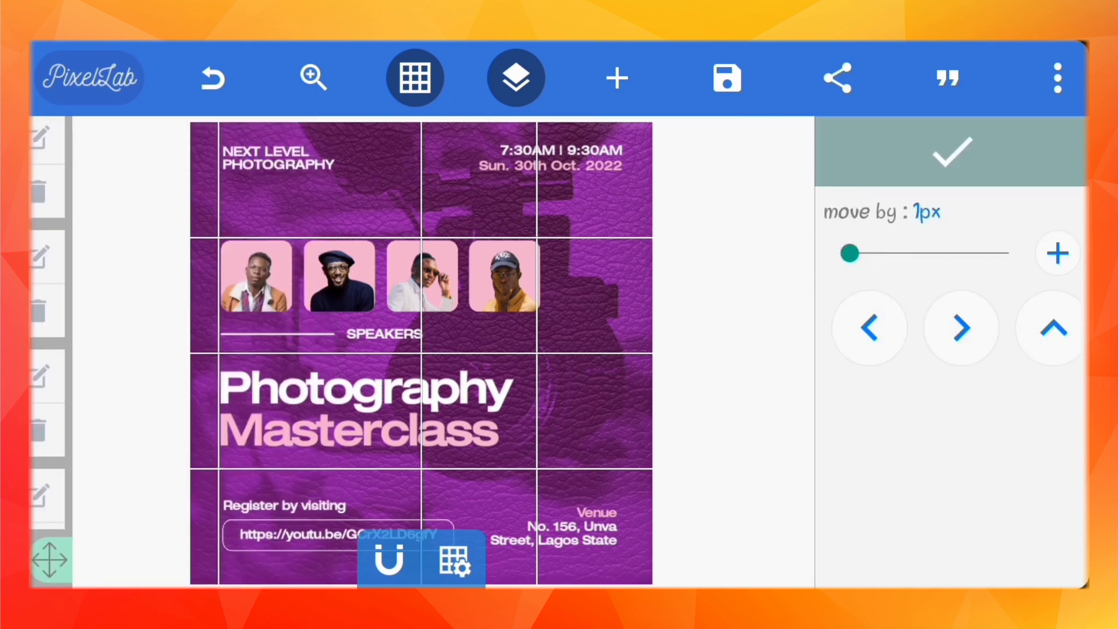
{"action": "left_click", "coordinate": [952, 151]}
Re-toggle the grid and move a vertical guide toward the right edge
{"action": "left_click", "coordinate": [515, 78]}
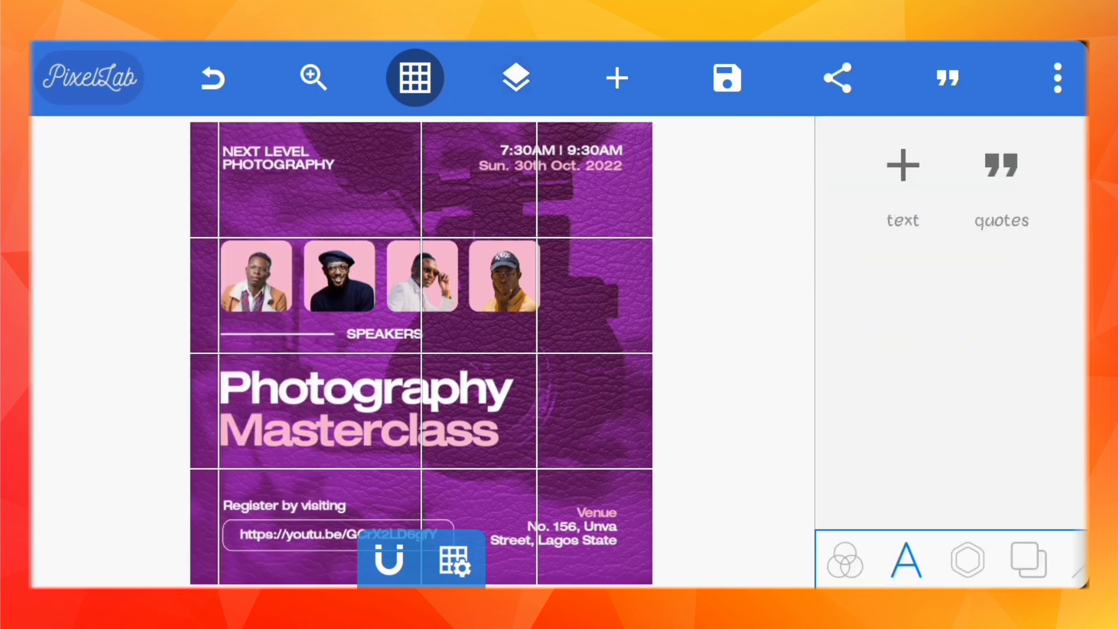
{"action": "left_click", "coordinate": [414, 77]}
{"action": "left_click", "coordinate": [415, 77]}
{"action": "left_click", "coordinate": [454, 560]}
{"action": "left_click_drag", "start_coordinate": [537, 125], "coordinate": [624, 125]}
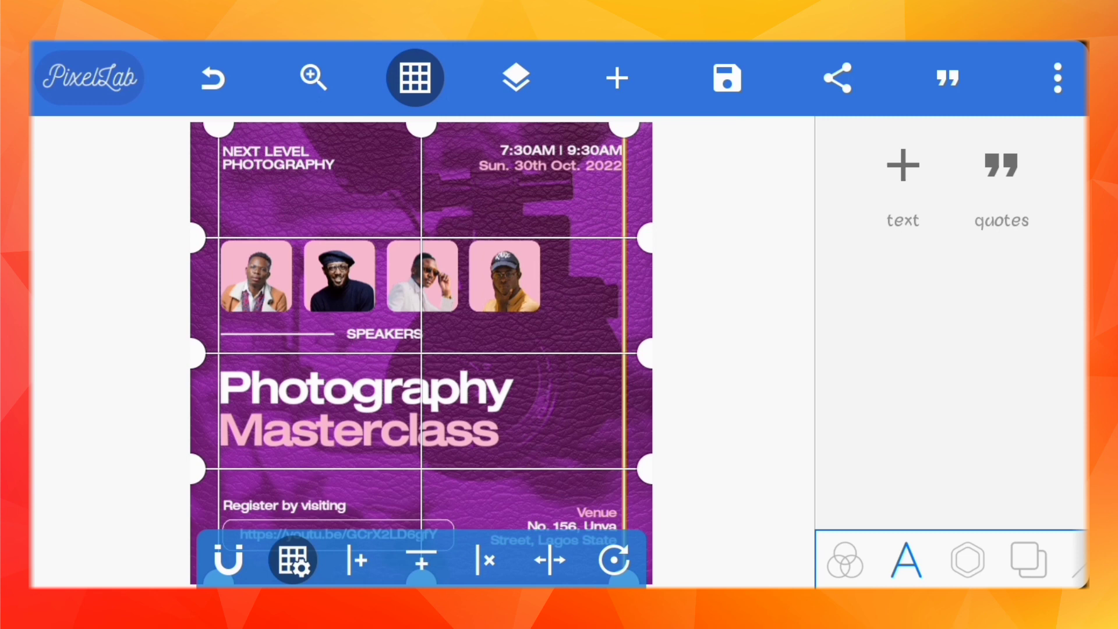
{"action": "left_click", "coordinate": [415, 78]}
{"action": "left_click", "coordinate": [415, 78]}
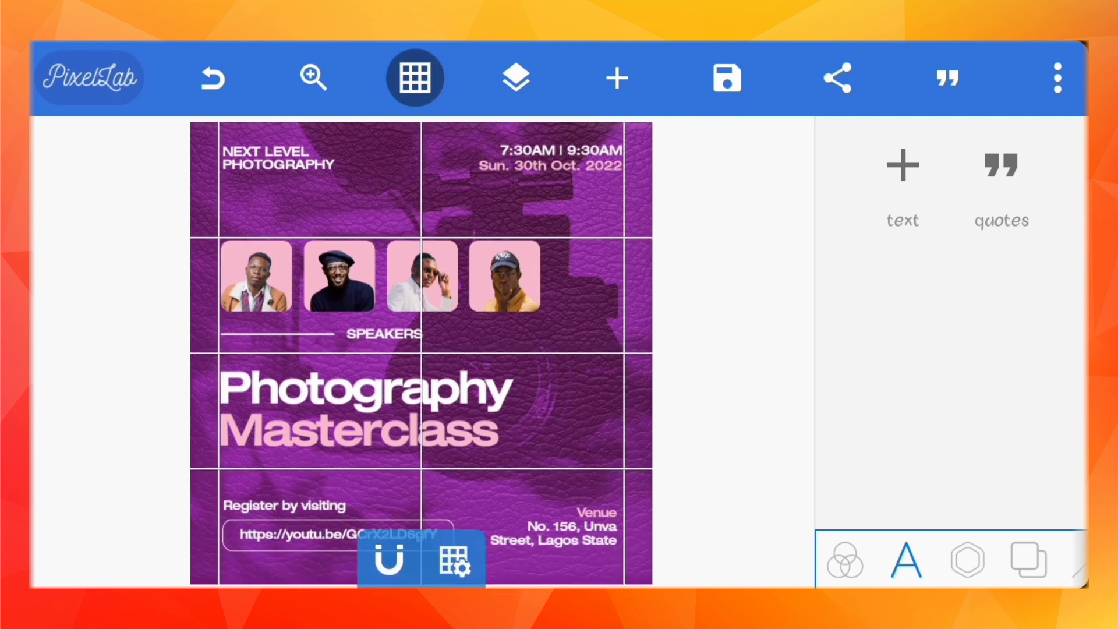
Nudge the Venue text right in 1px steps
{"action": "left_click", "coordinate": [516, 77]}
{"action": "left_click", "coordinate": [140, 175]}
{"action": "scroll", "coordinate": [952, 350], "scroll_direction": "down", "scroll_amount": 5}
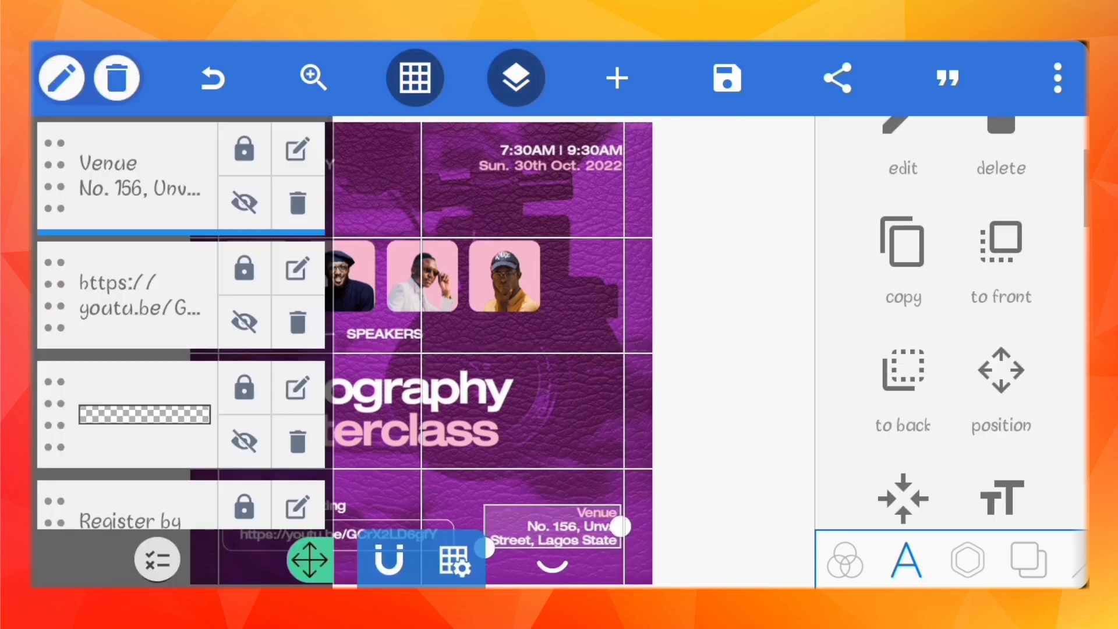
{"action": "left_click", "coordinate": [516, 77]}
{"action": "left_click", "coordinate": [1001, 318]}
{"action": "left_click_drag", "start_coordinate": [903, 253], "coordinate": [849, 253]}
{"action": "left_click", "coordinate": [962, 328]}
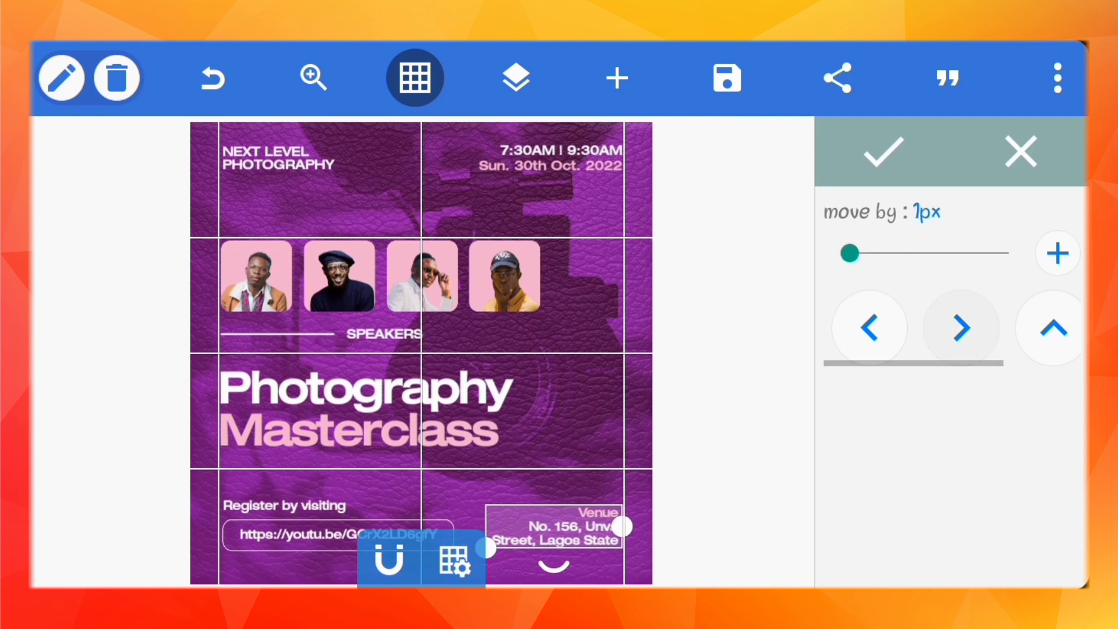
{"action": "left_click", "coordinate": [883, 151]}
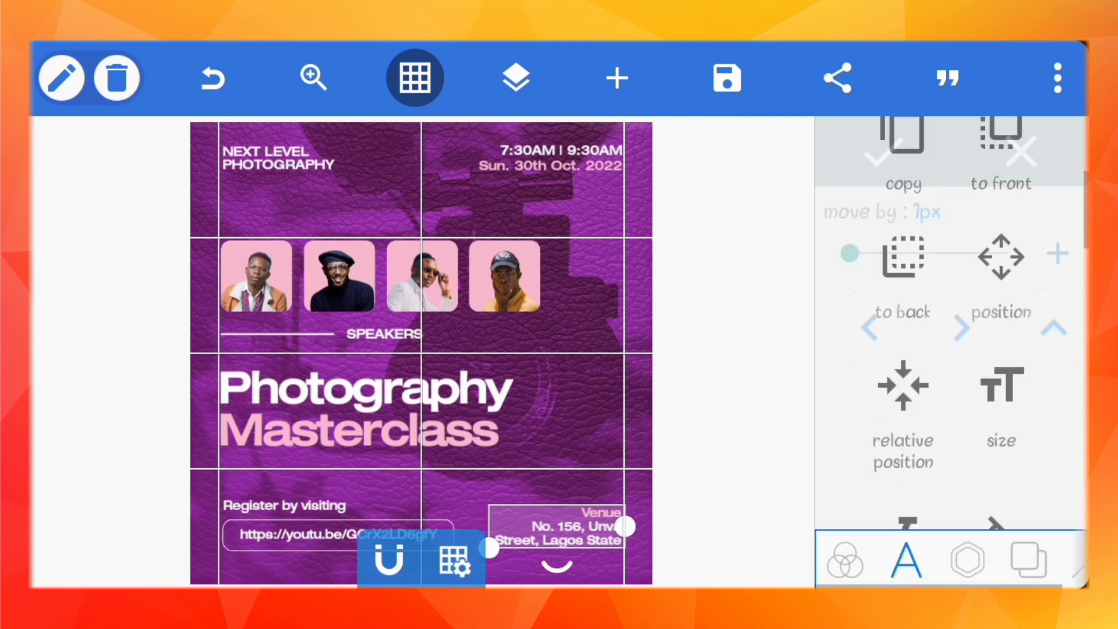
{"action": "left_click", "coordinate": [727, 291]}
Make the date and time text slightly smaller
{"action": "left_click", "coordinate": [551, 157]}
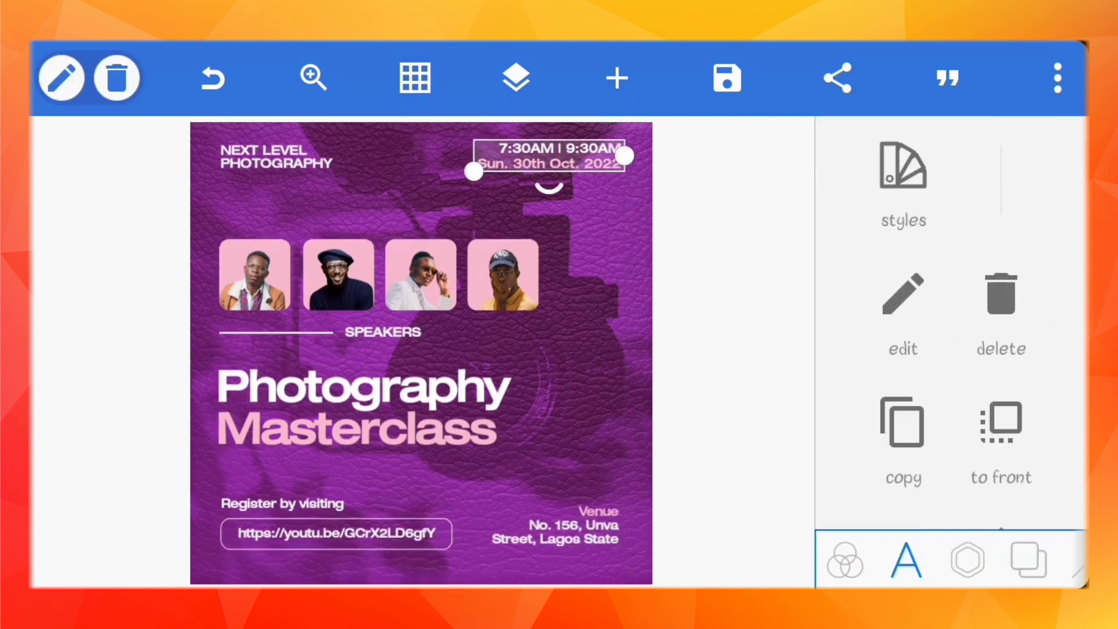
{"action": "scroll", "coordinate": [952, 349], "scroll_direction": "down", "scroll_amount": 3}
{"action": "scroll", "coordinate": [952, 349], "scroll_direction": "down", "scroll_amount": 5}
{"action": "left_click", "coordinate": [1001, 320]}
{"action": "left_click_drag", "start_coordinate": [857, 253], "coordinate": [854, 253]}
{"action": "left_click", "coordinate": [883, 152]}
Show the grid and select the registration link text for positioning
{"action": "left_click", "coordinate": [415, 78]}
{"action": "left_click", "coordinate": [554, 521]}
{"action": "left_click", "coordinate": [454, 562]}
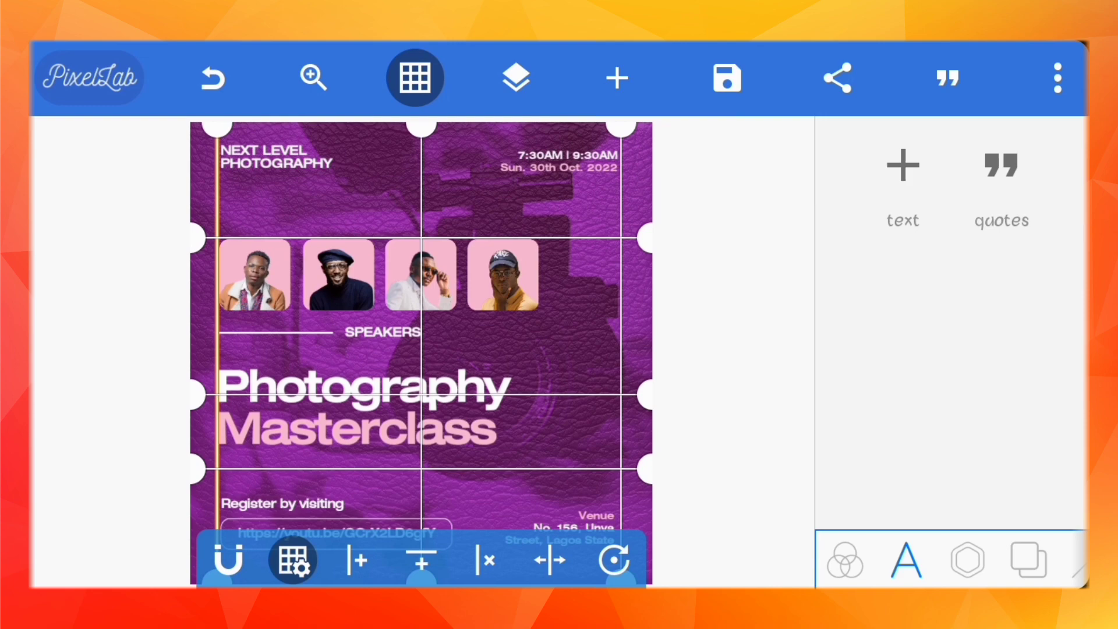
{"action": "left_click", "coordinate": [274, 157]}
{"action": "left_click", "coordinate": [335, 533]}
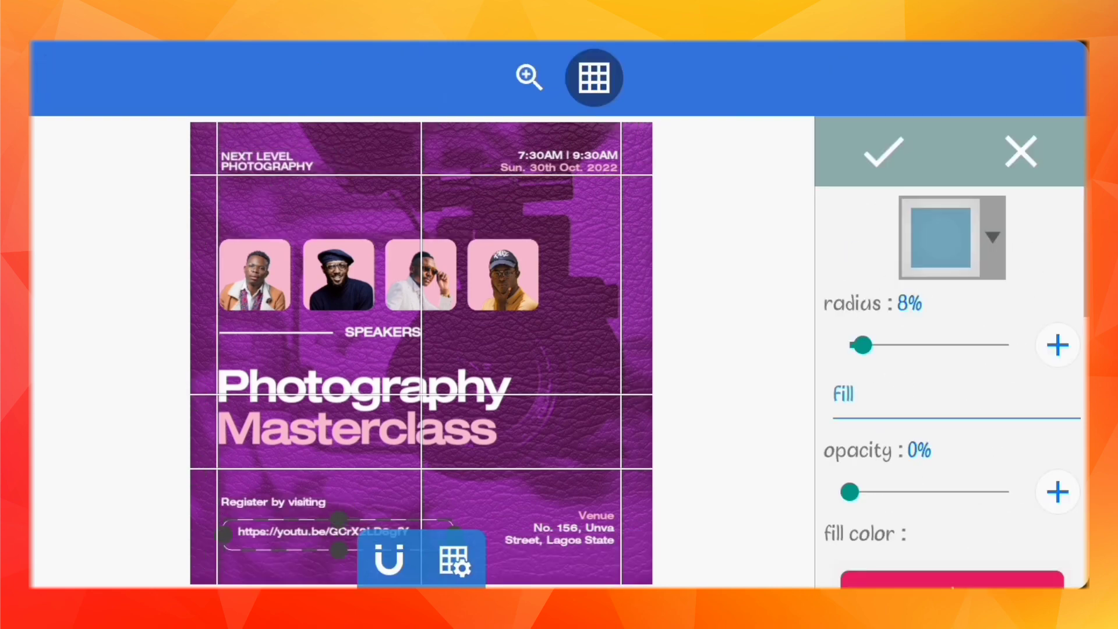
Nudge the 'Register by visiting' text into place, then hide the grid
{"action": "left_click", "coordinate": [1021, 152]}
{"action": "left_click", "coordinate": [906, 560]}
{"action": "left_click", "coordinate": [274, 502]}
{"action": "left_click", "coordinate": [883, 151]}
{"action": "left_click", "coordinate": [382, 332]}
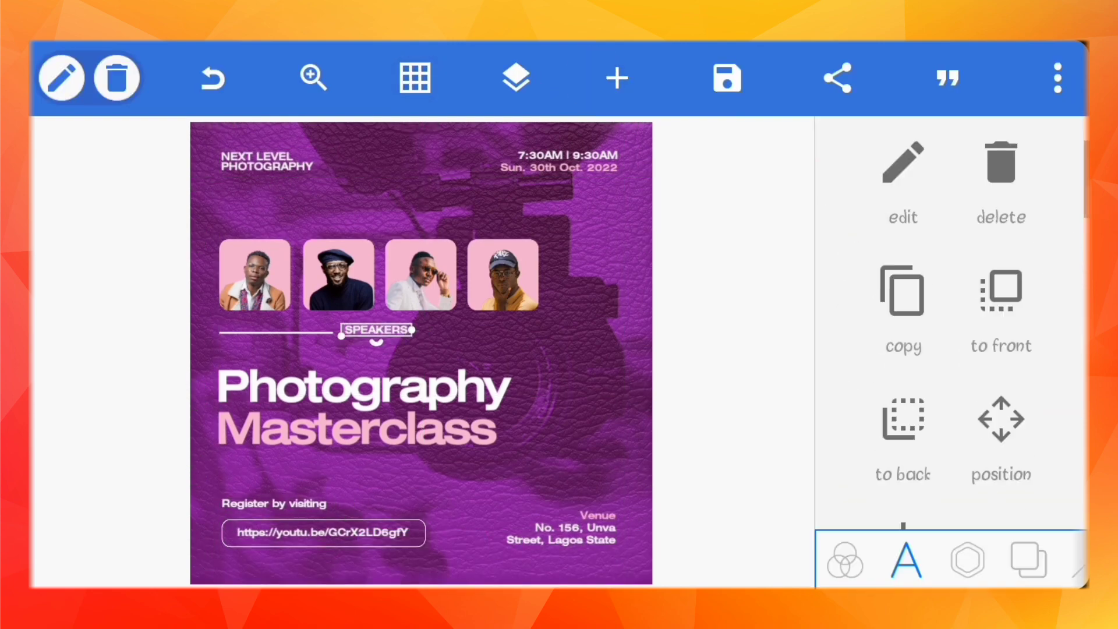
{"action": "left_click", "coordinate": [727, 350]}
Save the poster as a project named 'socialmpostdes'
{"action": "left_click", "coordinate": [727, 78]}
{"action": "left_click", "coordinate": [779, 130]}
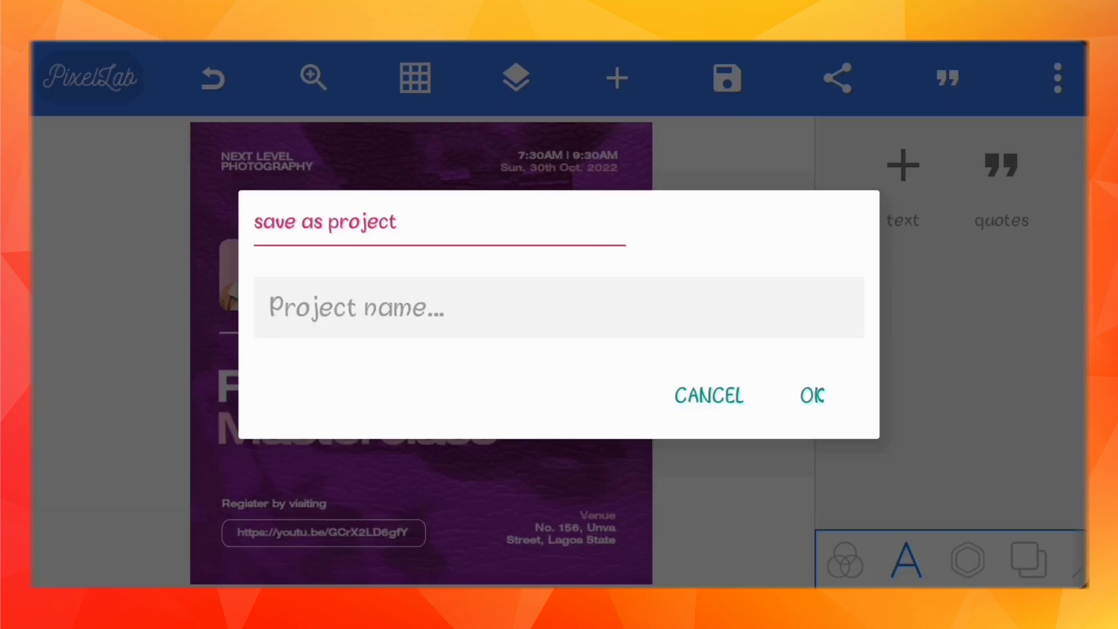
{"action": "left_click", "coordinate": [559, 306]}
{"action": "type", "text": "socia"}
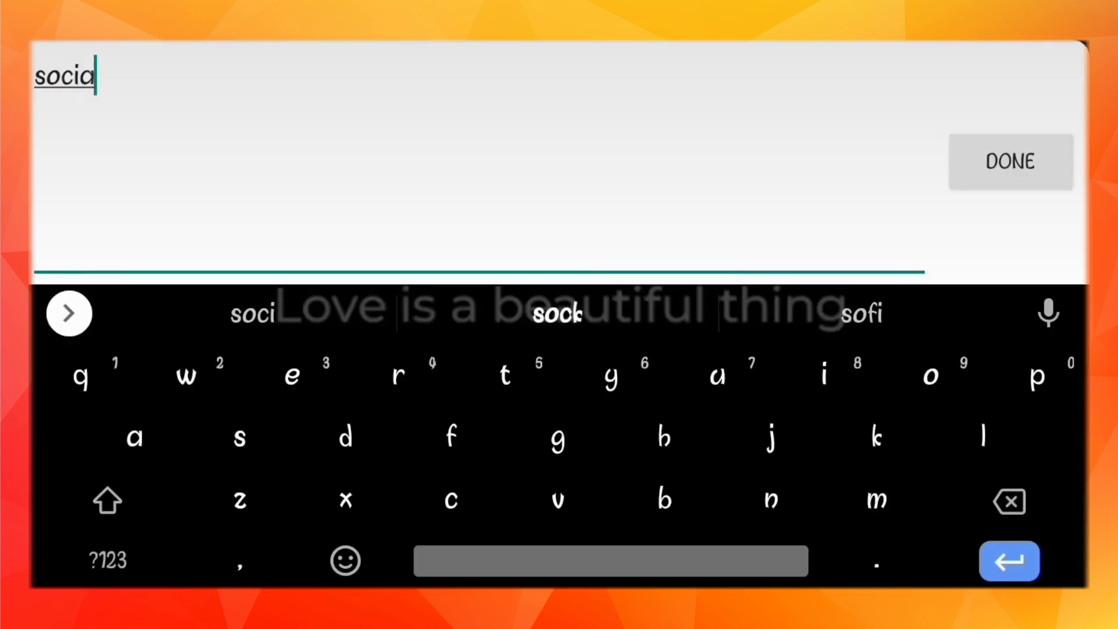
{"action": "type", "text": "lmpost"}
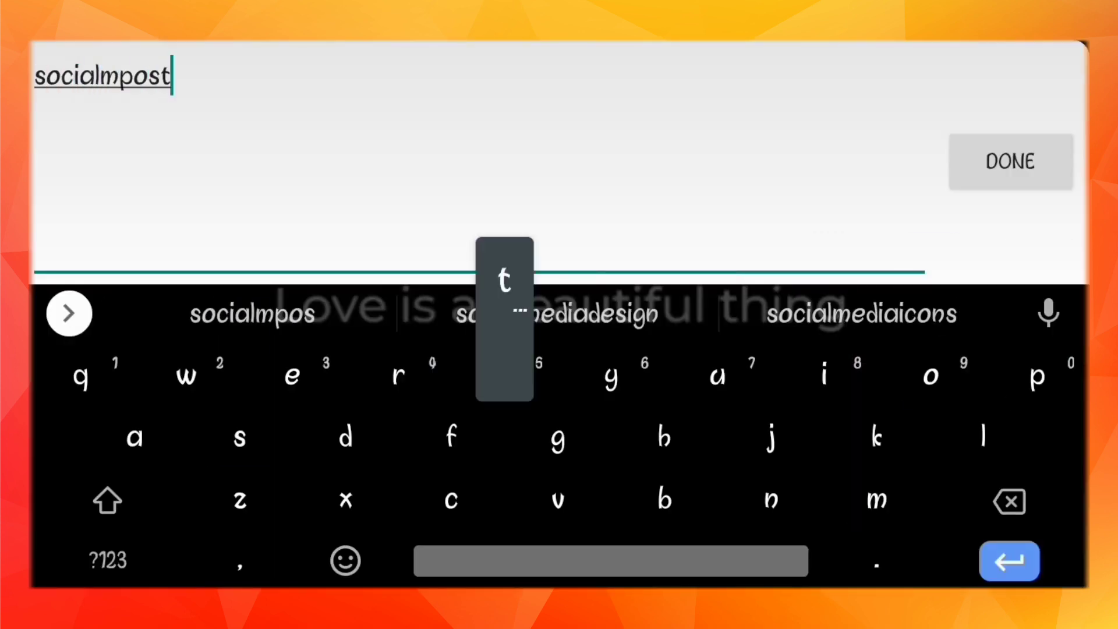
{"action": "type", "text": "des"}
{"action": "left_click", "coordinate": [1010, 161]}
{"action": "left_click", "coordinate": [811, 394]}
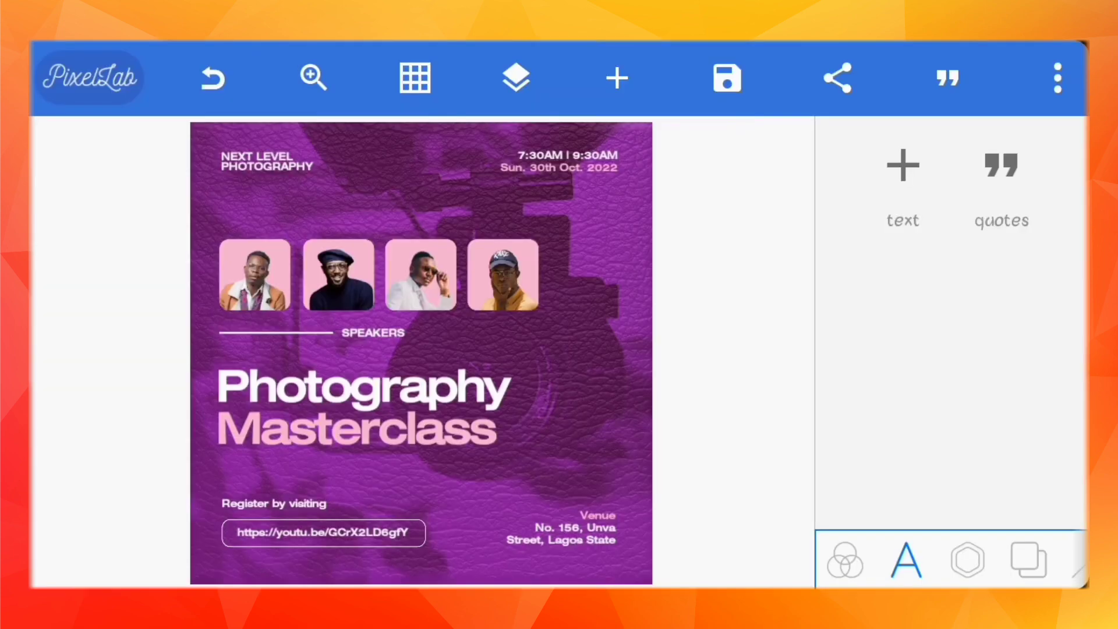
Export the poster as an ultra-size image to the gallery
{"action": "left_click", "coordinate": [727, 78]}
{"action": "left_click", "coordinate": [798, 190]}
{"action": "left_click", "coordinate": [1010, 457]}
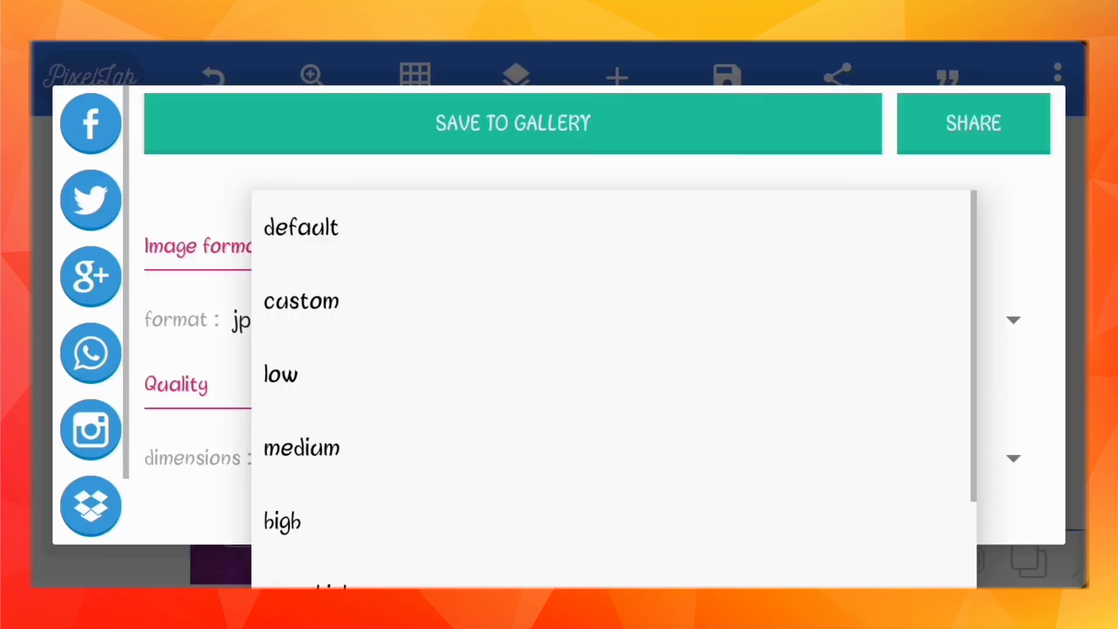
{"action": "scroll", "coordinate": [612, 385], "scroll_direction": "down", "scroll_amount": 2}
{"action": "left_click", "coordinate": [290, 553]}
{"action": "left_click", "coordinate": [512, 123]}
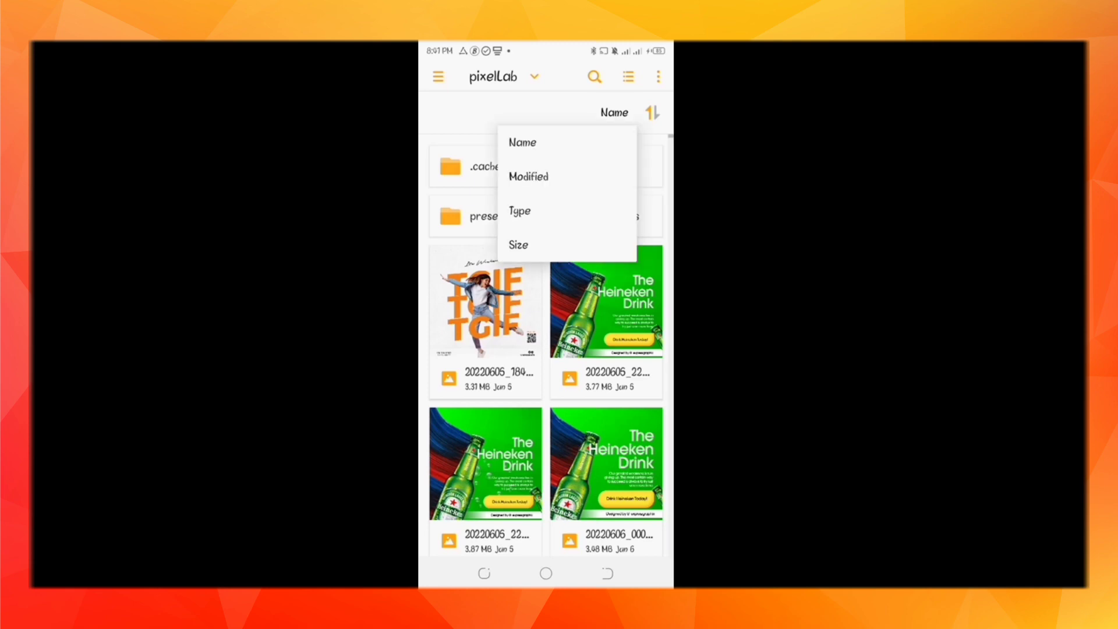
Open the newest exported poster and apply HDR Scape People at +6
{"action": "left_click", "coordinate": [528, 175]}
{"action": "left_click", "coordinate": [486, 303]}
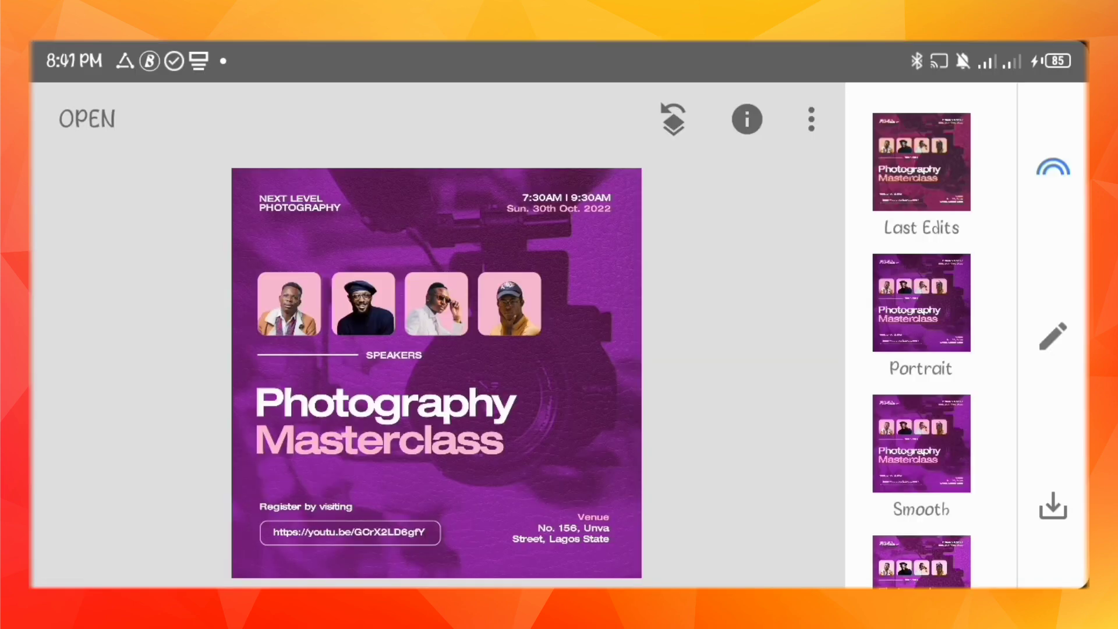
{"action": "left_click", "coordinate": [1053, 336]}
{"action": "left_click", "coordinate": [945, 402]}
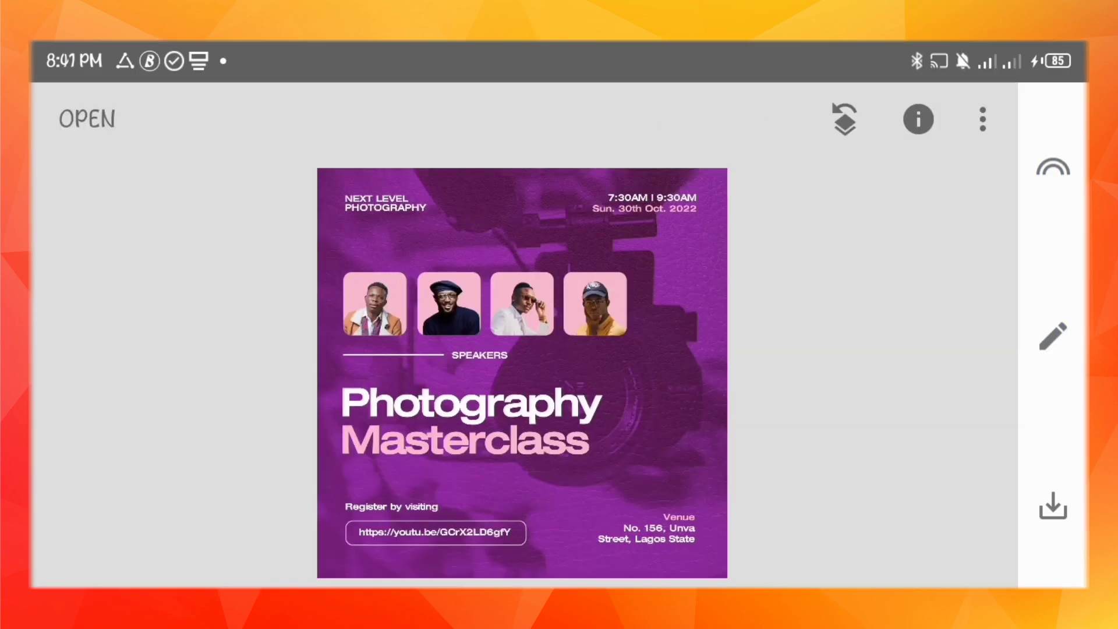
{"action": "left_click", "coordinate": [198, 448]}
{"action": "left_click_drag", "start_coordinate": [699, 262], "coordinate": [384, 262]}
{"action": "left_click", "coordinate": [1047, 554]}
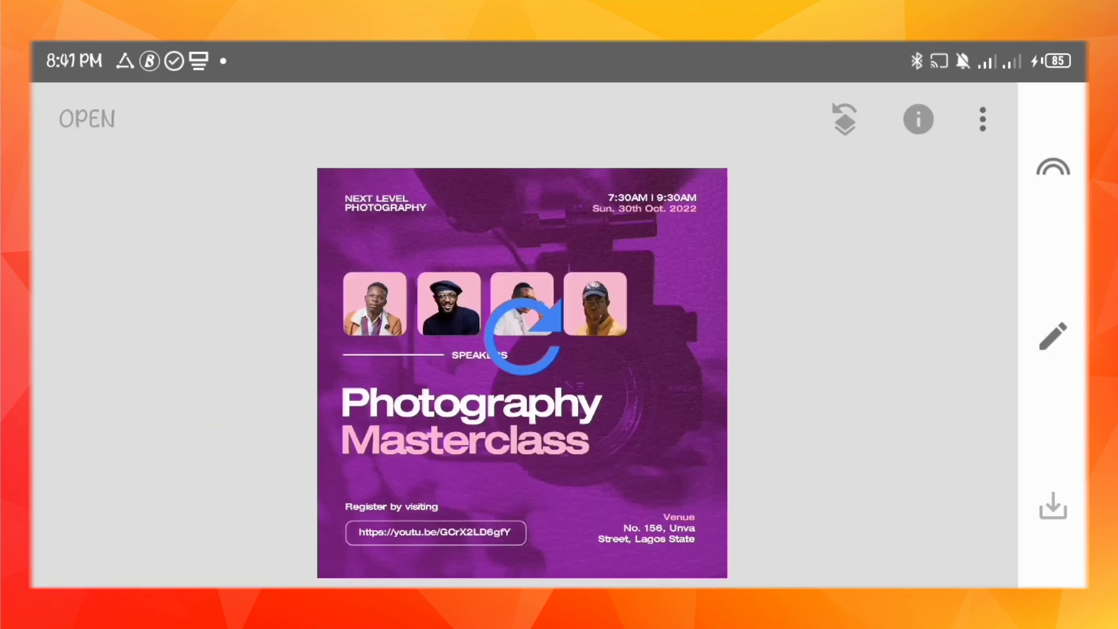
Apply Tonal Contrast with High Tones at +30
{"action": "left_click", "coordinate": [1052, 336]}
{"action": "scroll", "coordinate": [740, 335], "scroll_direction": "down", "scroll_amount": 5}
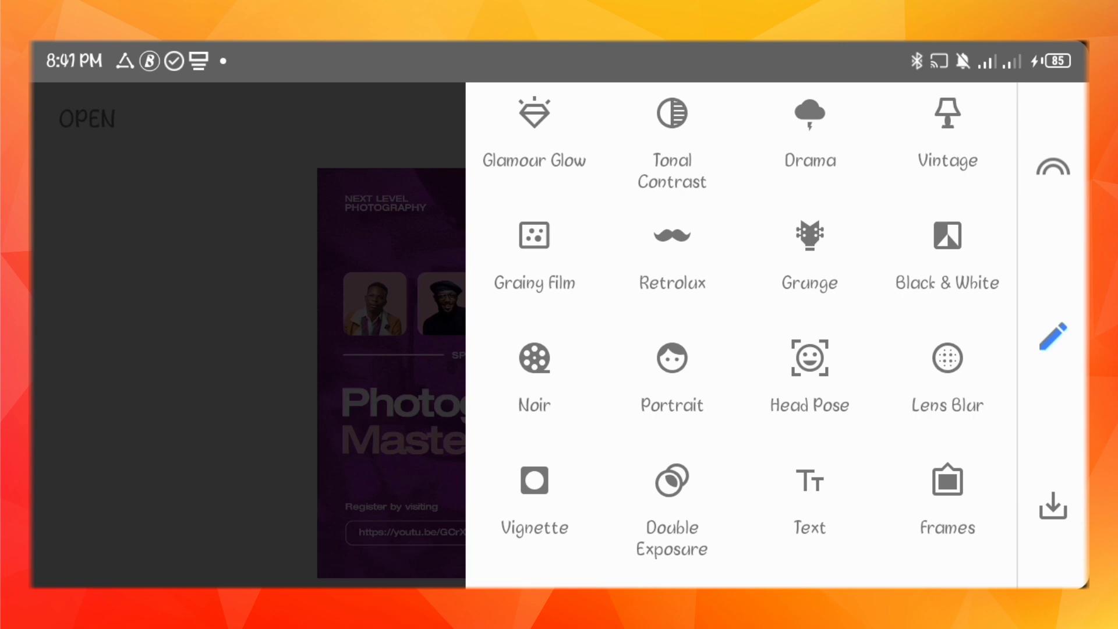
{"action": "left_click", "coordinate": [672, 140]}
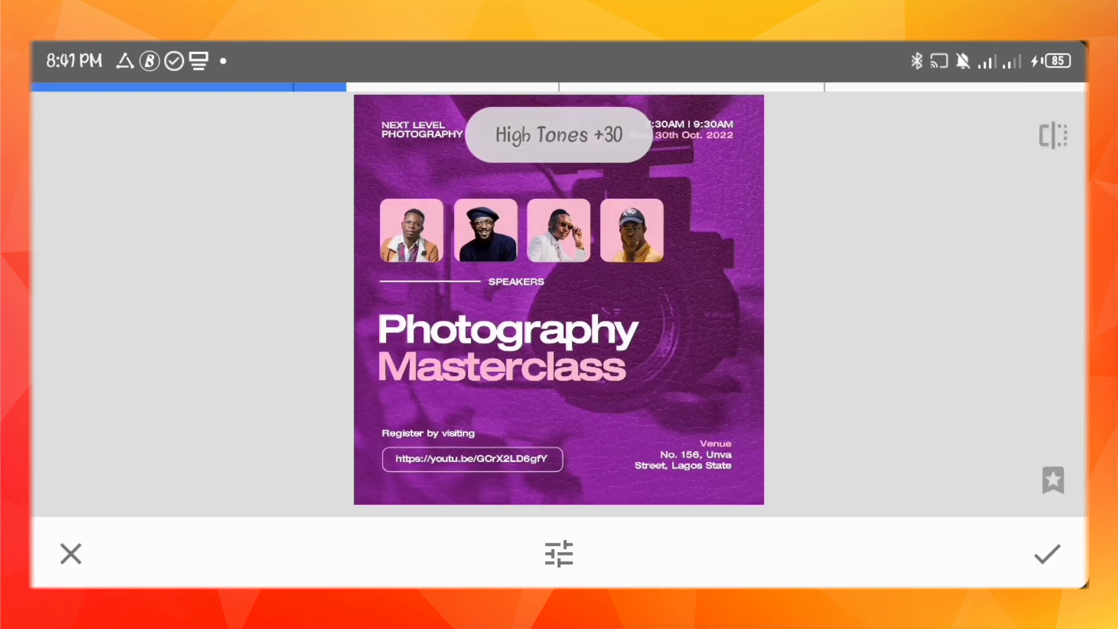
{"action": "left_click", "coordinate": [1046, 553]}
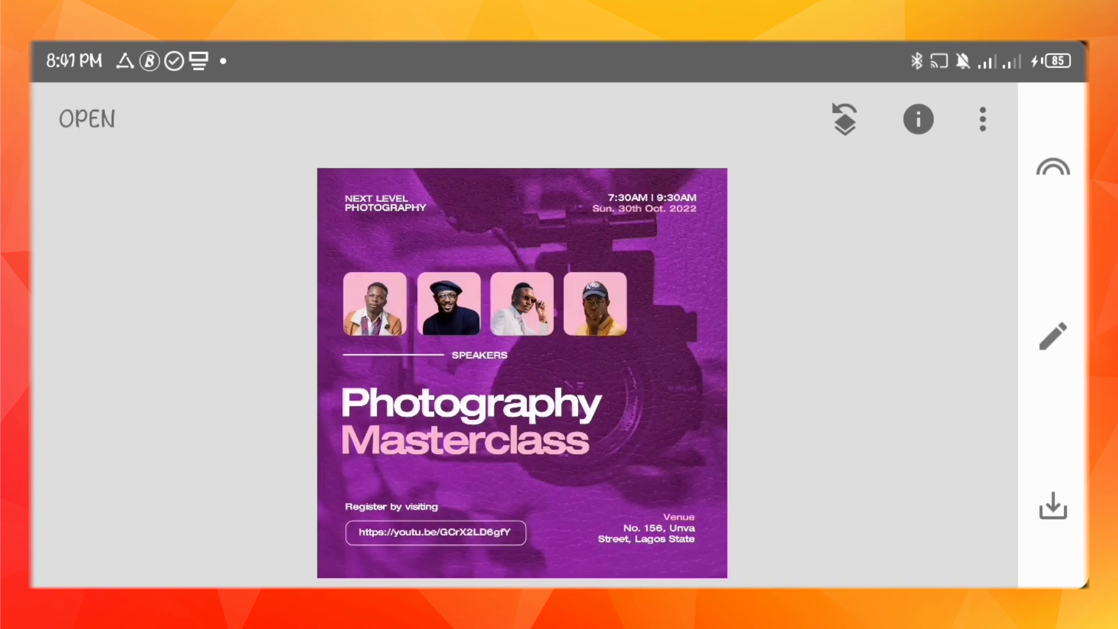
Apply the Portrait Face Spotlight adjustment
{"action": "left_click", "coordinate": [1053, 336]}
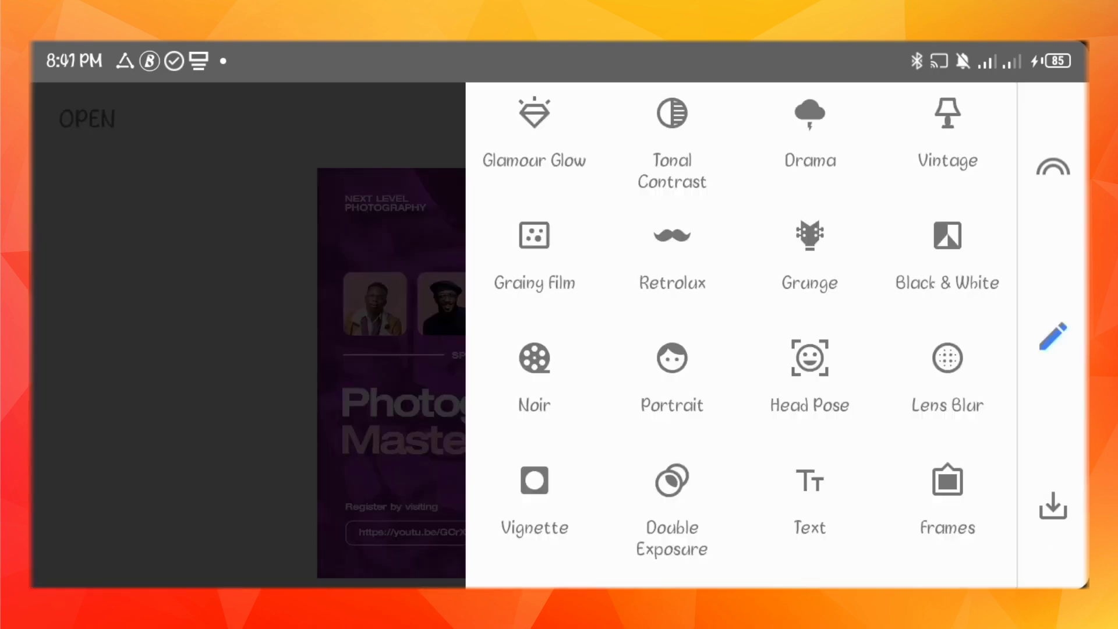
{"action": "left_click", "coordinate": [672, 364]}
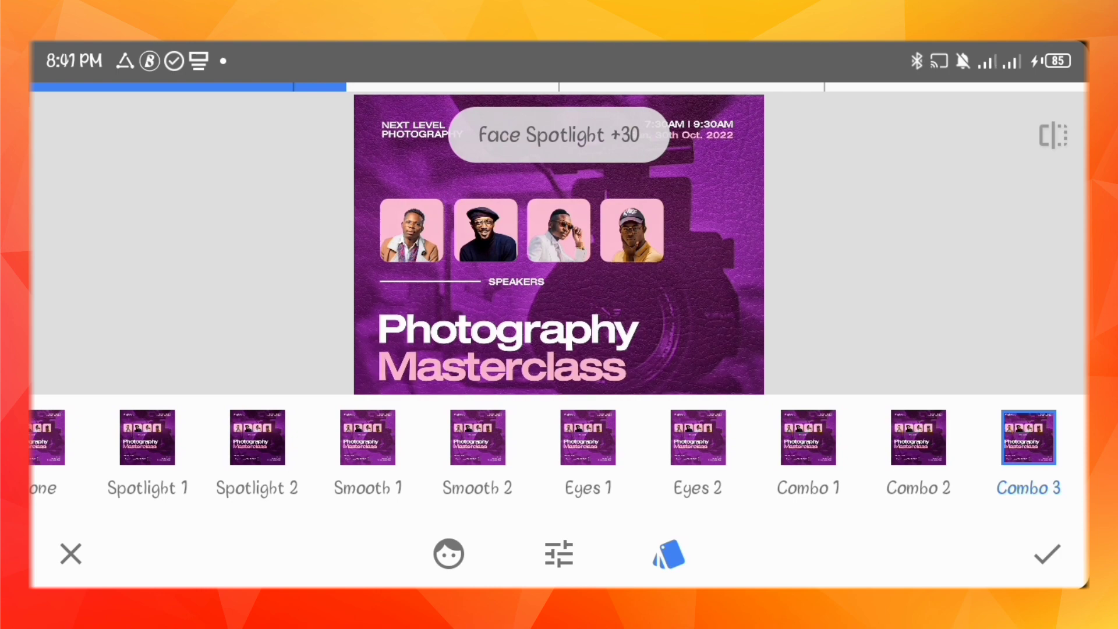
{"action": "left_click", "coordinate": [1047, 553]}
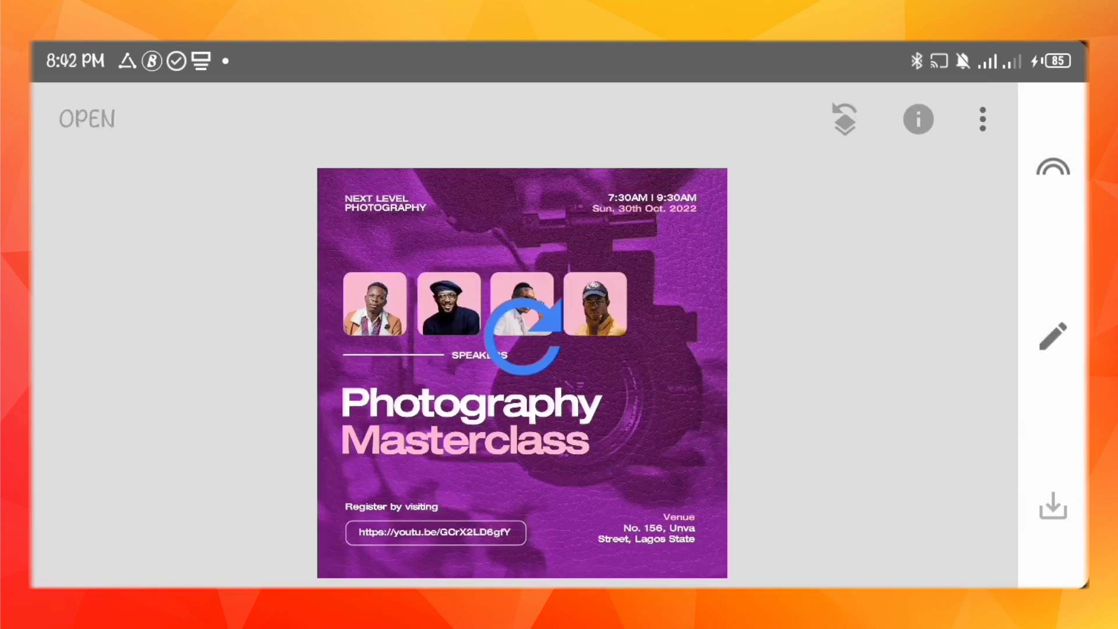
Apply Grainy Film with the L05 preset after trying L04 and A04
{"action": "left_click", "coordinate": [1052, 336]}
{"action": "left_click", "coordinate": [534, 250]}
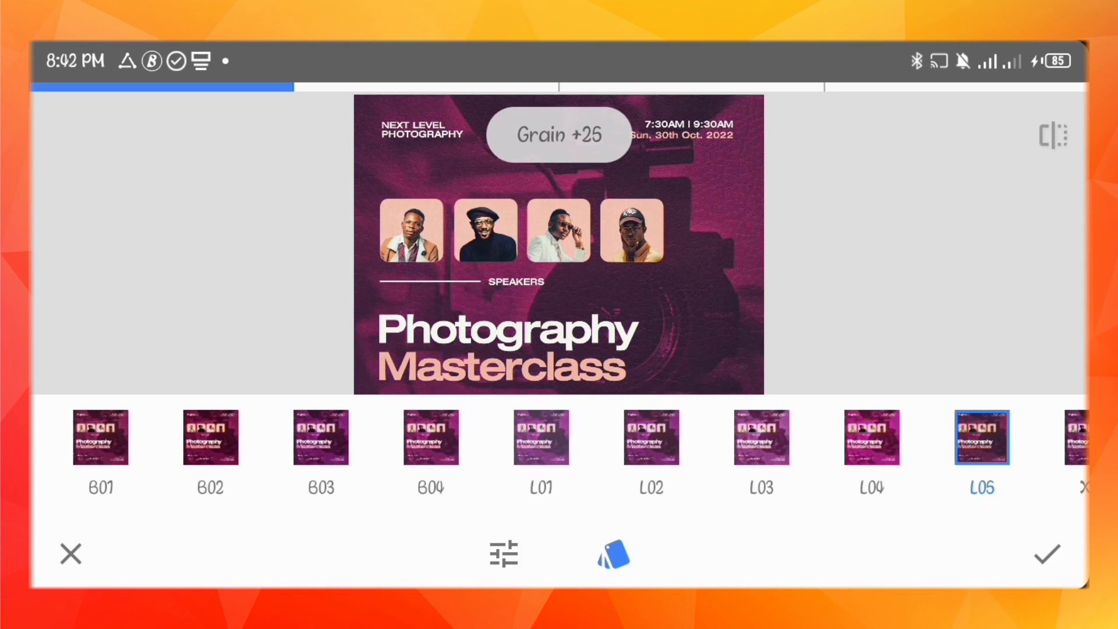
{"action": "left_click", "coordinate": [448, 437]}
{"action": "scroll", "coordinate": [559, 437], "scroll_direction": "left", "scroll_amount": 5}
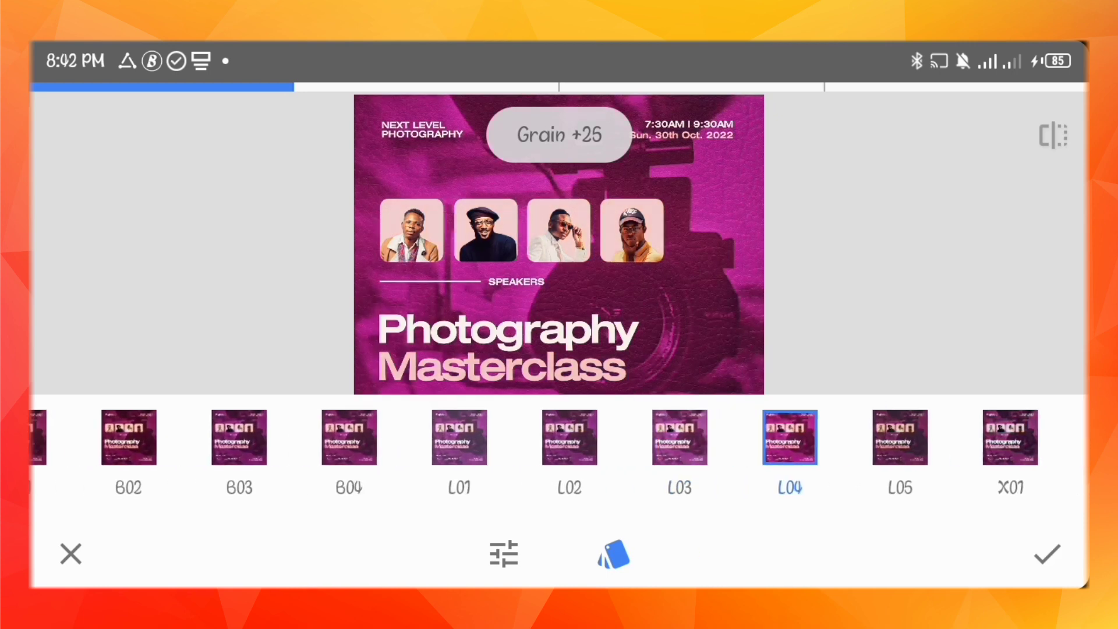
{"action": "left_click", "coordinate": [419, 437]}
{"action": "scroll", "coordinate": [559, 437], "scroll_direction": "right", "scroll_amount": 7}
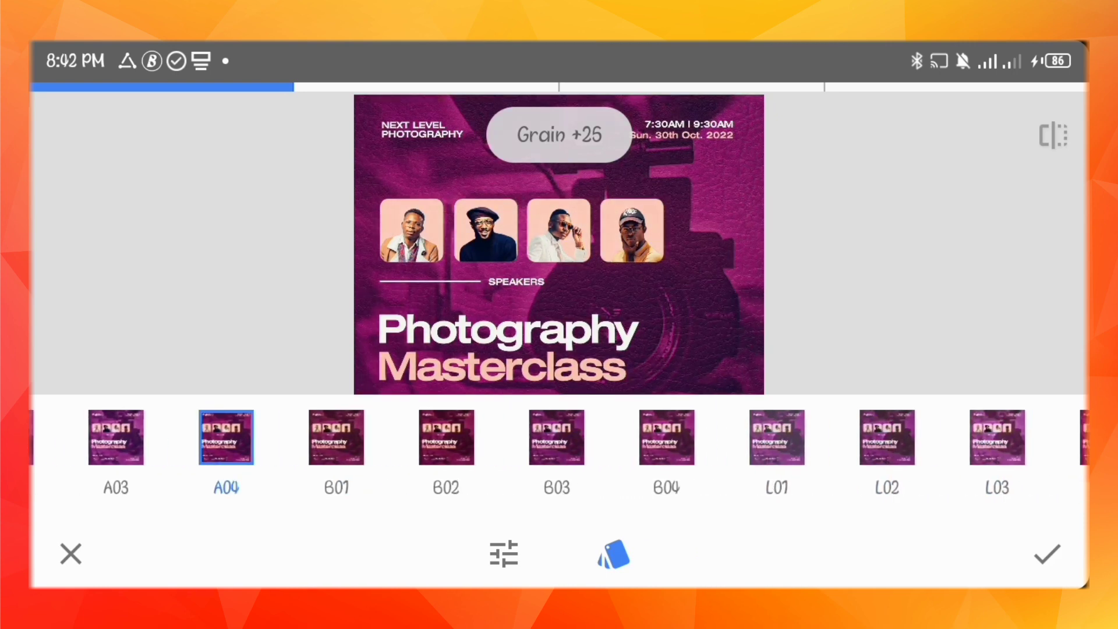
{"action": "left_click", "coordinate": [474, 437]}
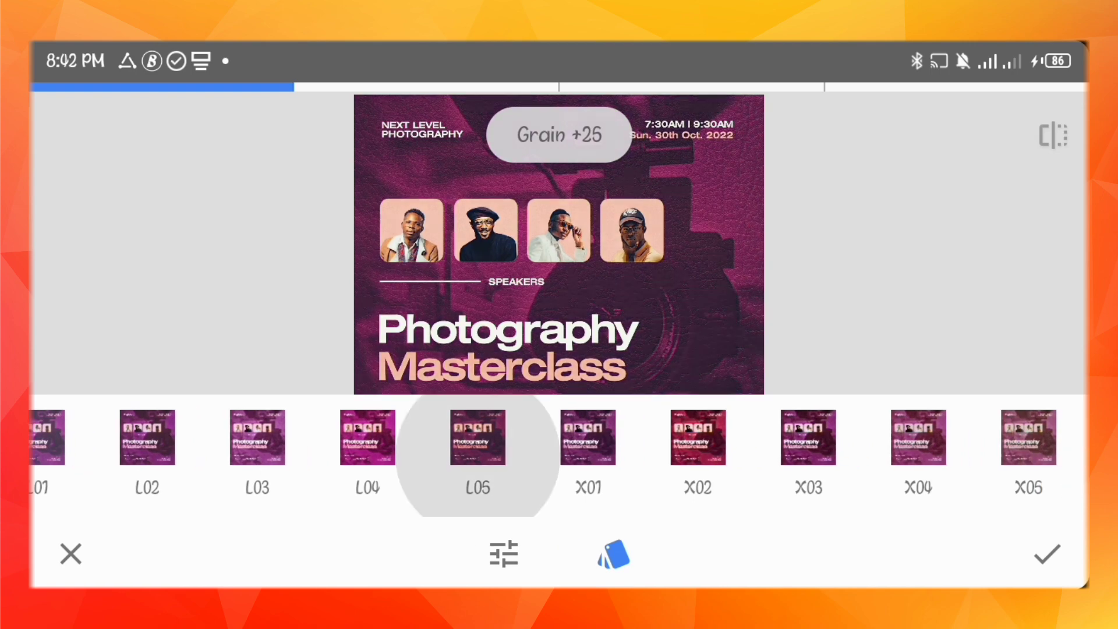
{"action": "left_click", "coordinate": [1047, 553]}
Raise Details Structure to +7
{"action": "left_click", "coordinate": [1052, 337]}
{"action": "scroll", "coordinate": [741, 335], "scroll_direction": "up", "scroll_amount": 3}
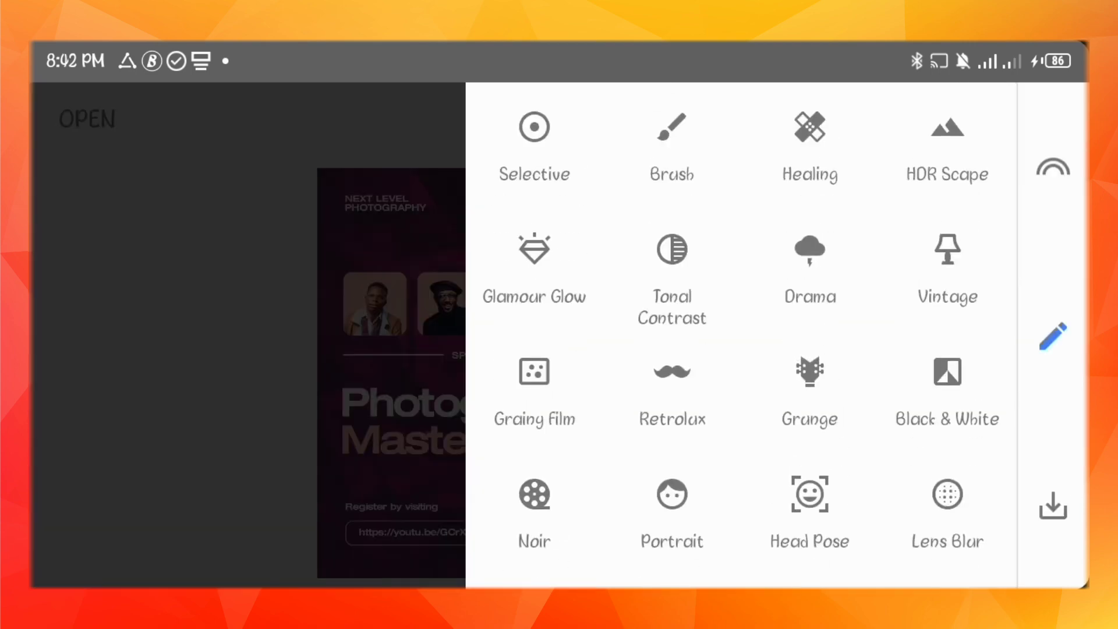
{"action": "scroll", "coordinate": [741, 334], "scroll_direction": "up", "scroll_amount": 3}
{"action": "left_click", "coordinate": [672, 110]}
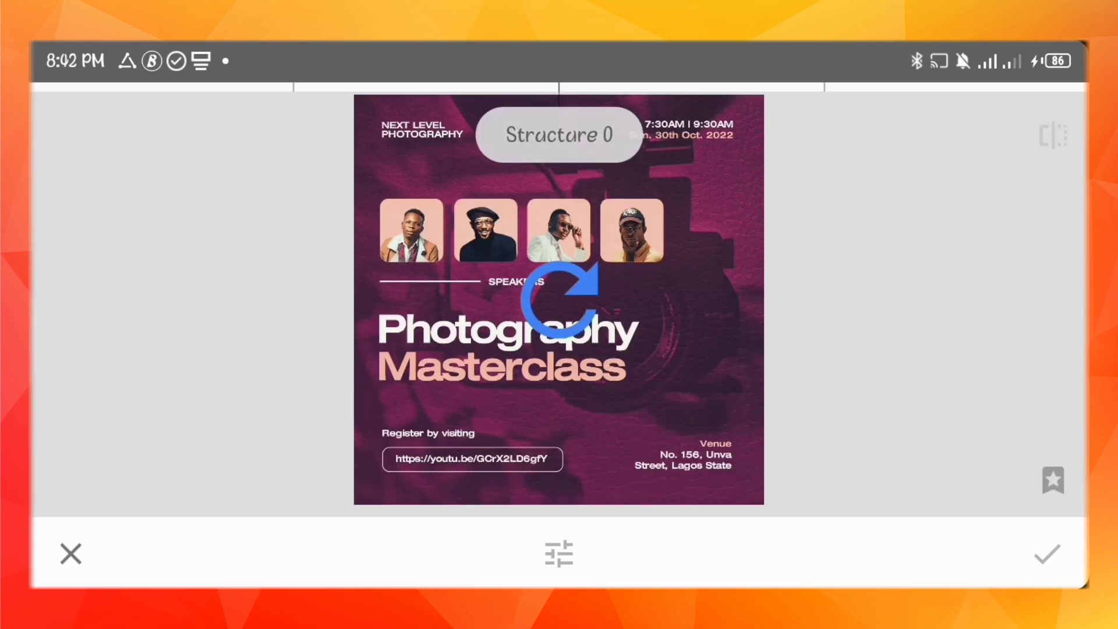
{"action": "left_click_drag", "start_coordinate": [559, 300], "coordinate": [600, 300]}
{"action": "left_click", "coordinate": [1047, 554]}
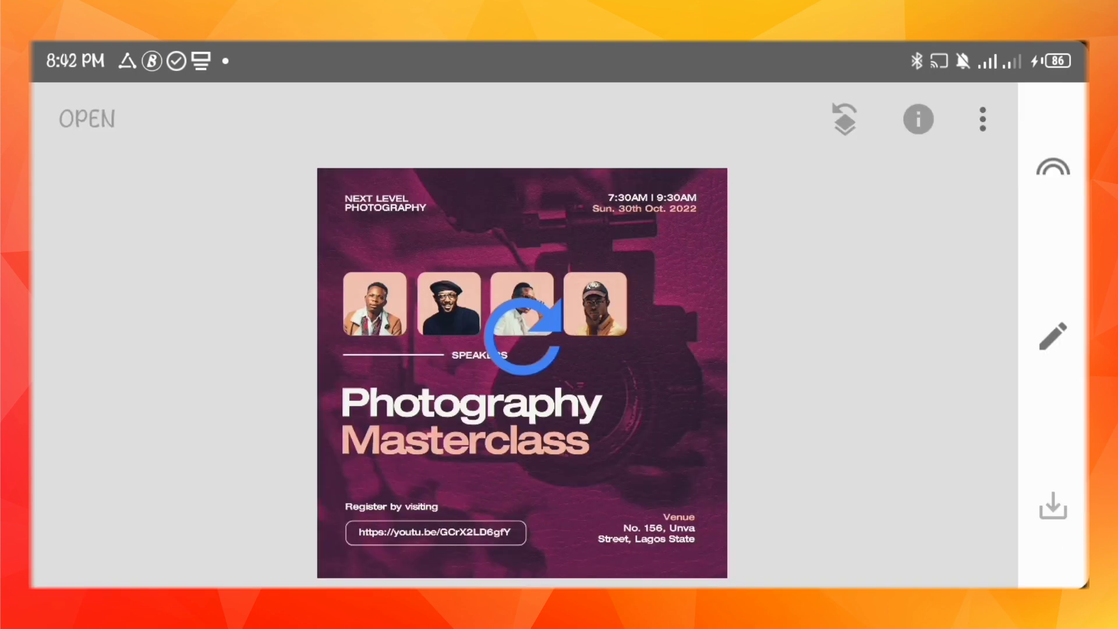
Bring up the export options, then dismiss them
{"action": "left_click", "coordinate": [1053, 504]}
{"action": "key", "text": "Escape"}
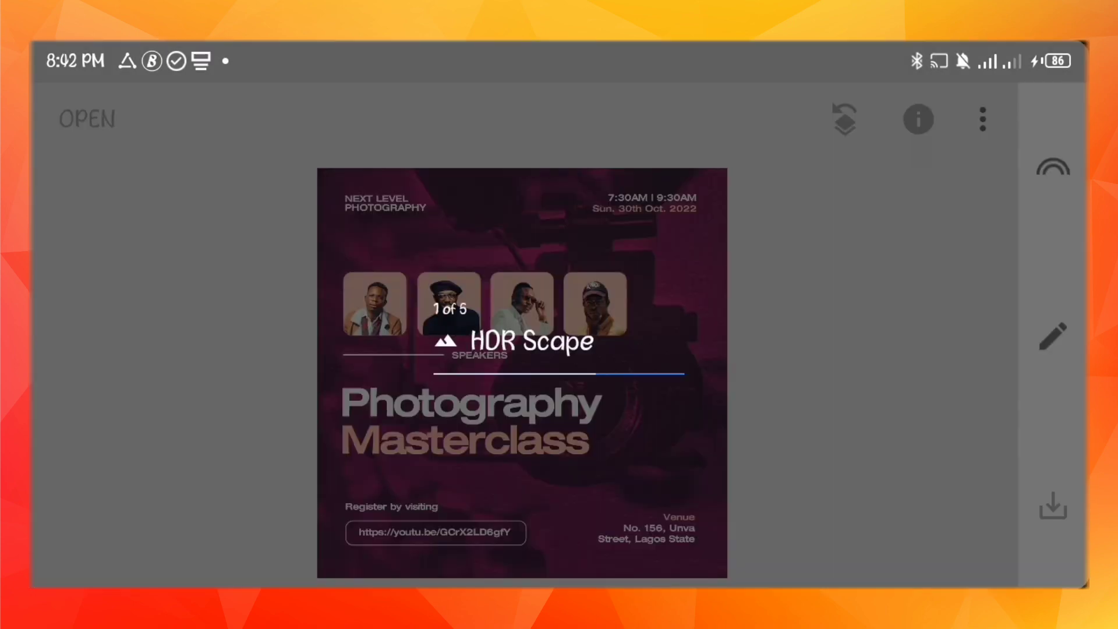